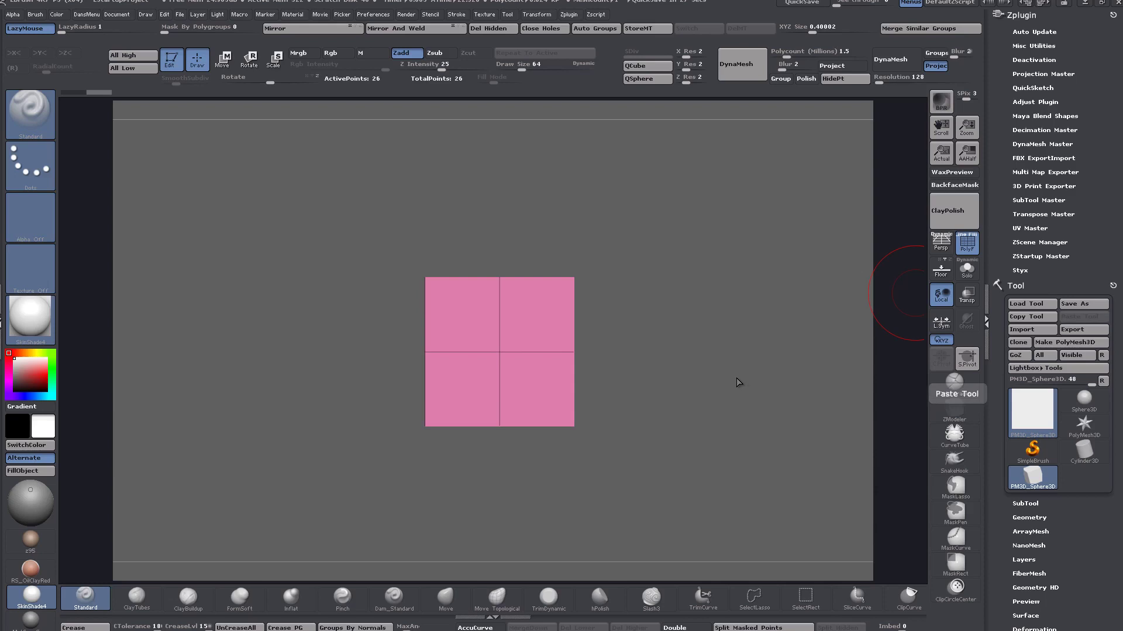
mouse_move(648, 322)
left_mouse_down()
mouse_move(637, 339)
mouse_move(648, 331)
left_mouse_up()
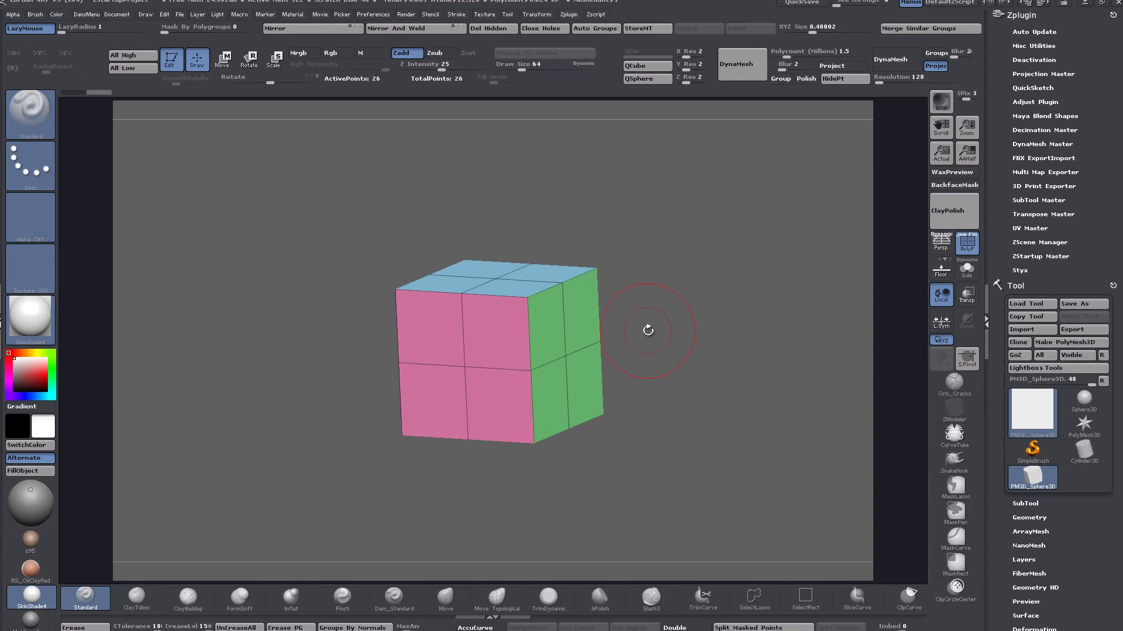
left_click_drag(648, 330, 662, 331)
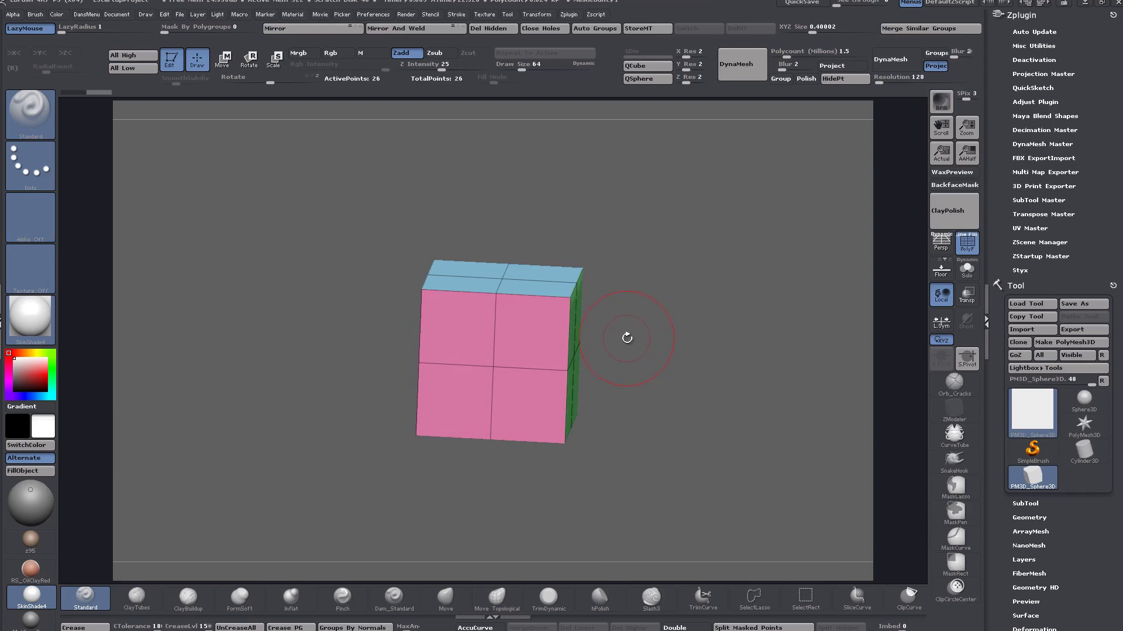
left_click_drag(627, 338, 615, 342)
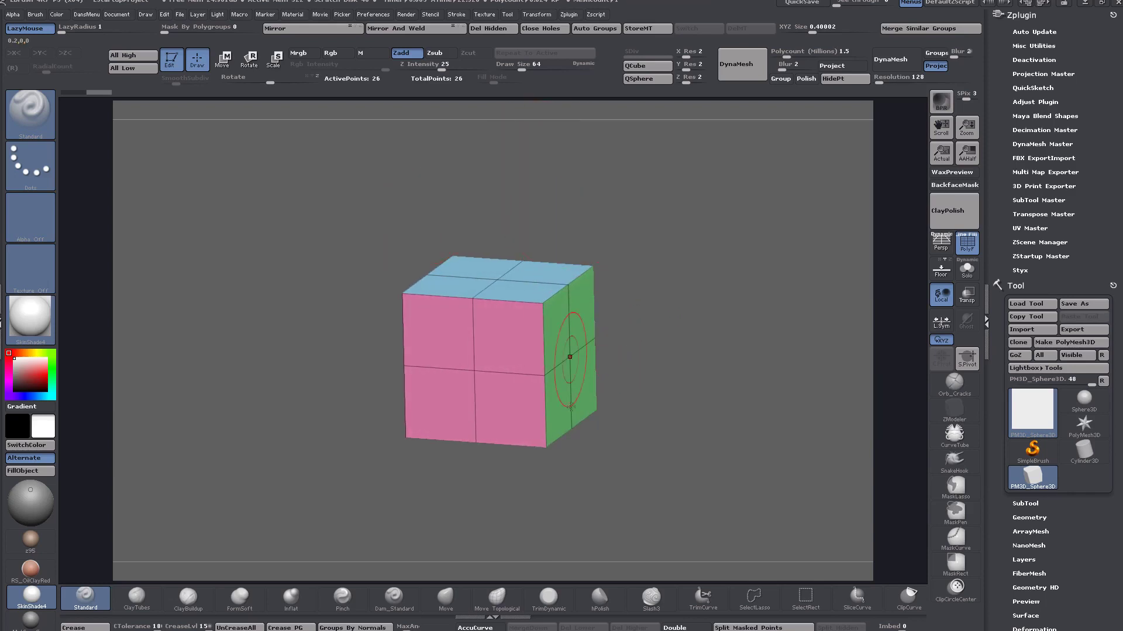
left_click_drag(671, 284, 670, 290)
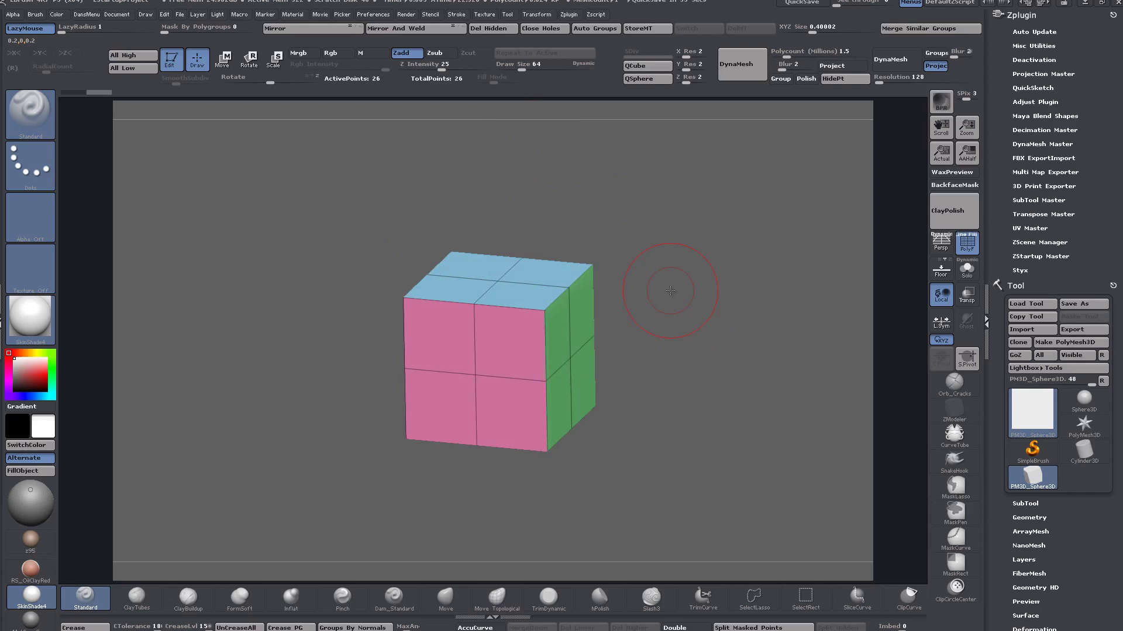
left_click_drag(670, 291, 702, 288)
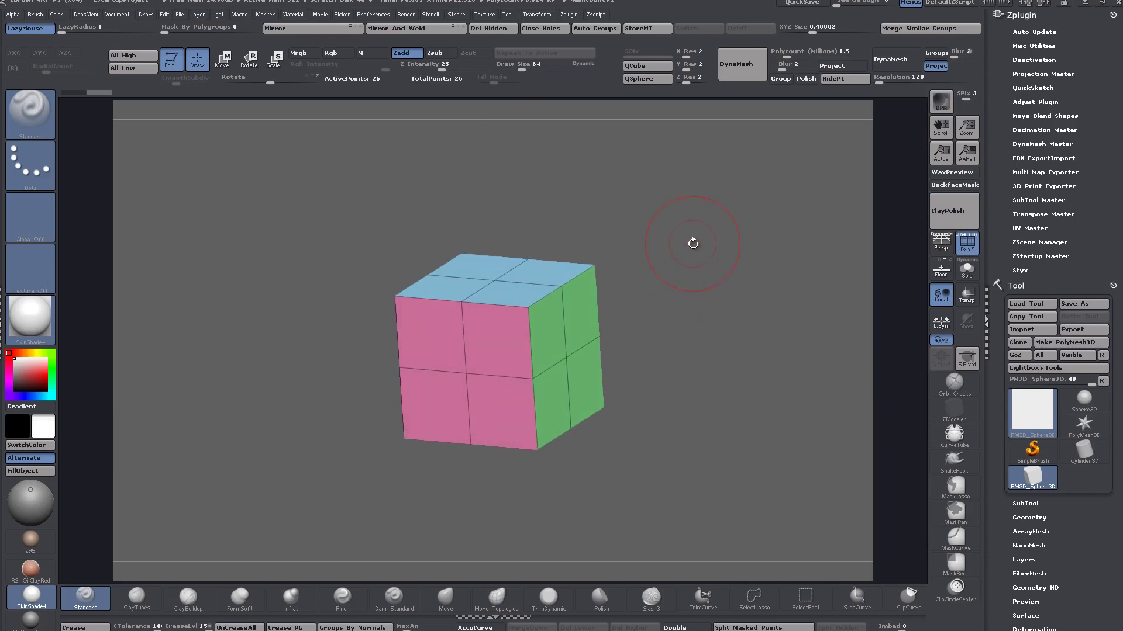
Step: Dock the Draw palette in the tray beside the canvas and expand its Front-Back map settings
left_click(3, 299)
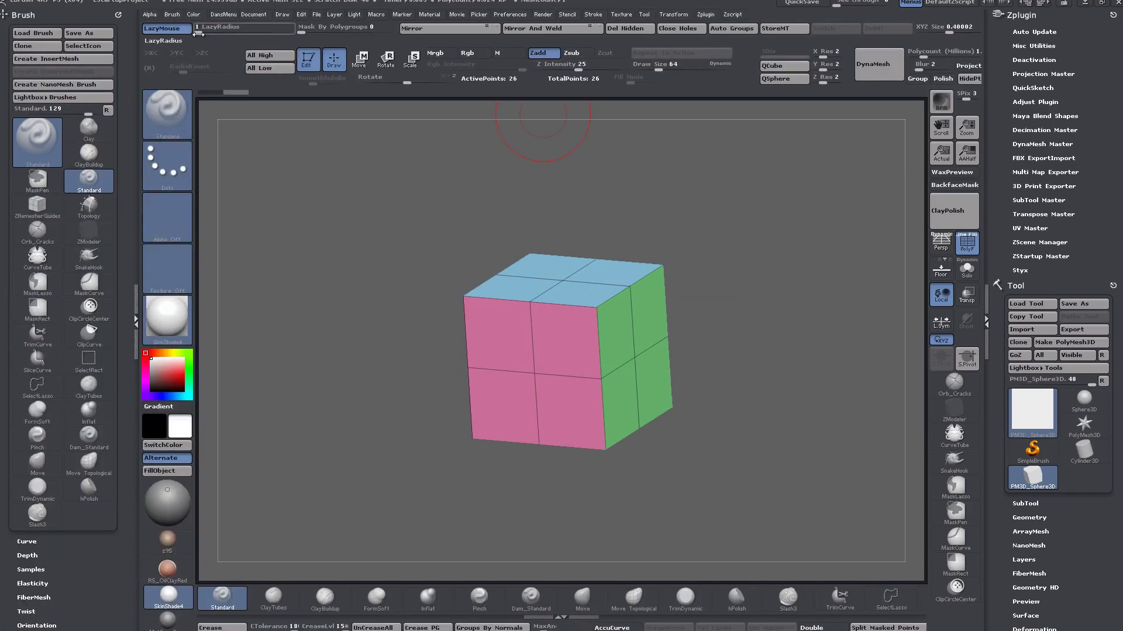
left_click(282, 14)
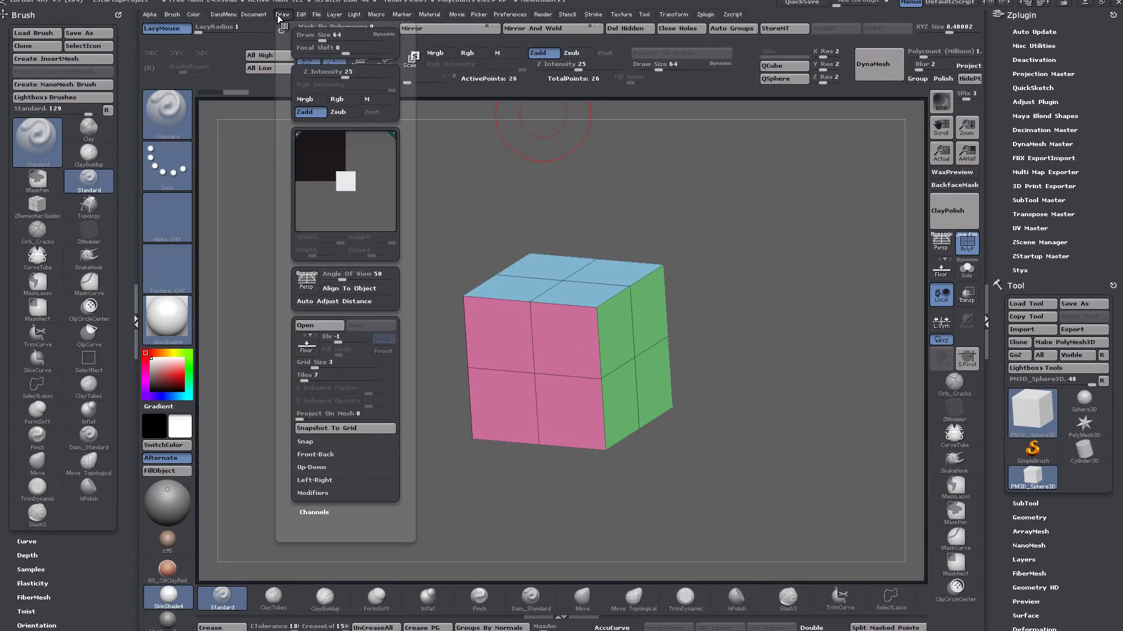
left_click_drag(282, 29, 13, 24)
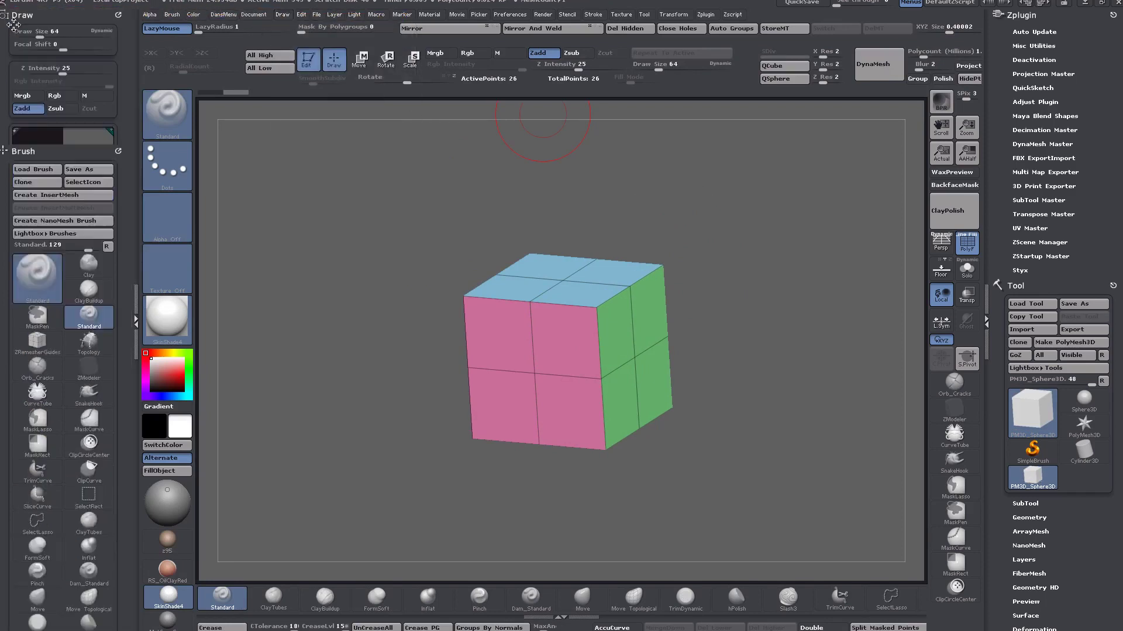
left_click_drag(1, 462, 1, 437)
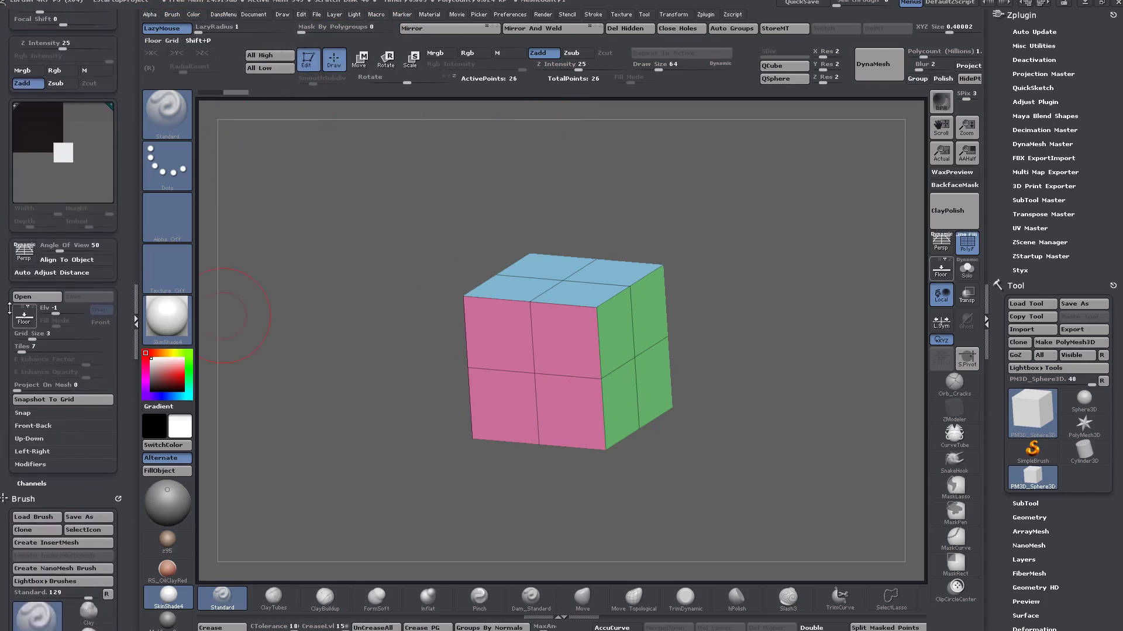
left_click_drag(5, 310, 9, 246)
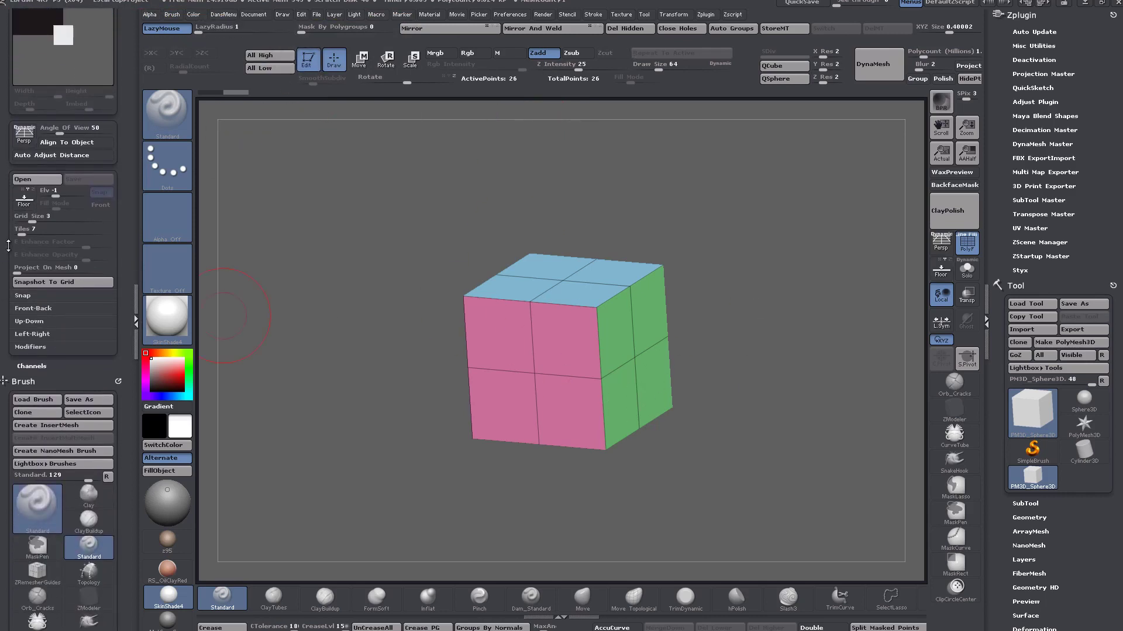
left_click(33, 309)
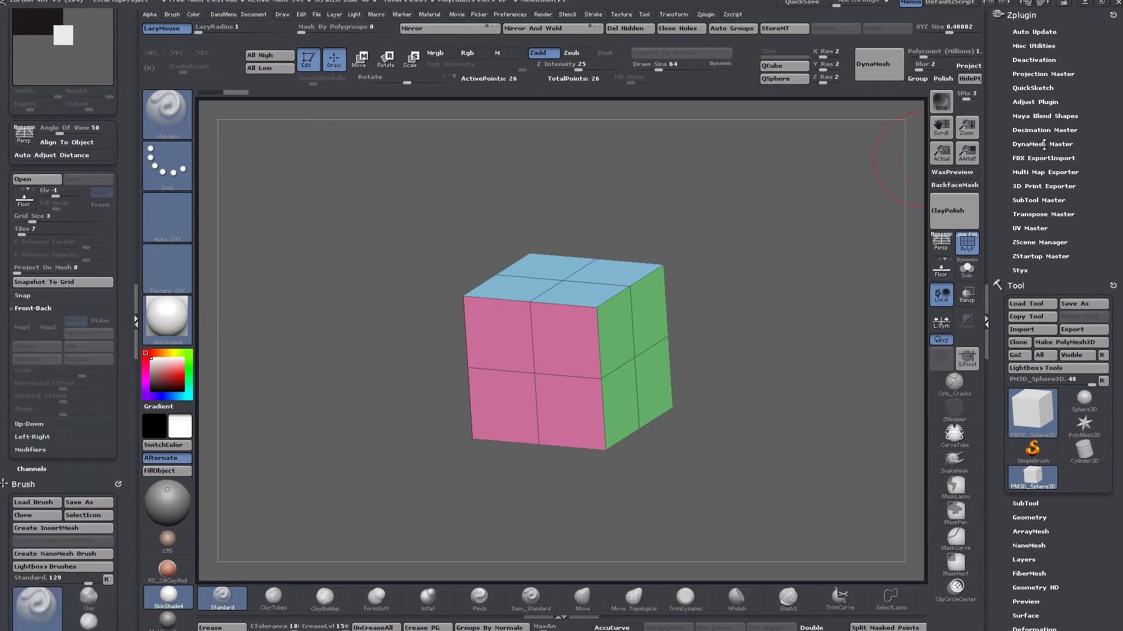
Step: Turn on the floor grid and view it from the front together with the cube
left_click(941, 271)
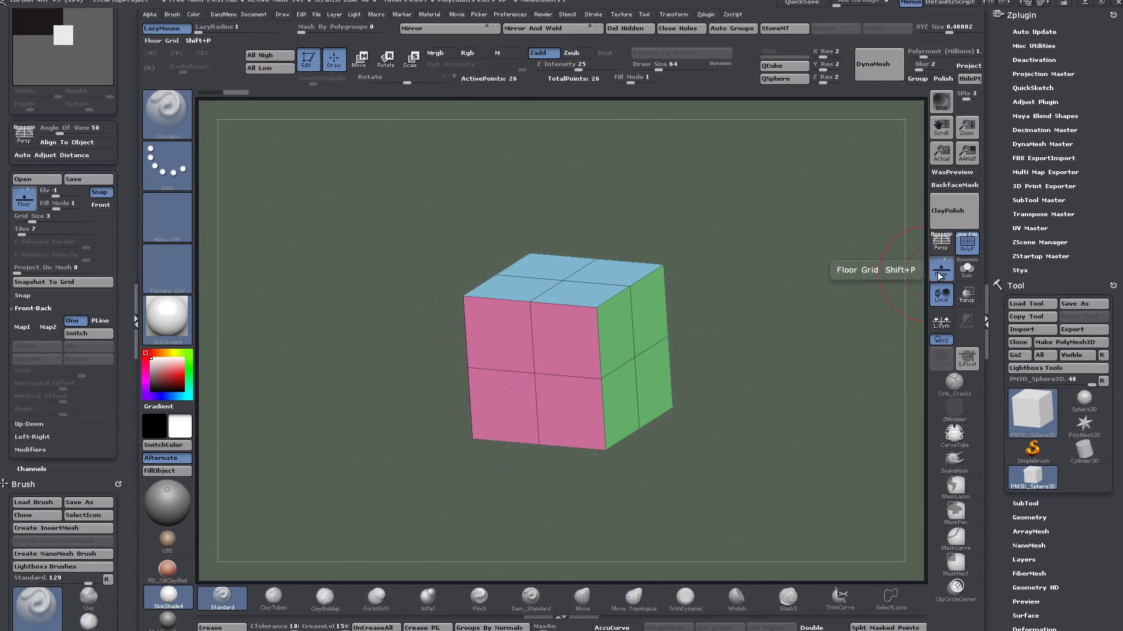
right_click_drag(746, 398, 748, 250, "ctrl")
left_click_drag(748, 251, 727, 371)
left_click_drag(658, 383, 688, 336)
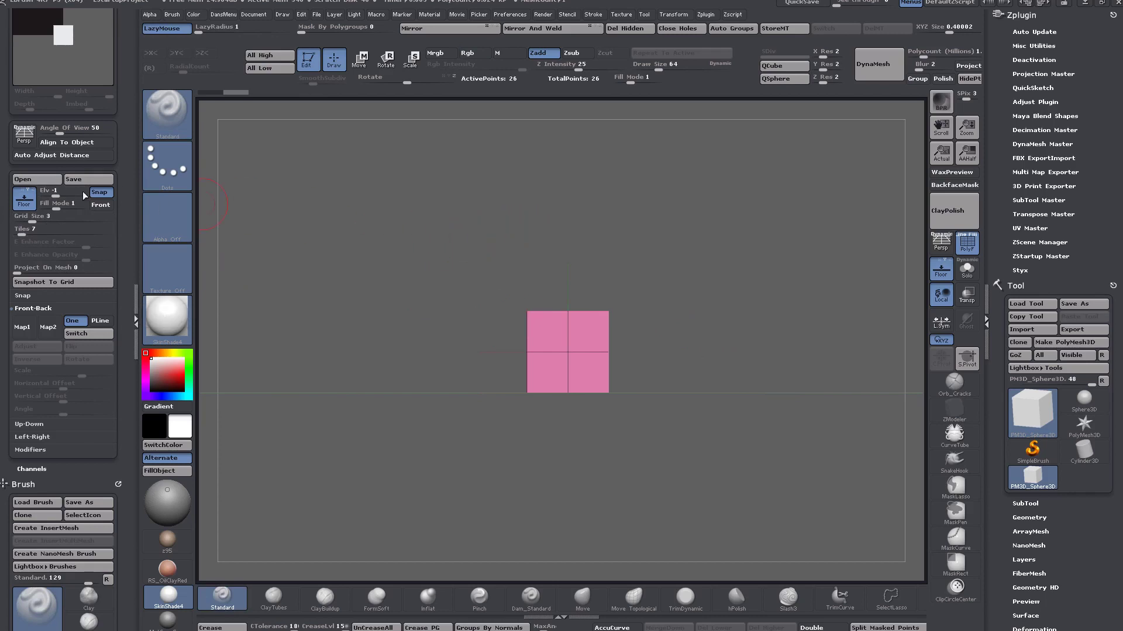
mouse_move(682, 283)
left_mouse_down()
mouse_move(691, 310)
mouse_move(692, 290)
left_mouse_up()
Step: Set the floor grid elevation to 0 and check its height against the cube from the front
left_click(52, 190)
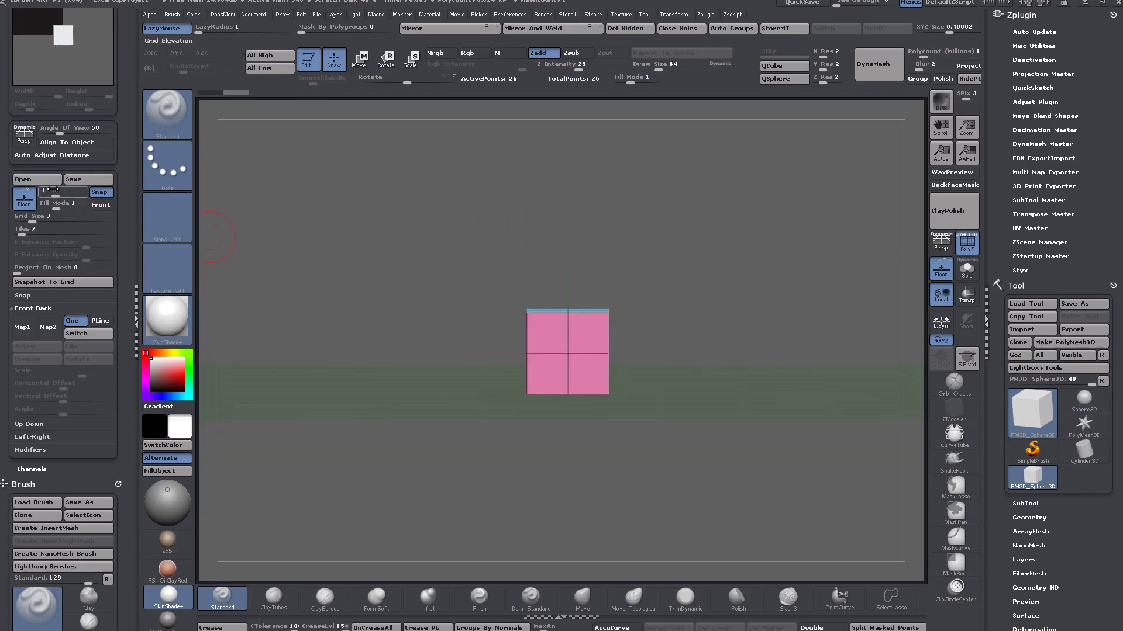
key("Return")
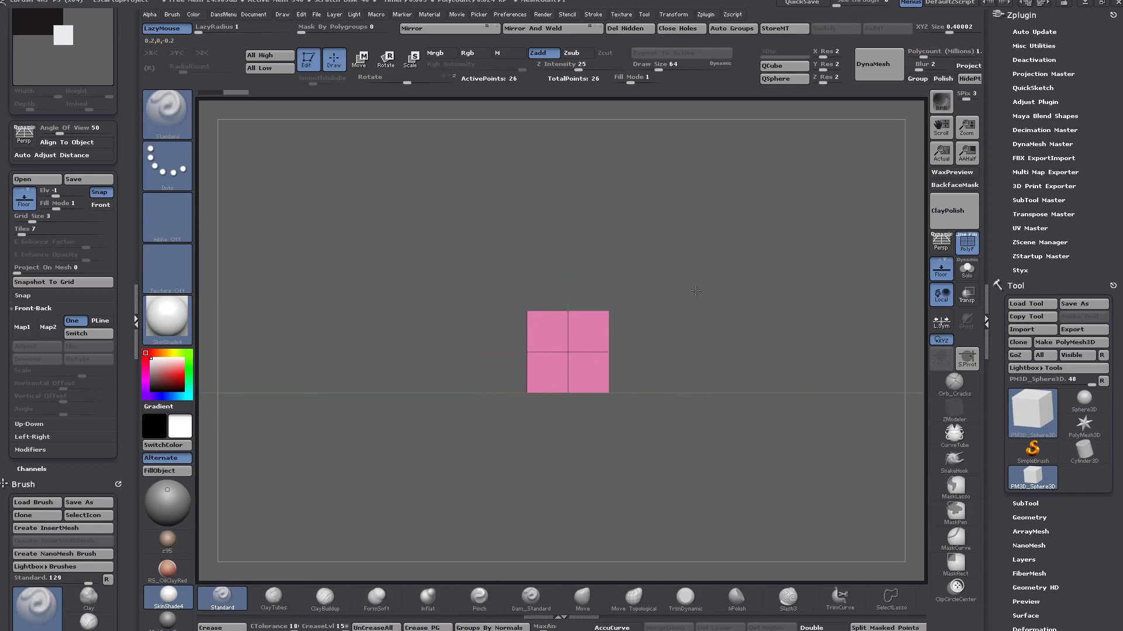
left_click_drag(701, 283, 686, 298)
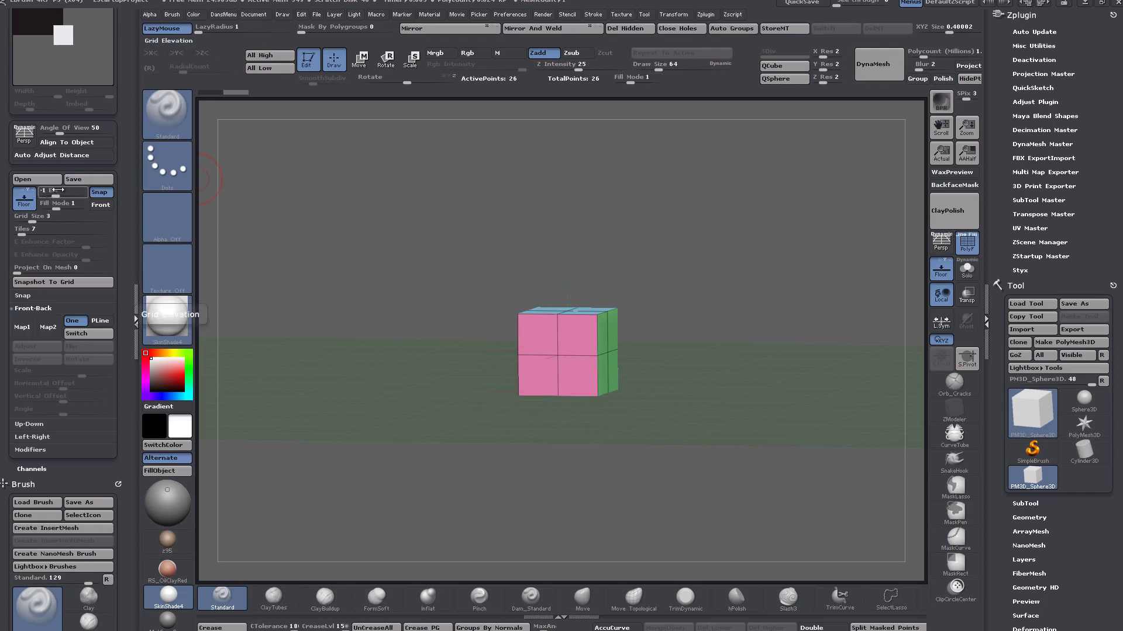
type("0")
key("Return")
mouse_move(651, 376)
left_mouse_down()
mouse_move(686, 380)
mouse_move(672, 379)
left_mouse_up()
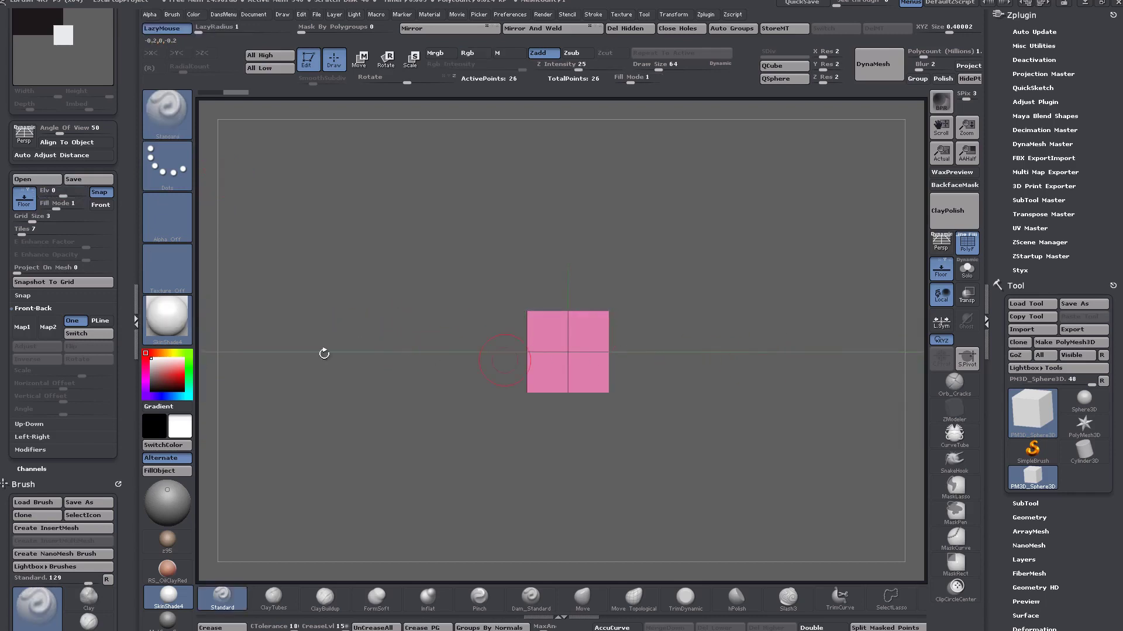
Step: Set the floor grid elevation to 1 and check its height against the cube
left_click(56, 190)
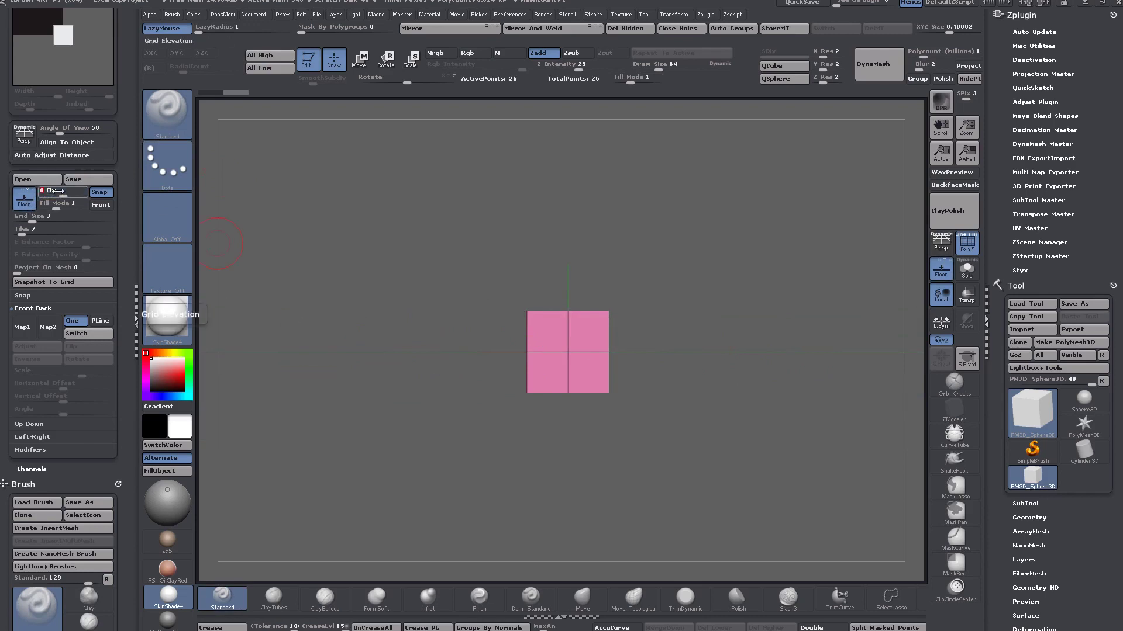
type("1")
key("Return")
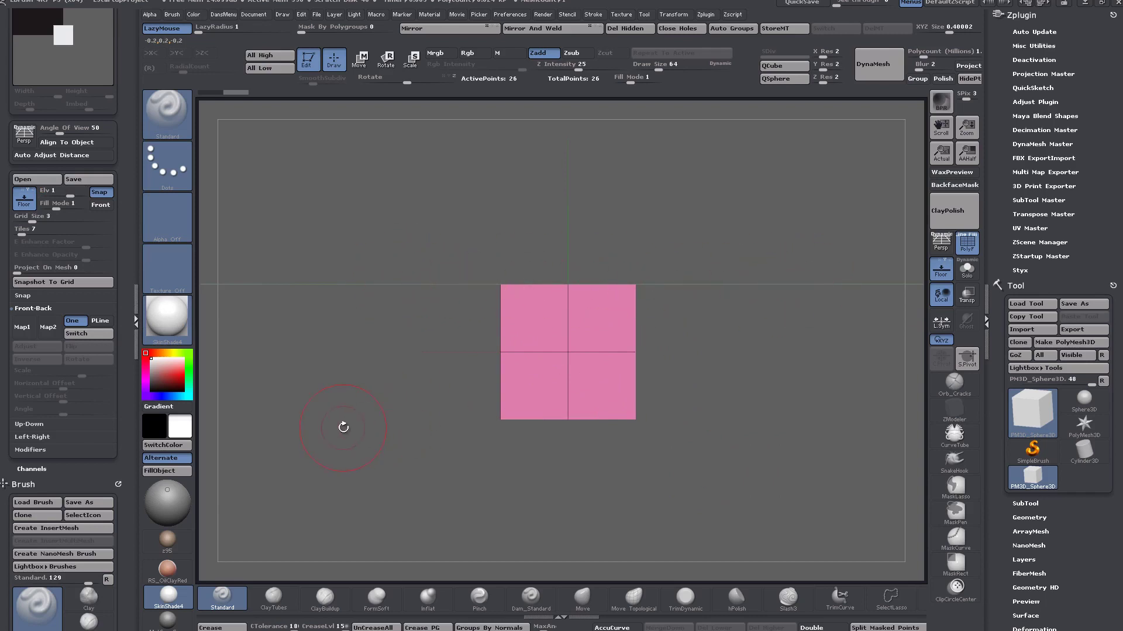
left_click_drag(792, 403, 711, 354)
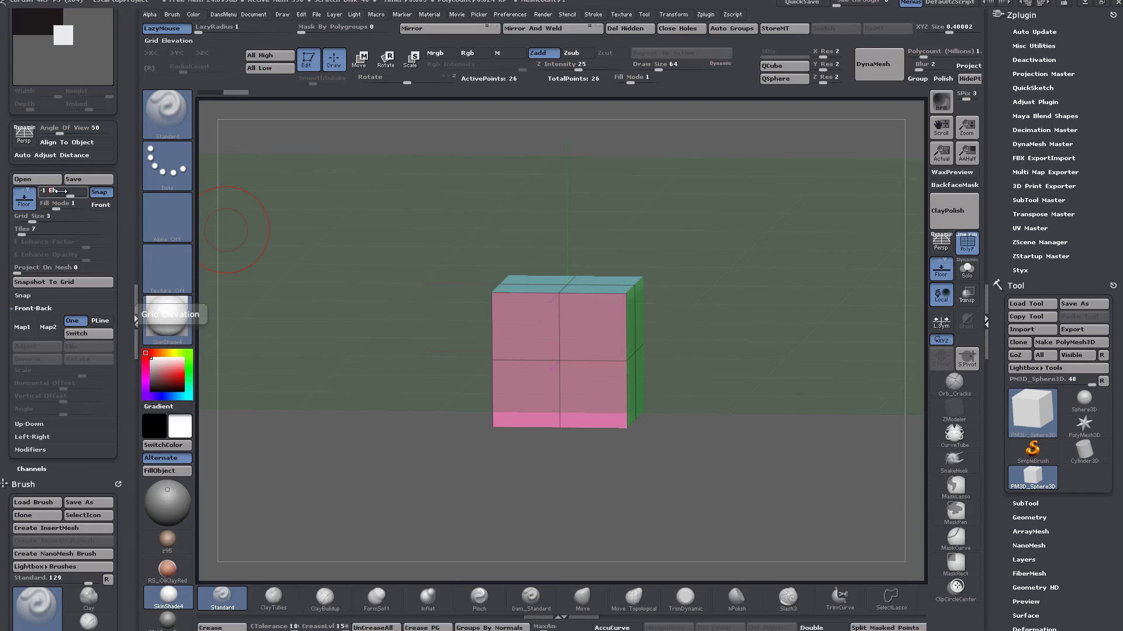
Step: Set the floor grid elevation to -1 and check its height against the cube from the front
key("Return")
left_click_drag(734, 468, 679, 414, "alt")
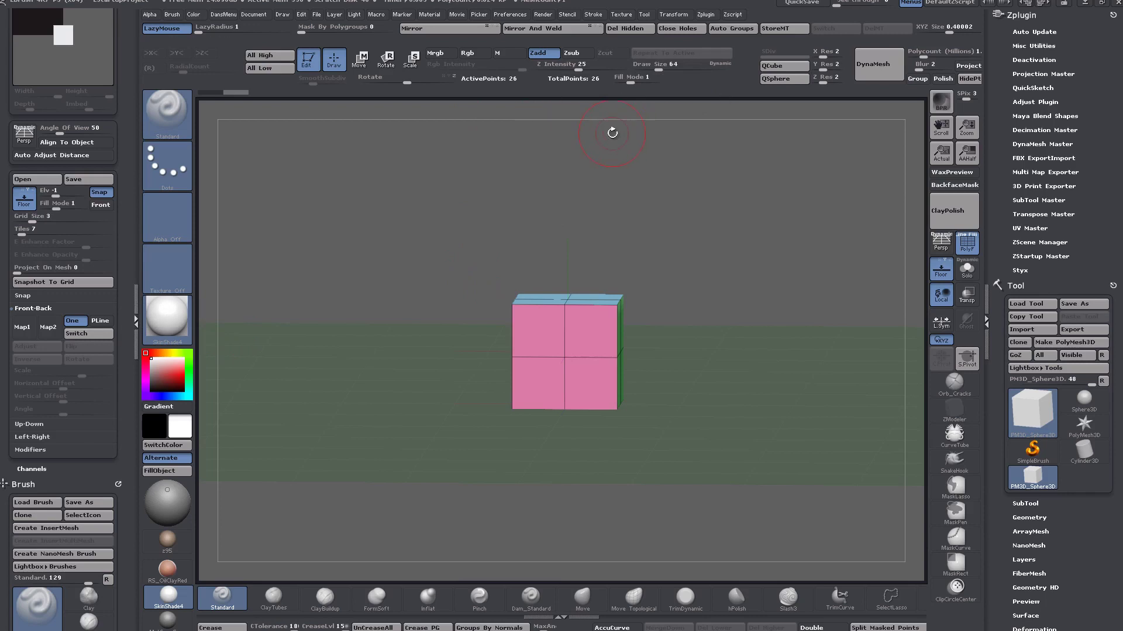
left_click_drag(413, 251, 430, 235, "shift")
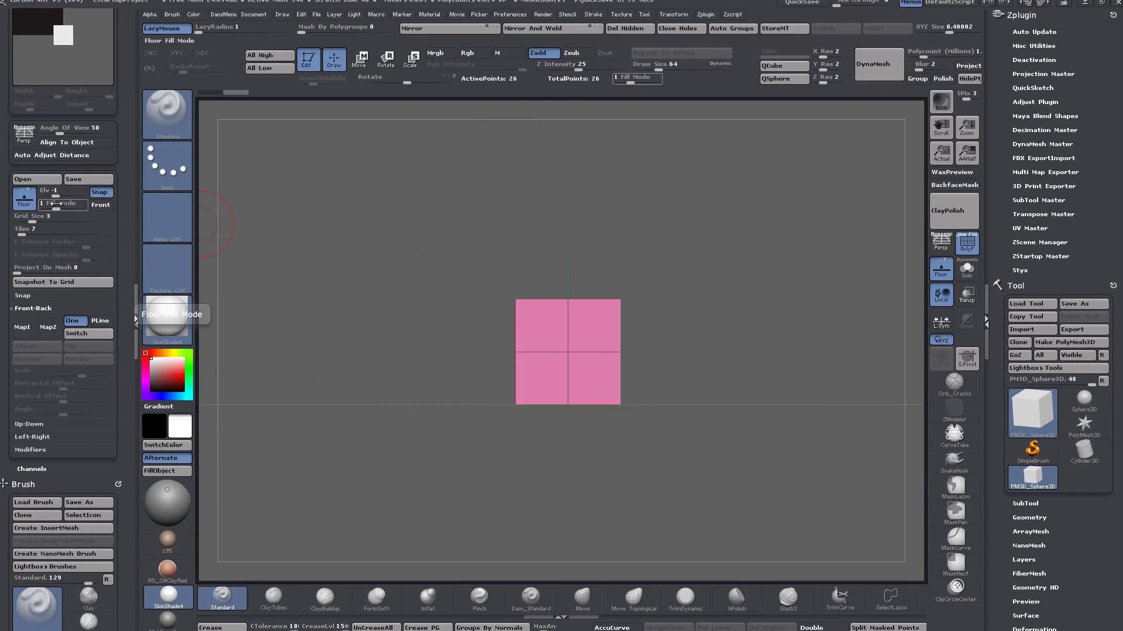
Step: Set the floor grid's Fill Mode to 2 and tilt the view to inspect the grid
key("ctrl")
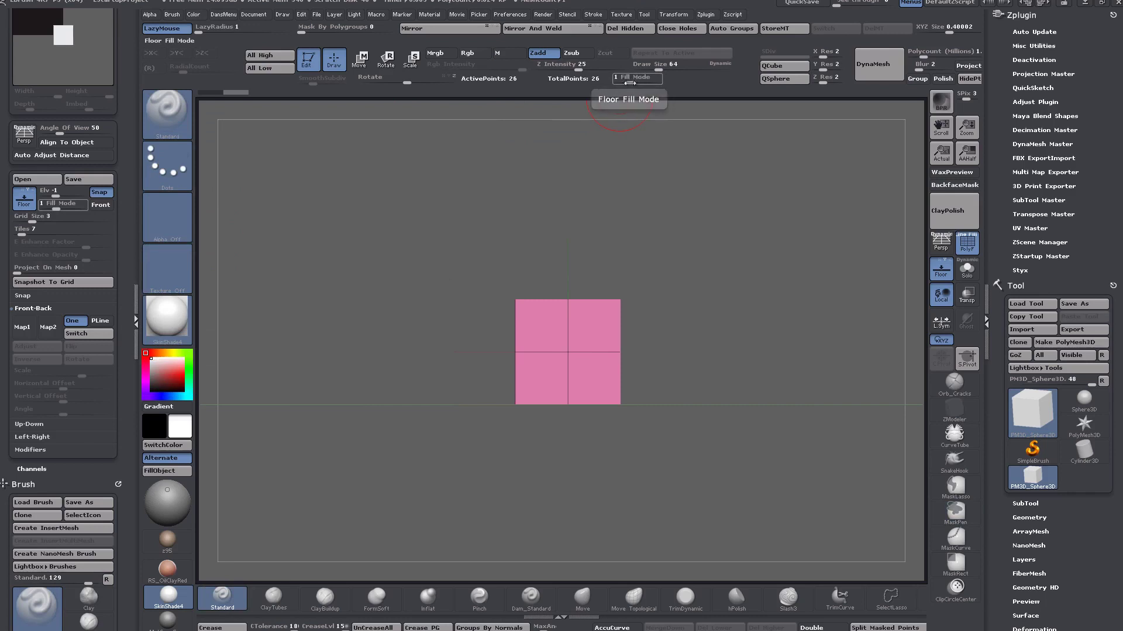
left_click_drag(626, 82, 649, 81)
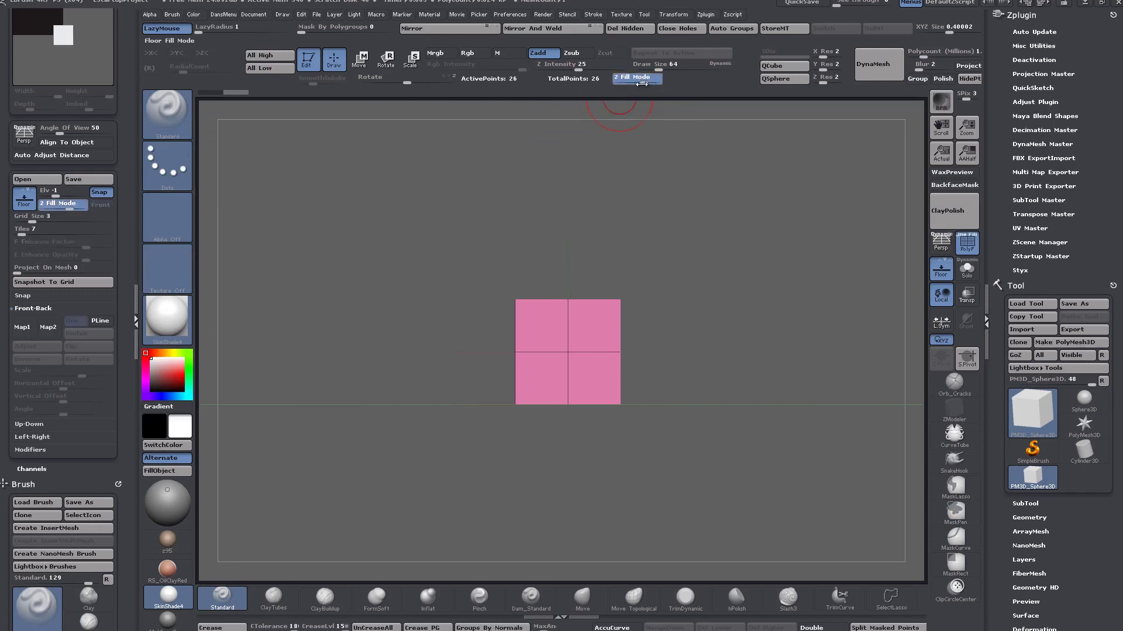
left_click_drag(444, 300, 444, 310)
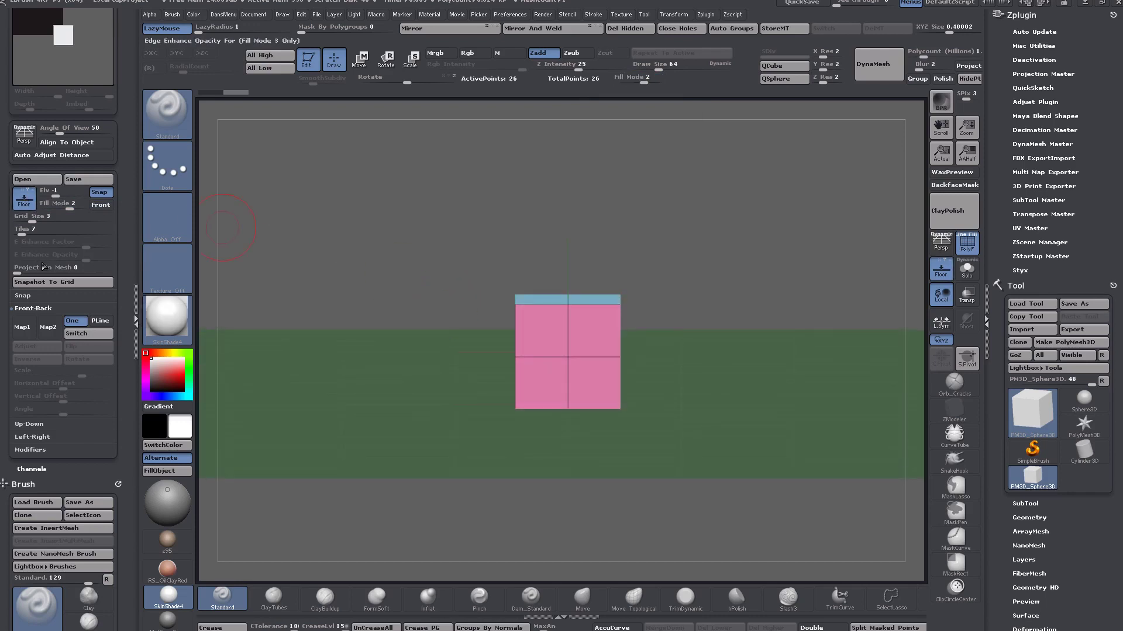
Step: Assign the Fiat 126p blueprint texture to Map1 of the Front-Back grid plane
left_click_drag(5, 329, 3, 279)
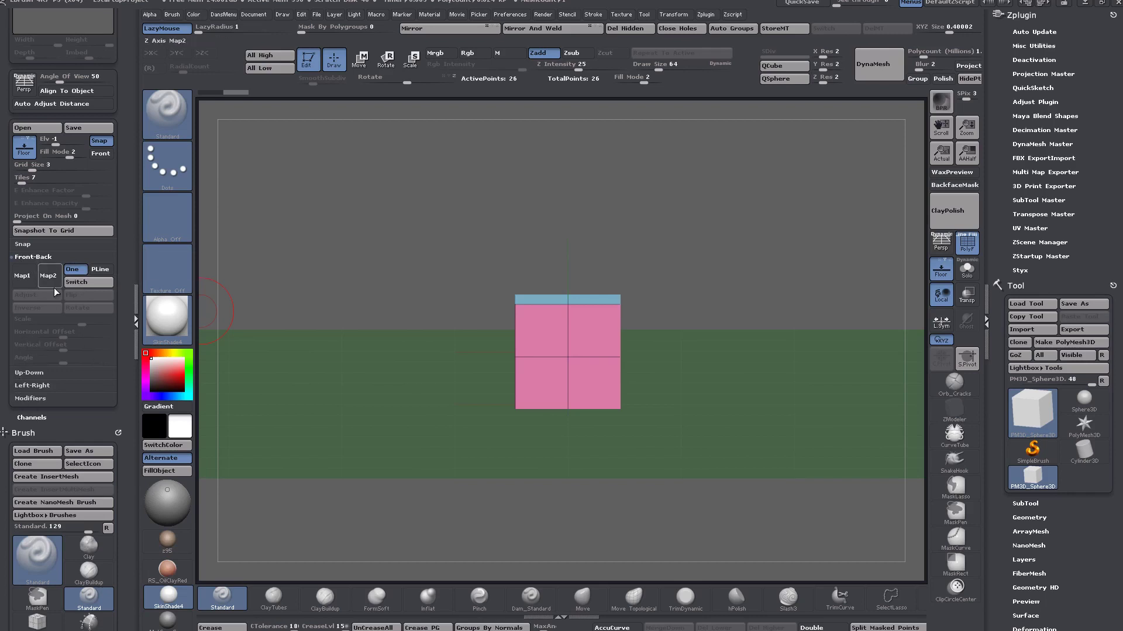
left_click(24, 276)
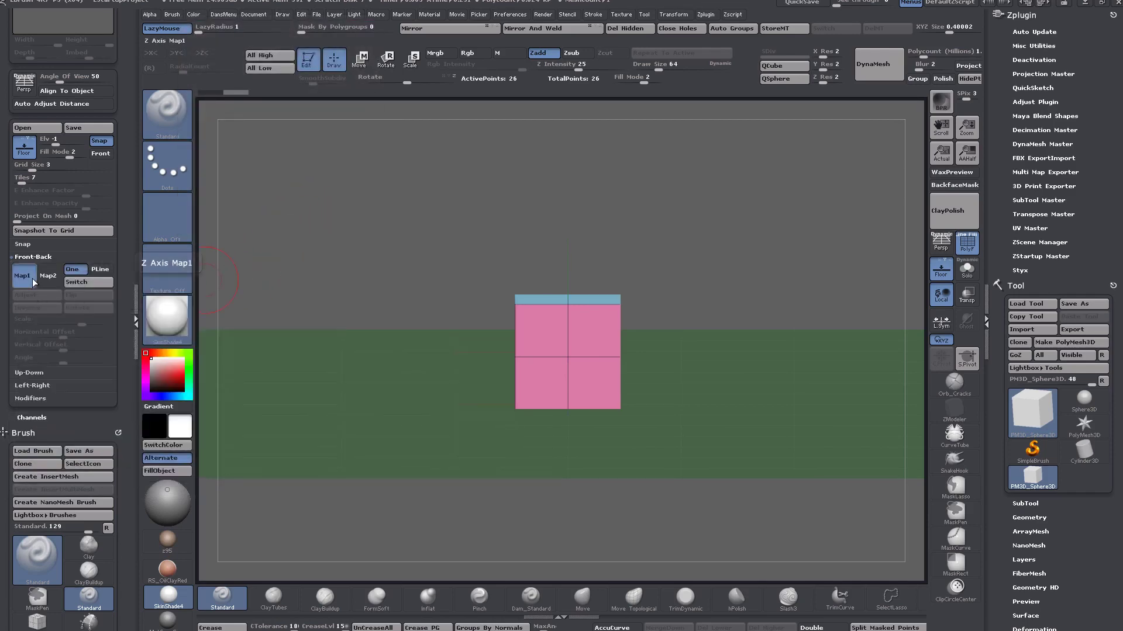
left_click(167, 267)
left_click(257, 298)
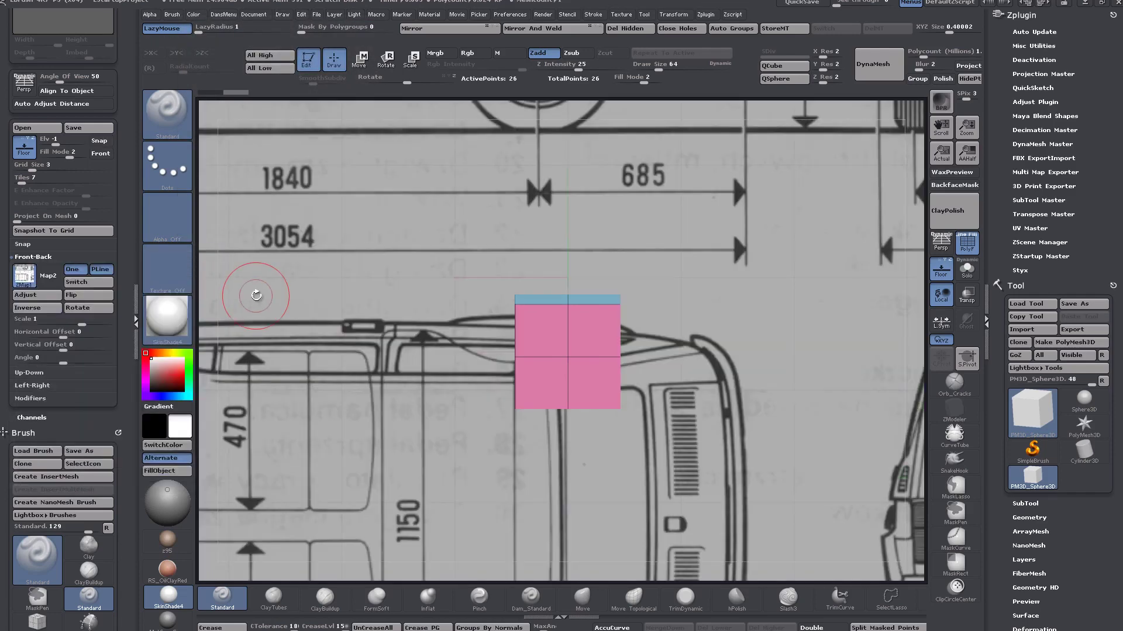
Step: Crop the Front-Back blueprint to the car's front view, with crop left 766, top 9, width 285 and height 275
right_click_drag(472, 264, 478, 143, "ctrl")
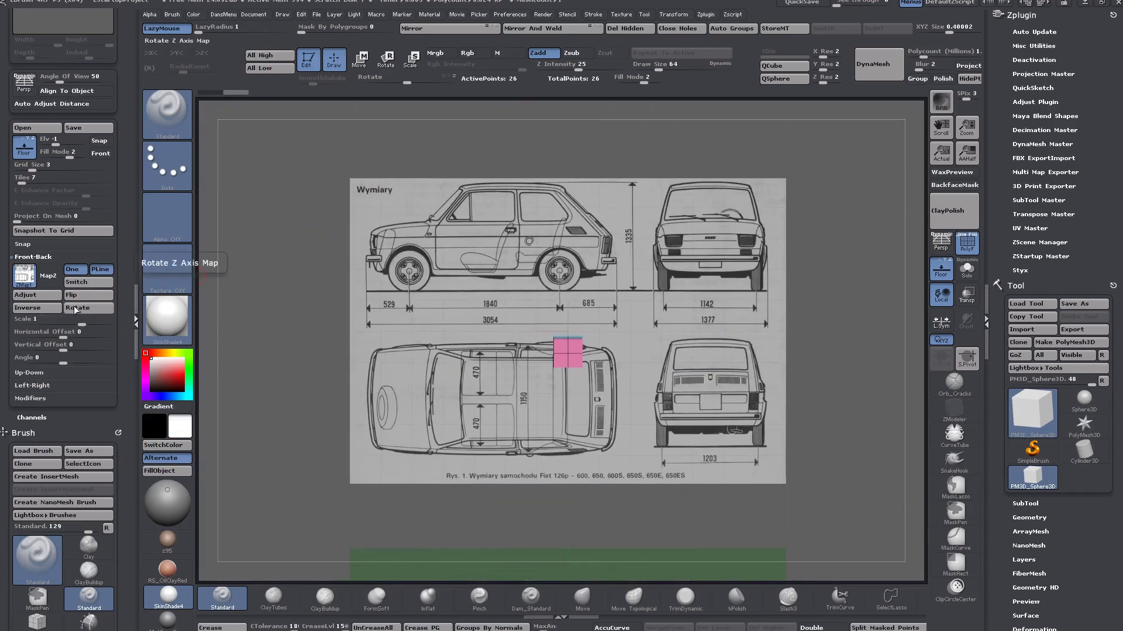
left_click(35, 294)
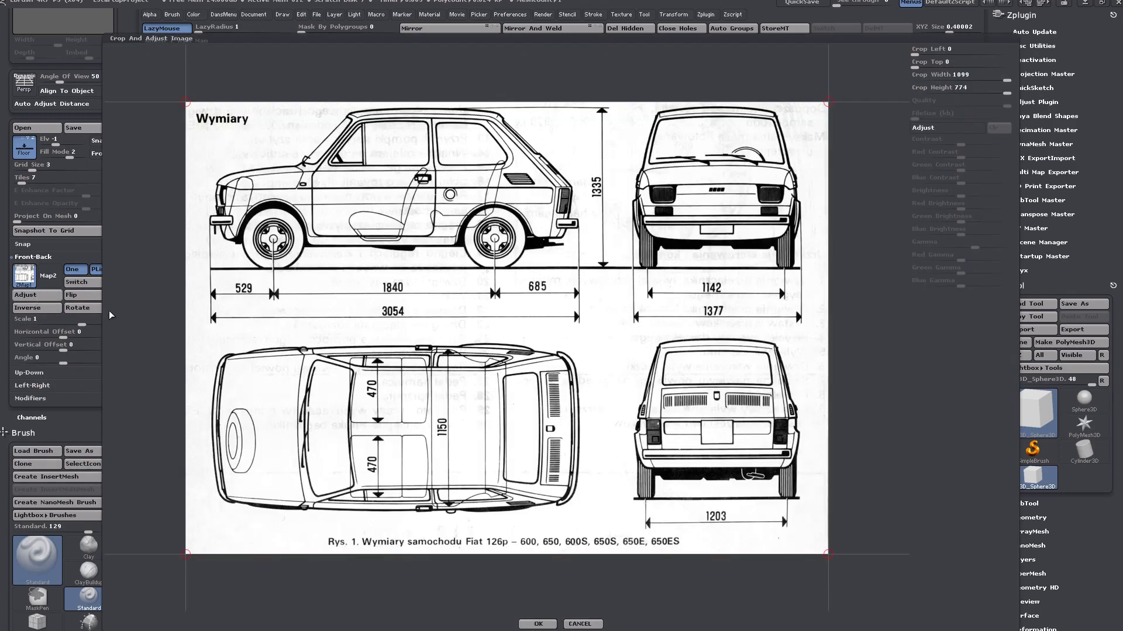
mouse_move(183, 554)
left_mouse_down()
mouse_move(360, 392)
mouse_move(332, 363)
mouse_move(461, 470)
mouse_move(516, 301)
mouse_move(635, 267)
left_mouse_up()
left_click_drag(827, 266, 803, 267)
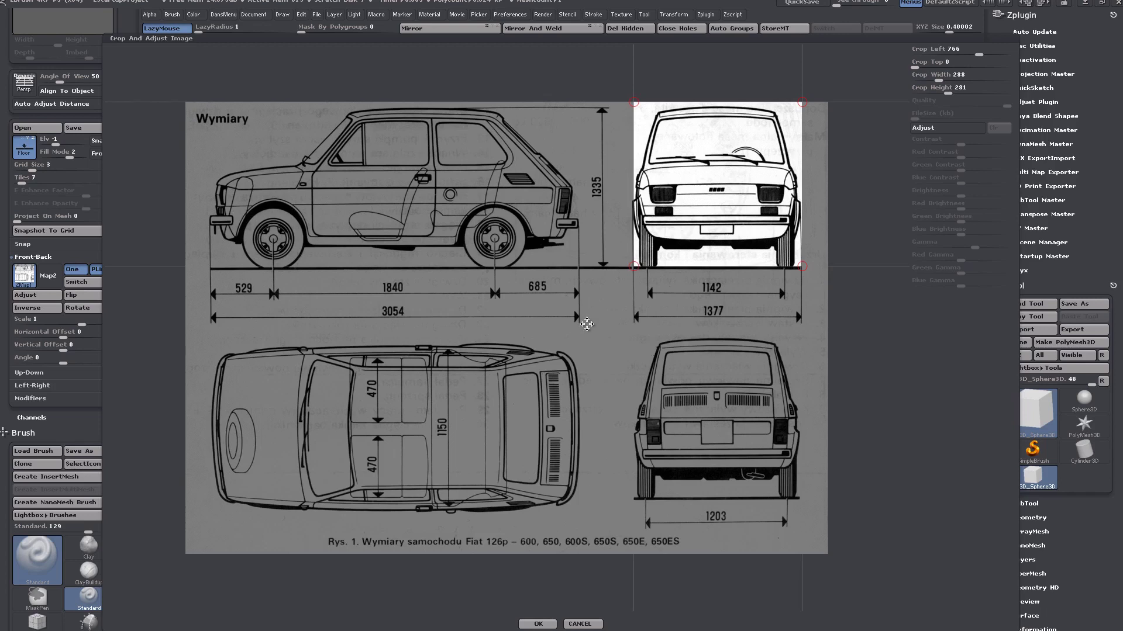
left_click_drag(802, 103, 802, 108)
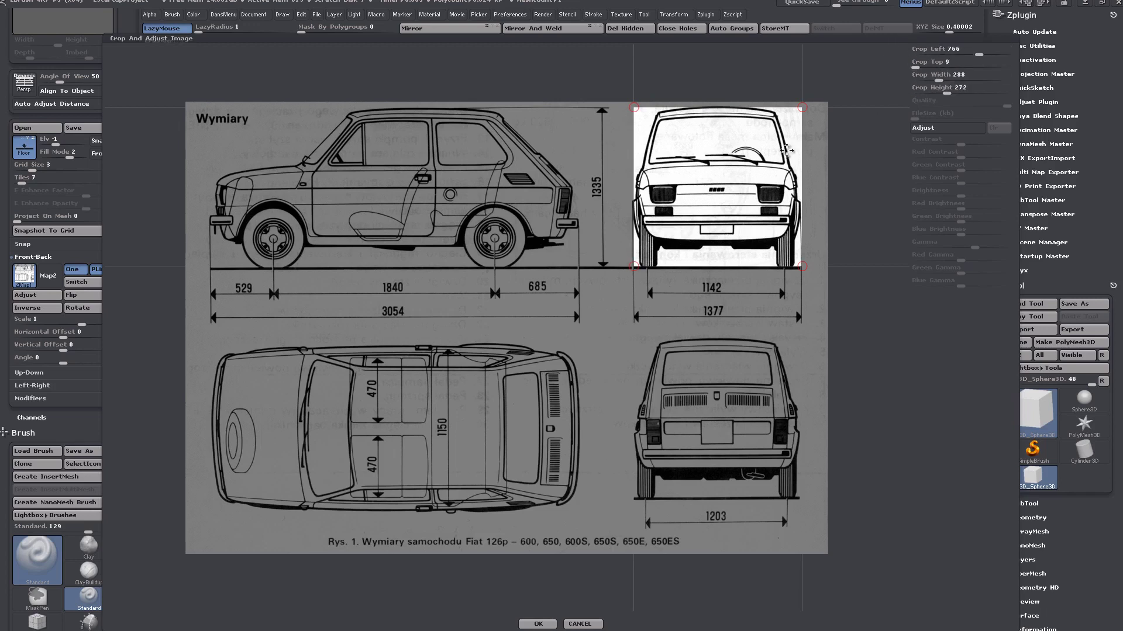
left_click_drag(802, 266, 798, 269)
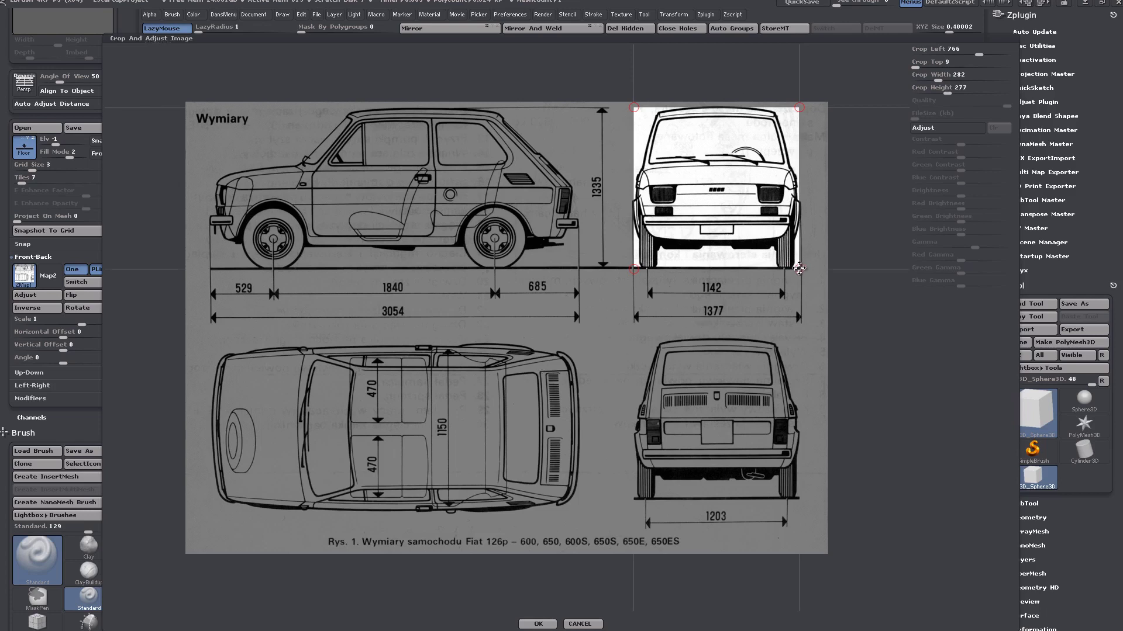
left_click_drag(799, 269, 801, 267)
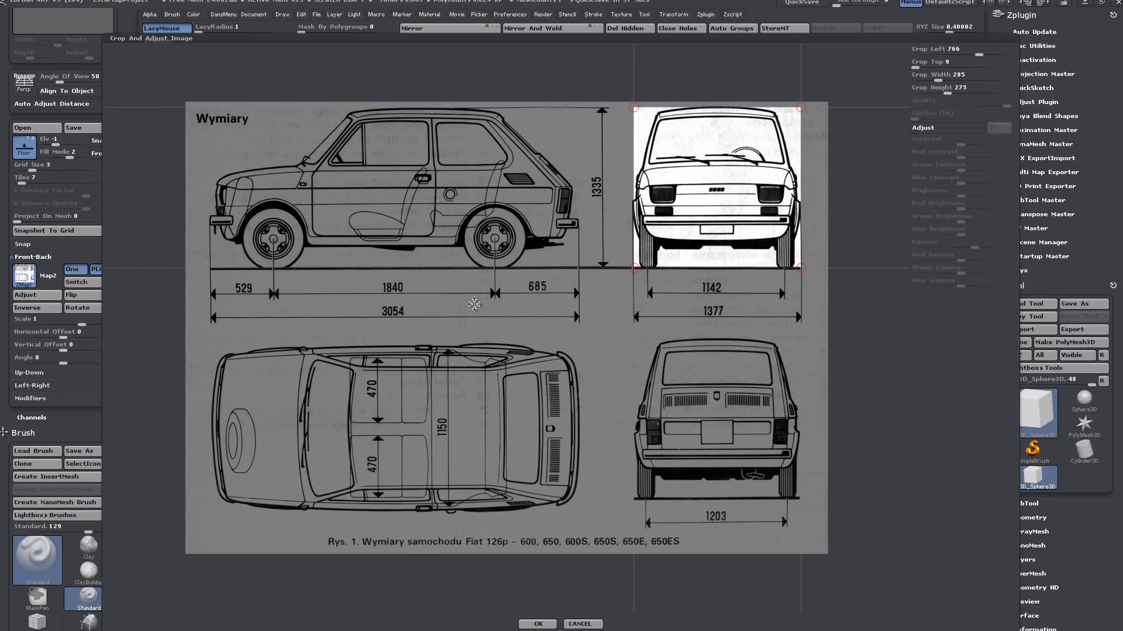
Step: Enable the image adjustments for the blueprint, disable them again, and accept the front-view crop
left_click(934, 128)
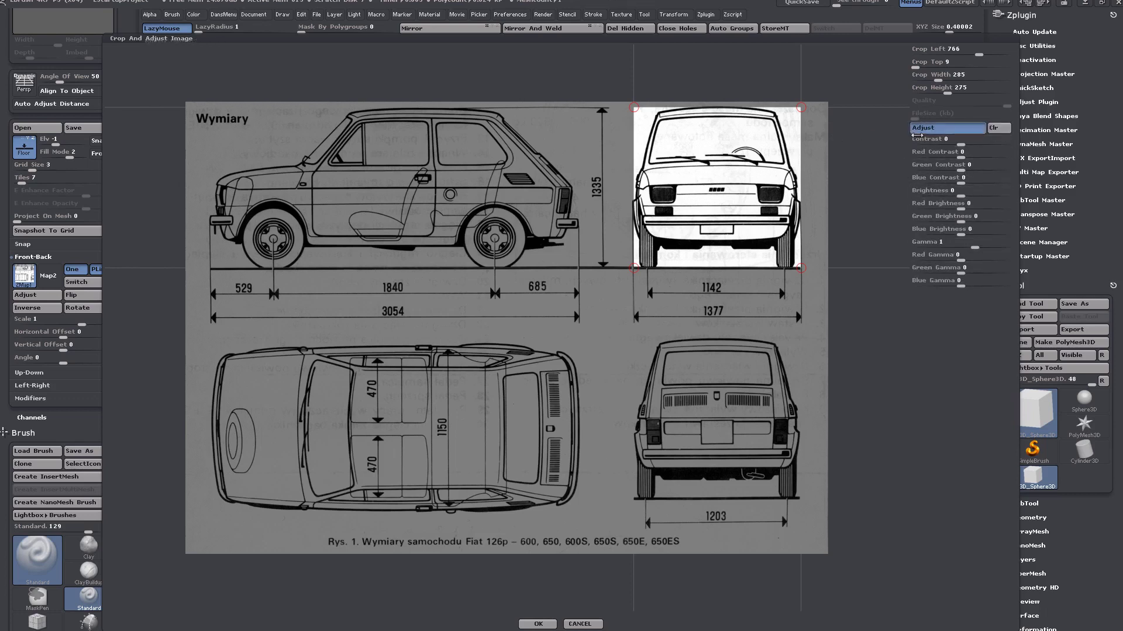
left_click(939, 129)
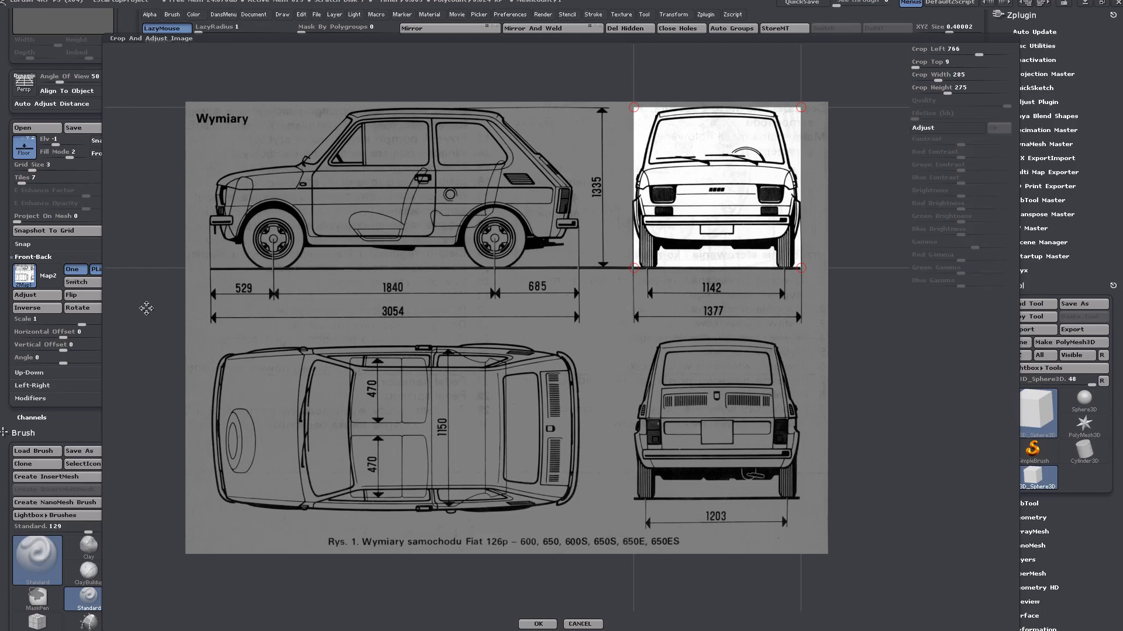
left_click(538, 625)
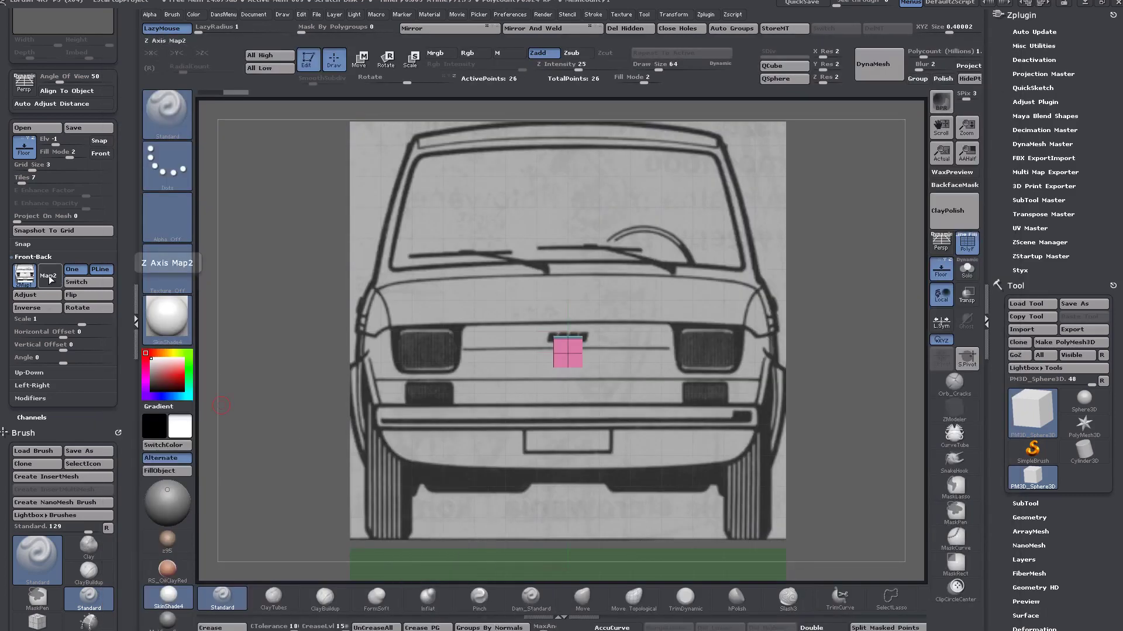
Step: Assign the Fiat 126p blueprint texture to Map2 of the Front-Back grid plane
left_click(48, 275)
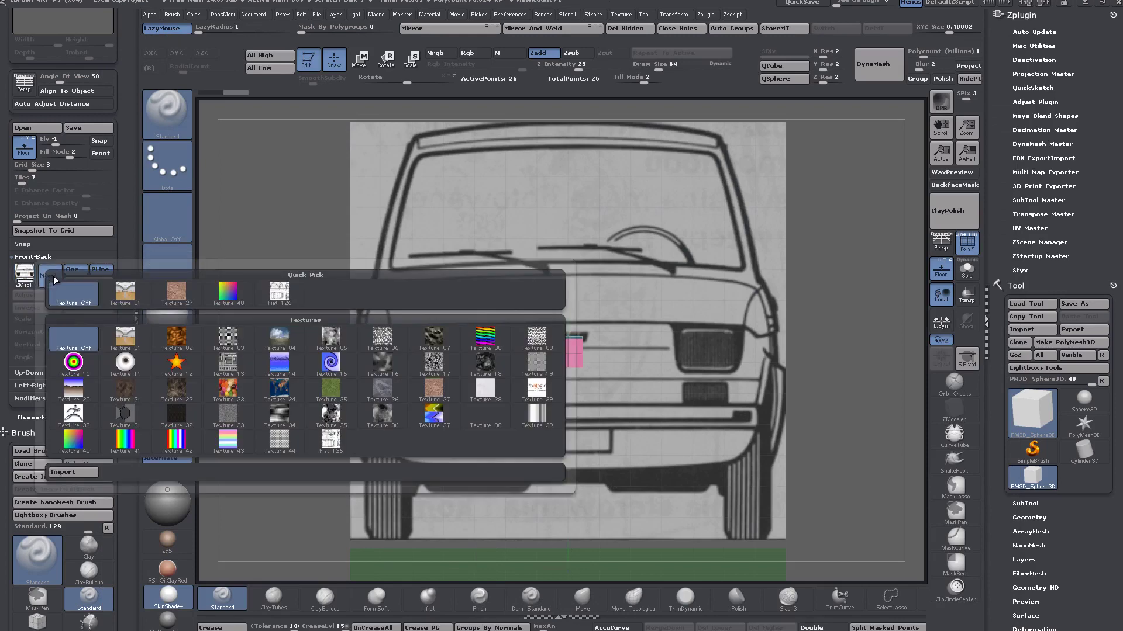
mouse_move(281, 295)
left_click(58, 273)
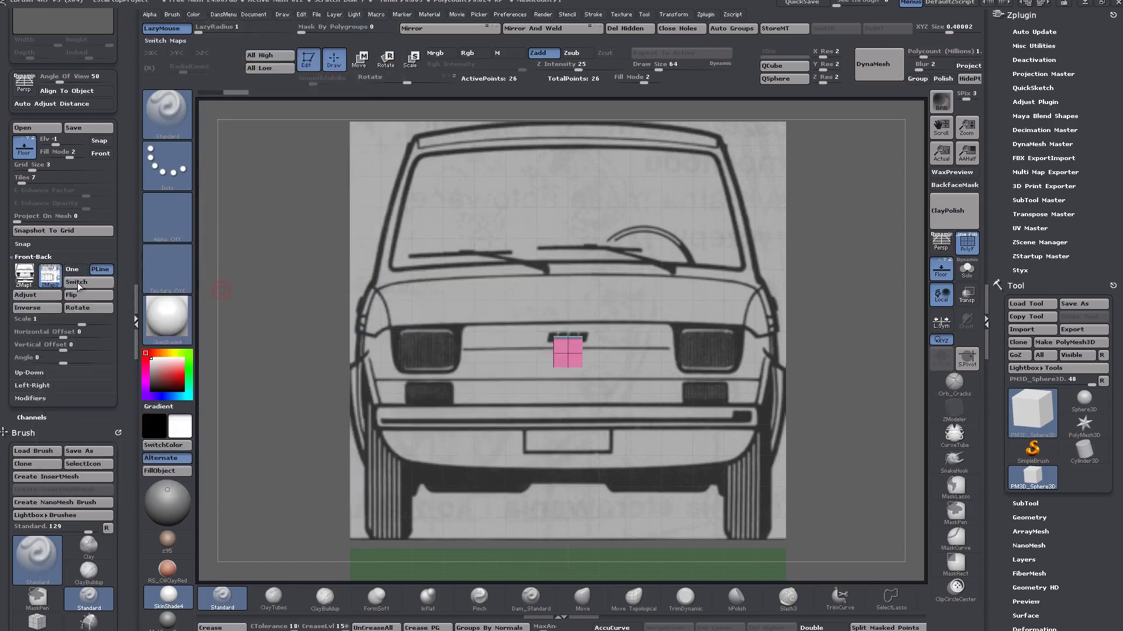
left_click(56, 279)
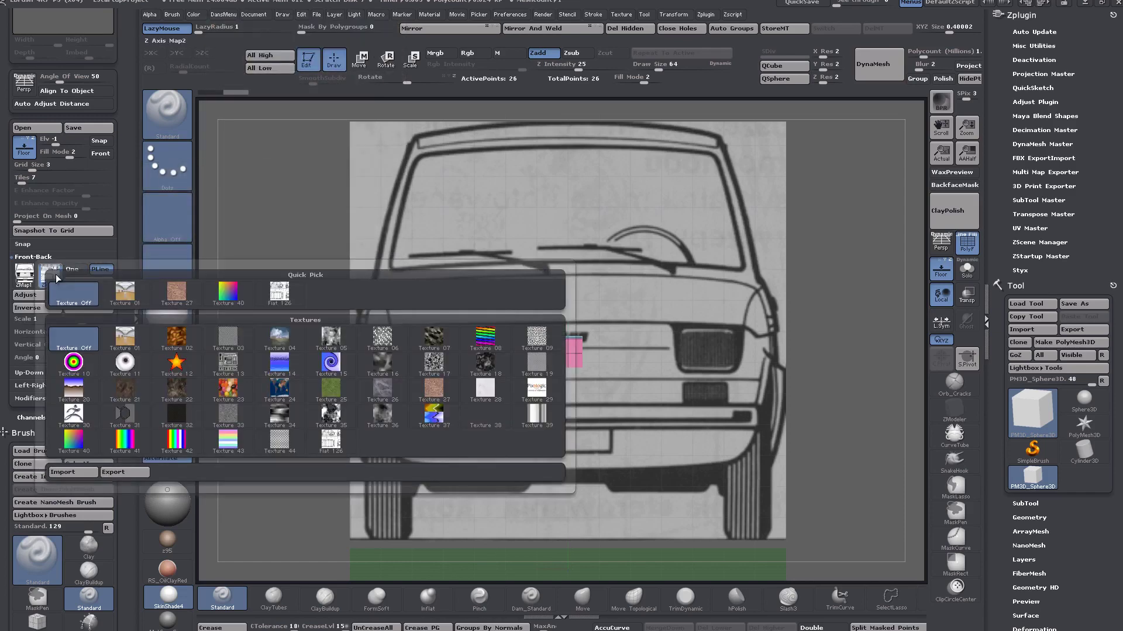
Step: Crop the Map2 blueprint to the car's rear view, with crop left 768, top 407, width 282 and height 268
left_click(40, 296)
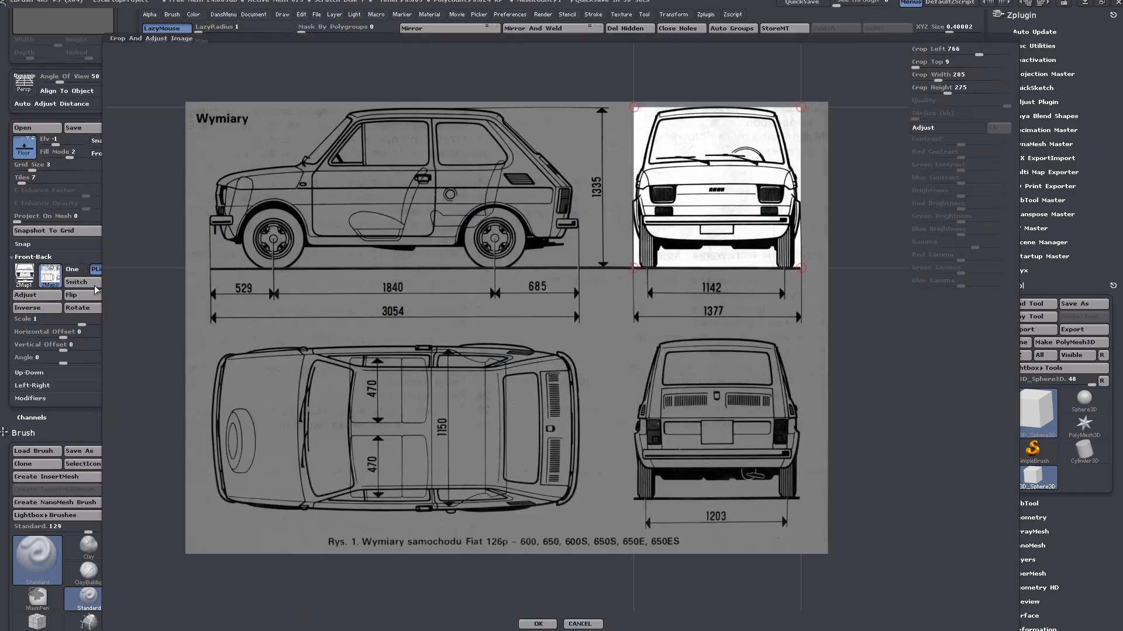
left_click_drag(634, 269, 638, 496)
left_click_drag(807, 106, 791, 337)
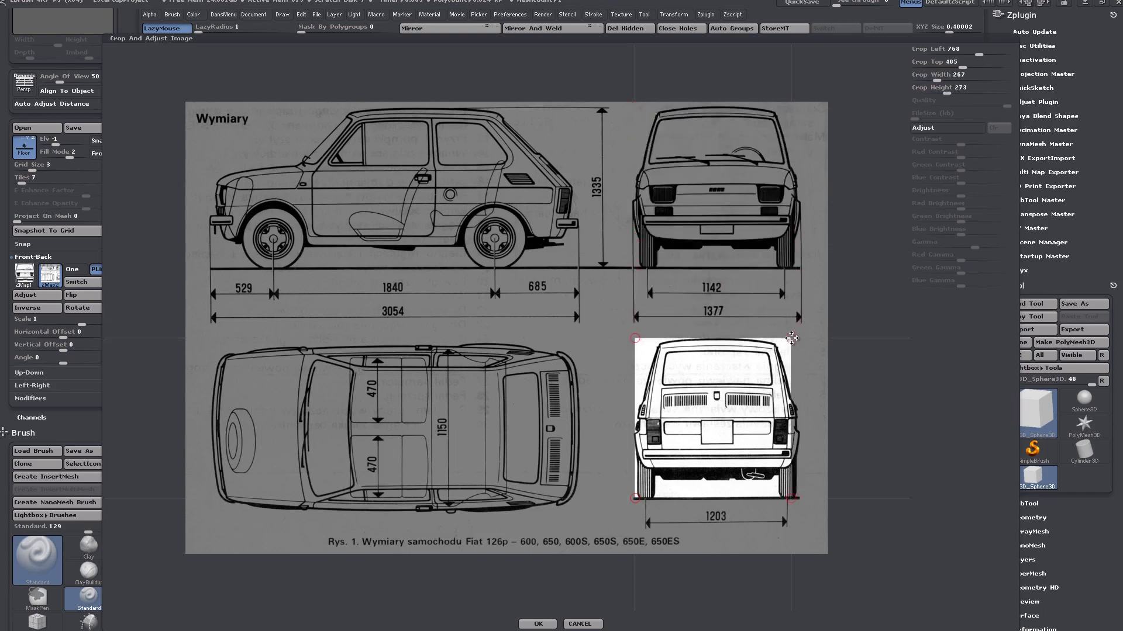
left_click_drag(790, 499, 801, 496)
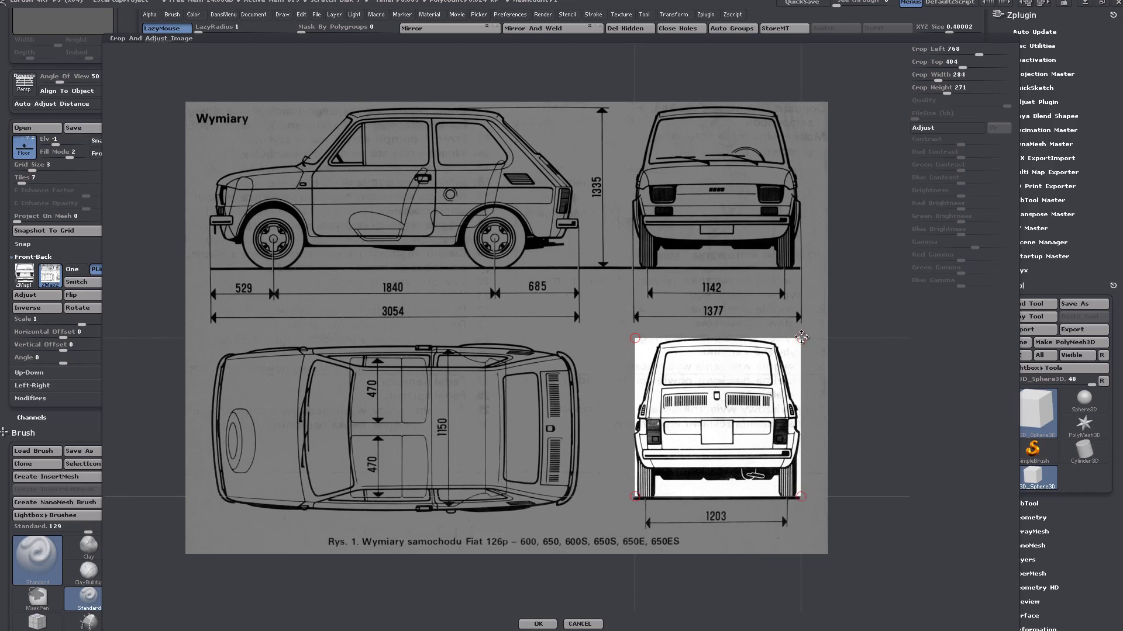
left_click_drag(802, 340, 800, 339)
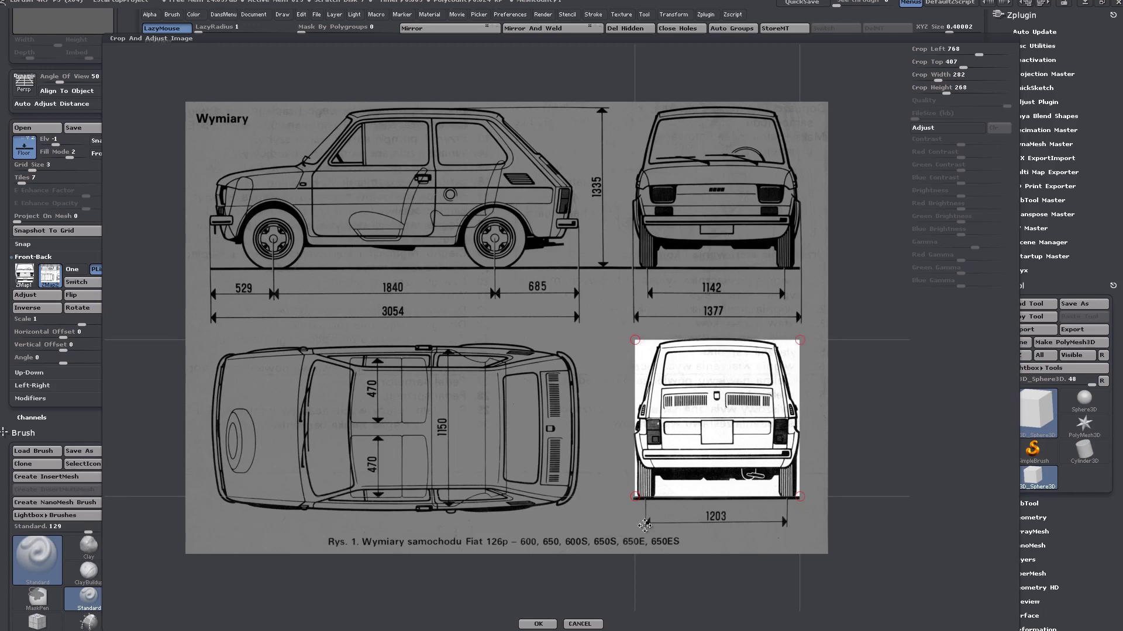
left_click(538, 624)
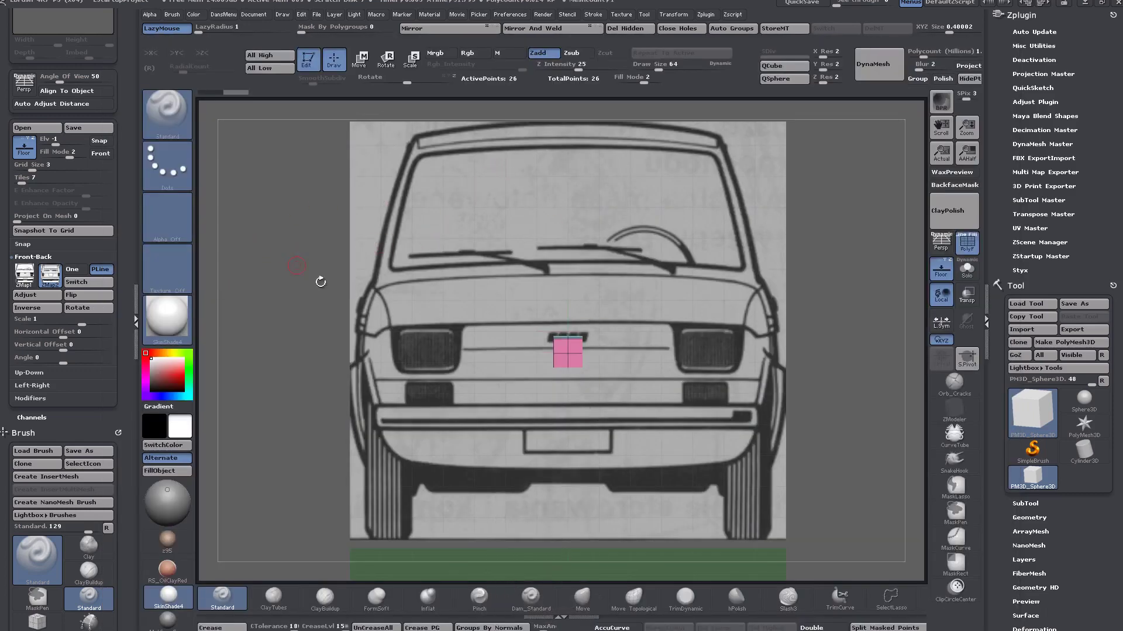
Step: Invert the rear-view map's colours, inspect it from behind the plane, and restore the original colours
left_click(24, 310)
left_click_drag(266, 318, 413, 362)
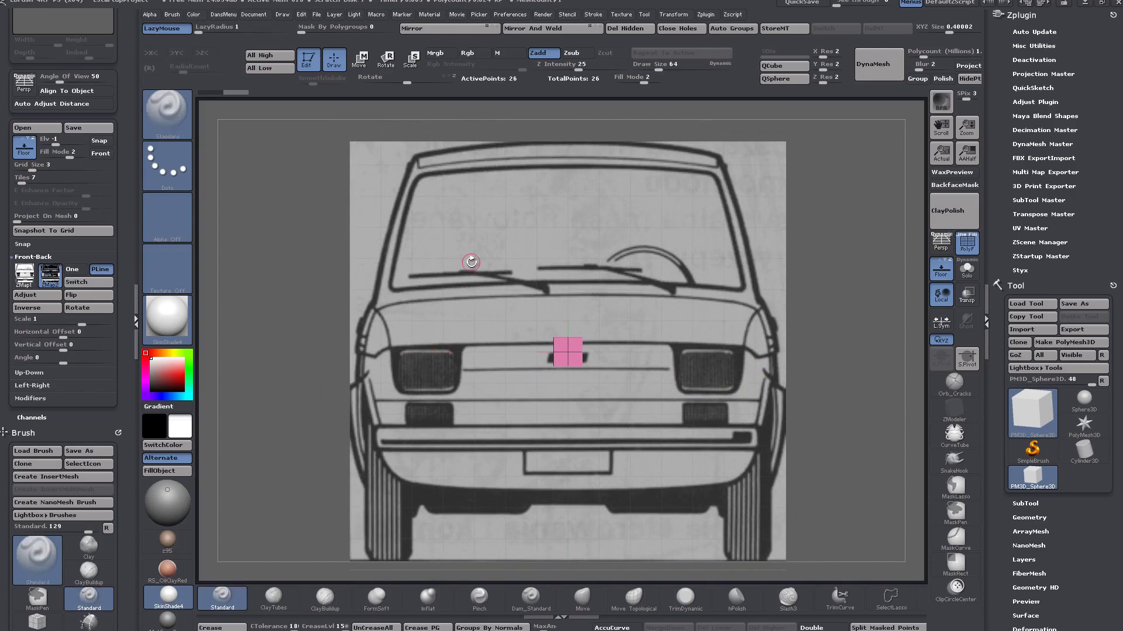
mouse_move(275, 316)
left_mouse_down()
mouse_move(500, 319)
mouse_move(294, 307)
left_mouse_up()
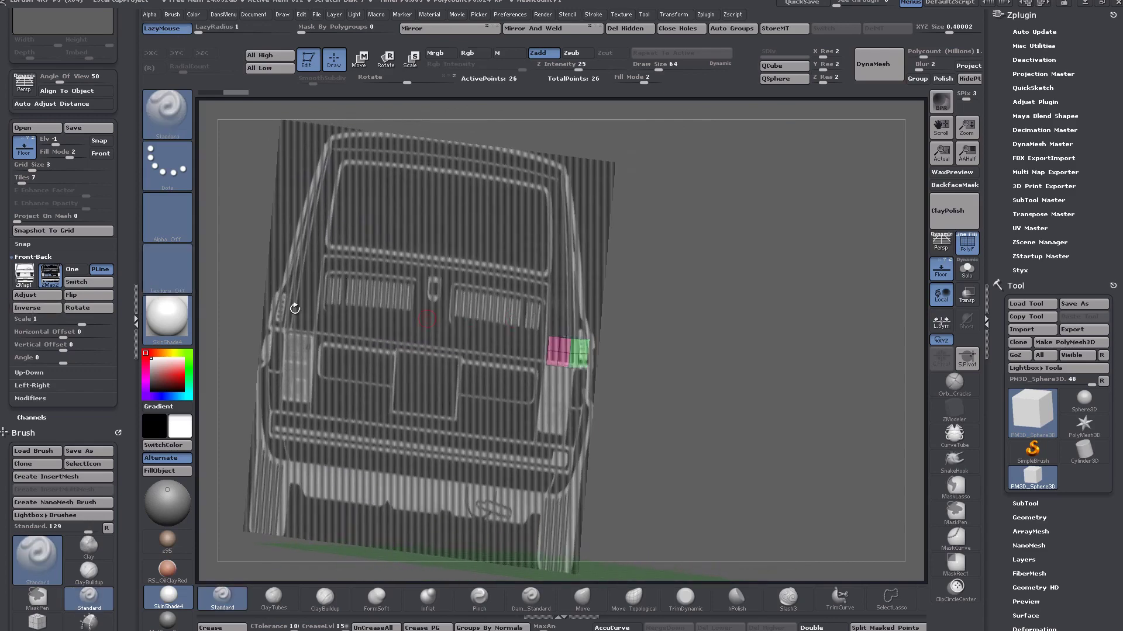
left_click(48, 305)
left_click_drag(450, 359, 529, 296)
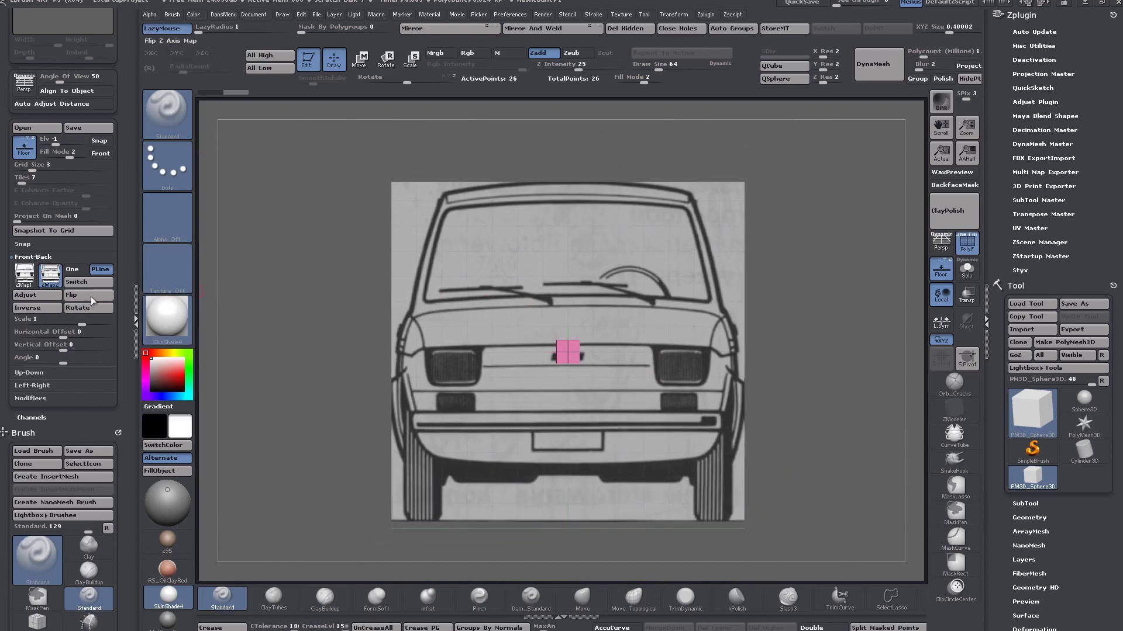
Step: Switch the front and rear maps of the Front-Back plane, inspect both sides, and switch them back
mouse_move(26, 273)
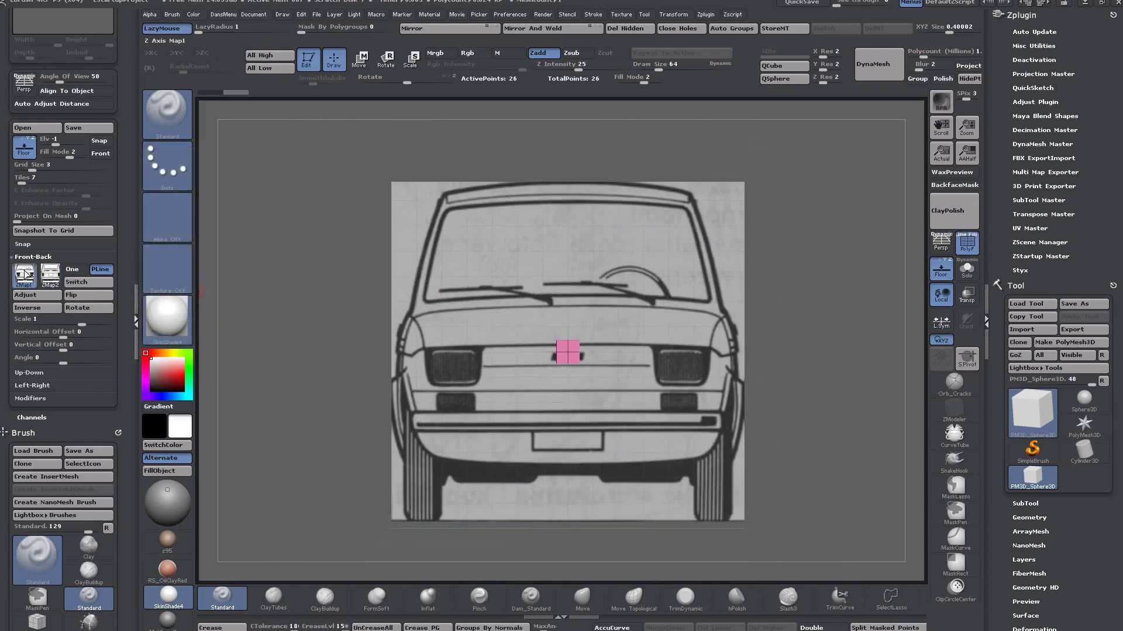
left_click(85, 283)
left_click_drag(410, 351, 467, 359)
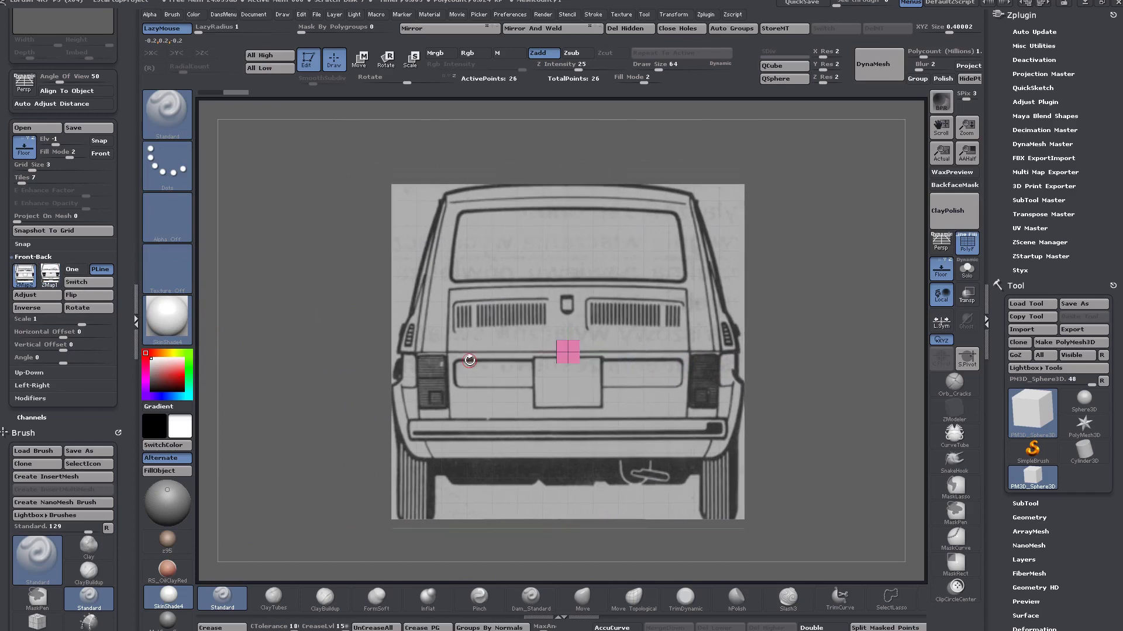
left_click_drag(818, 326, 833, 302, "alt")
left_click_drag(319, 332, 709, 363)
scroll(824, 383, "down", 2)
scroll(821, 384, "up", 2)
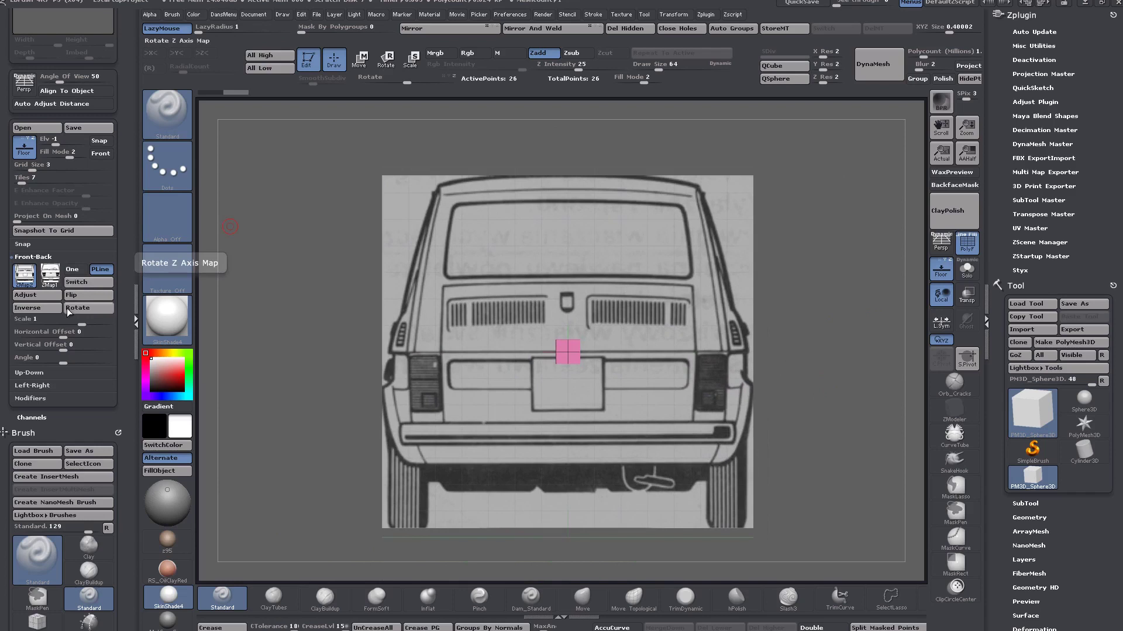
left_click(87, 283)
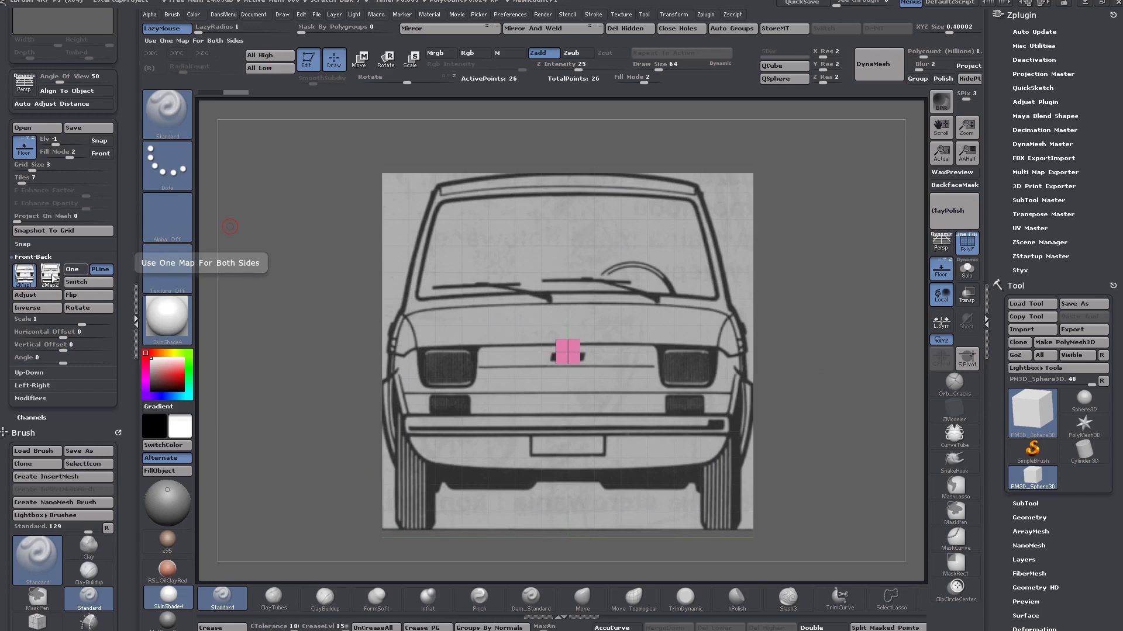
mouse_move(33, 277)
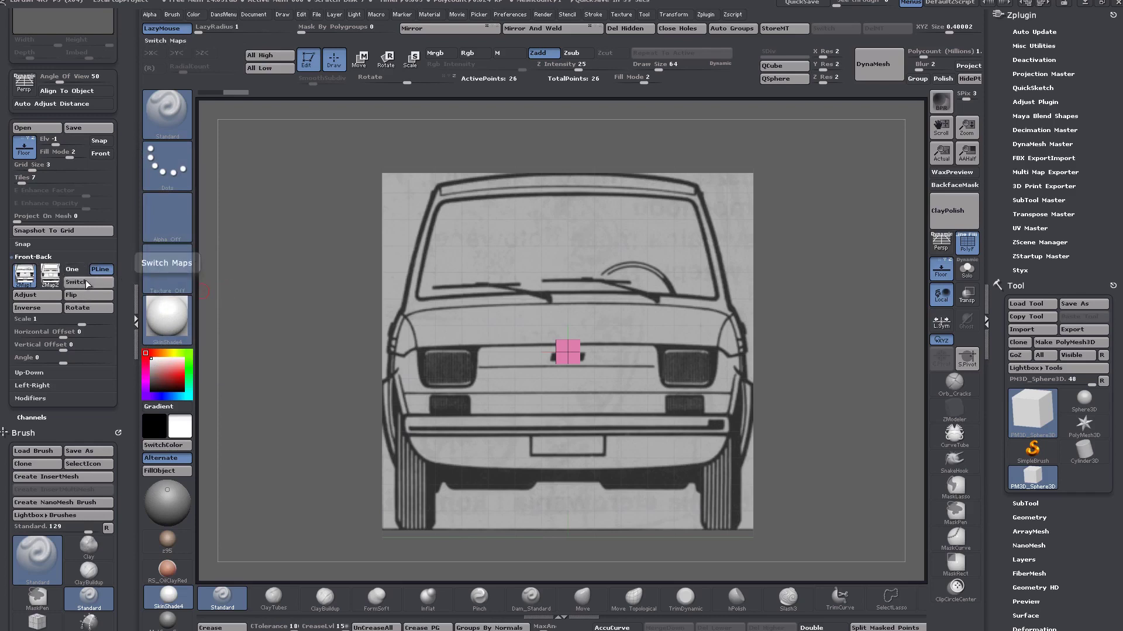
left_click_drag(444, 317, 409, 317)
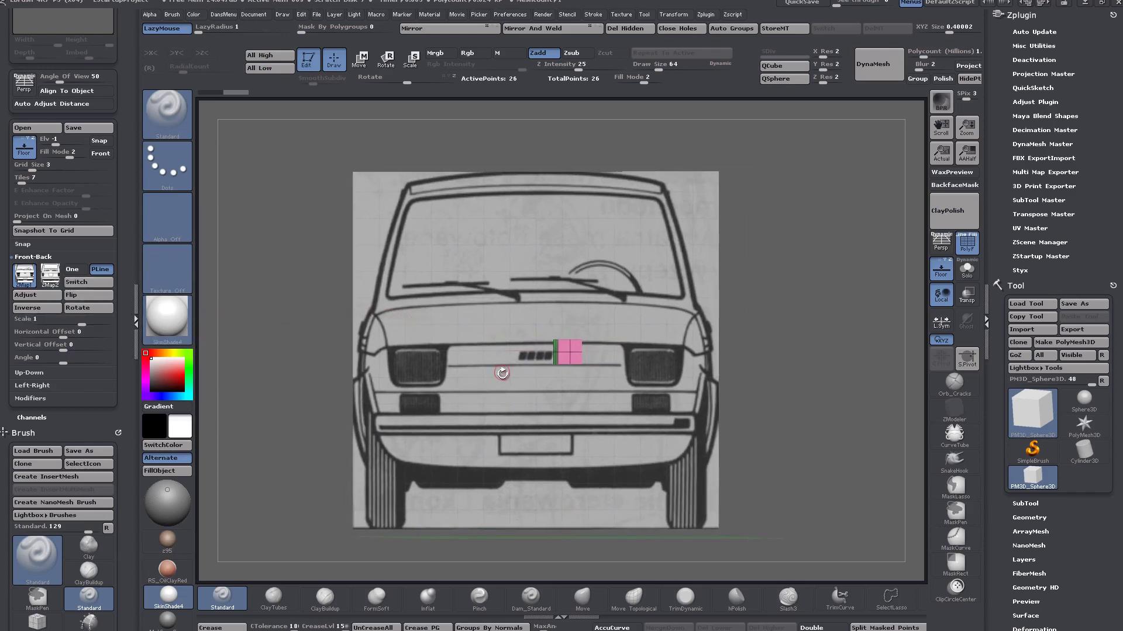
key("shift")
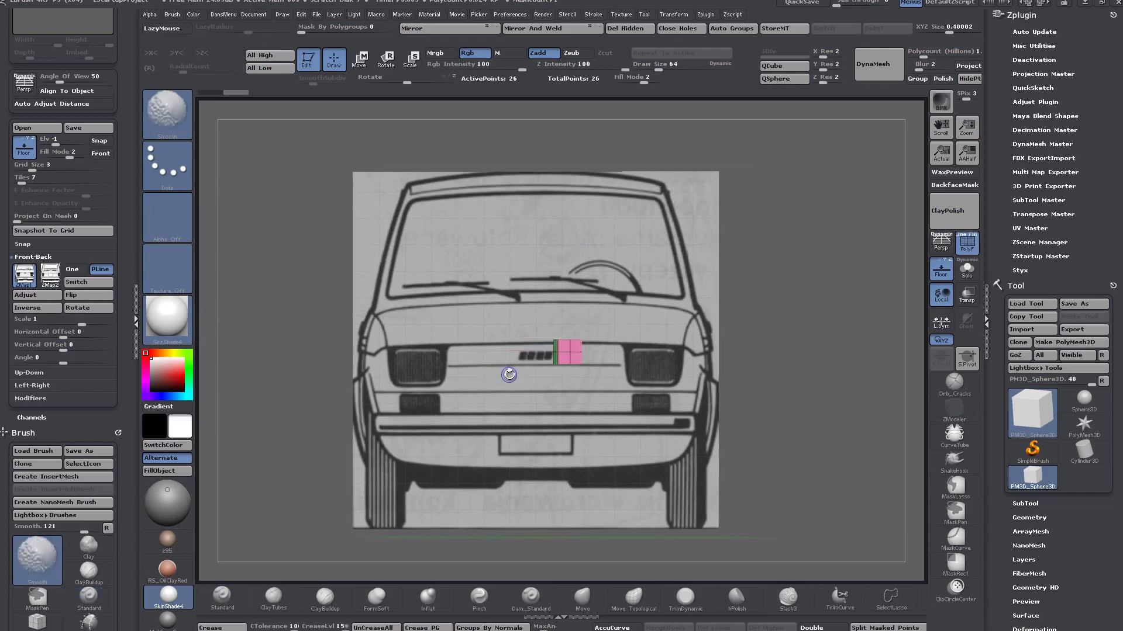
left_click_drag(508, 375, 507, 371)
right_click(202, 274)
Step: Snap the floor grid to the cube mesh and set the grid's Fill Mode to 3
left_click(23, 244)
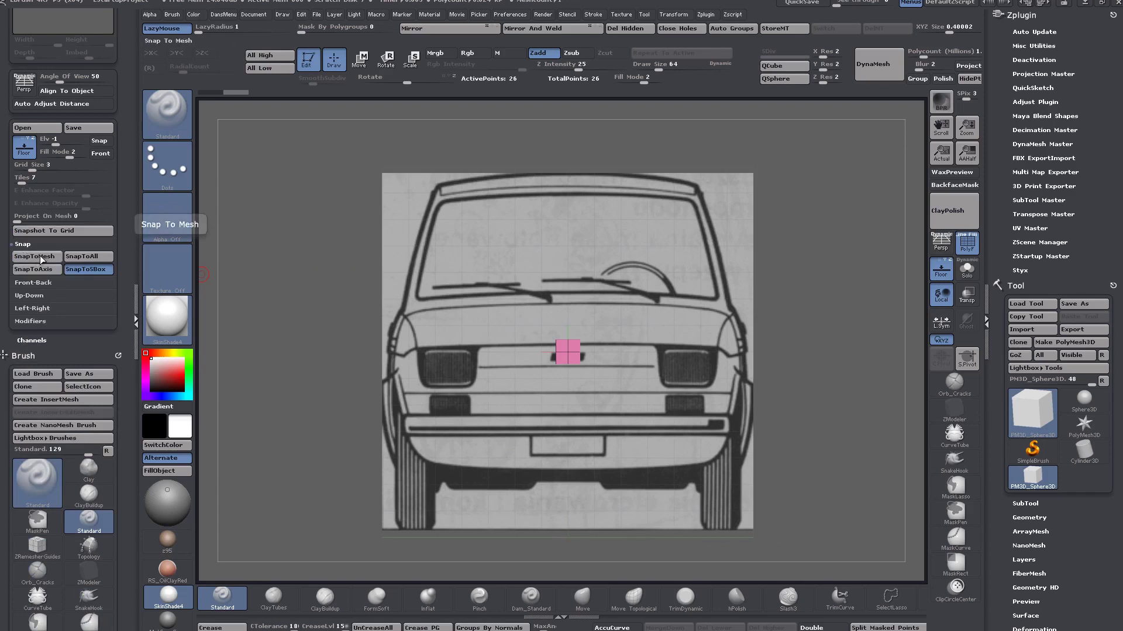
left_click(39, 259)
left_click_drag(608, 374, 609, 440, "alt")
mouse_move(544, 420)
left_mouse_down()
mouse_move(561, 423)
mouse_move(528, 426)
mouse_move(550, 423)
mouse_move(539, 419)
mouse_move(740, 501)
left_mouse_up()
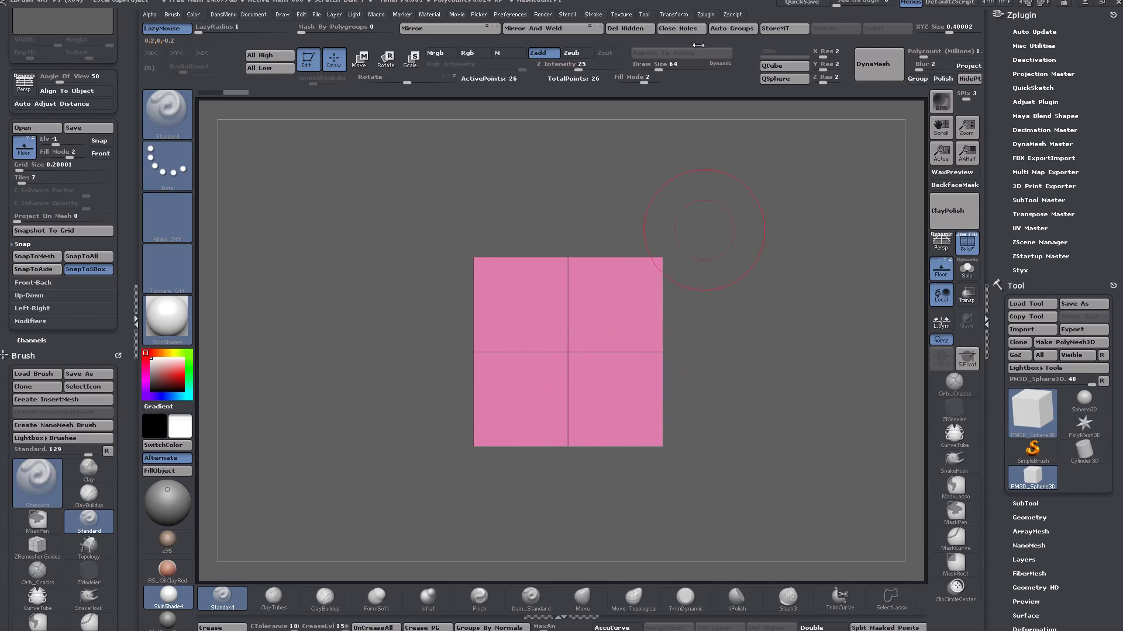
left_click_drag(644, 81, 661, 82)
mouse_move(737, 395)
left_mouse_down("alt")
mouse_move(766, 408)
mouse_move(764, 393)
mouse_move(724, 396)
left_mouse_up("alt")
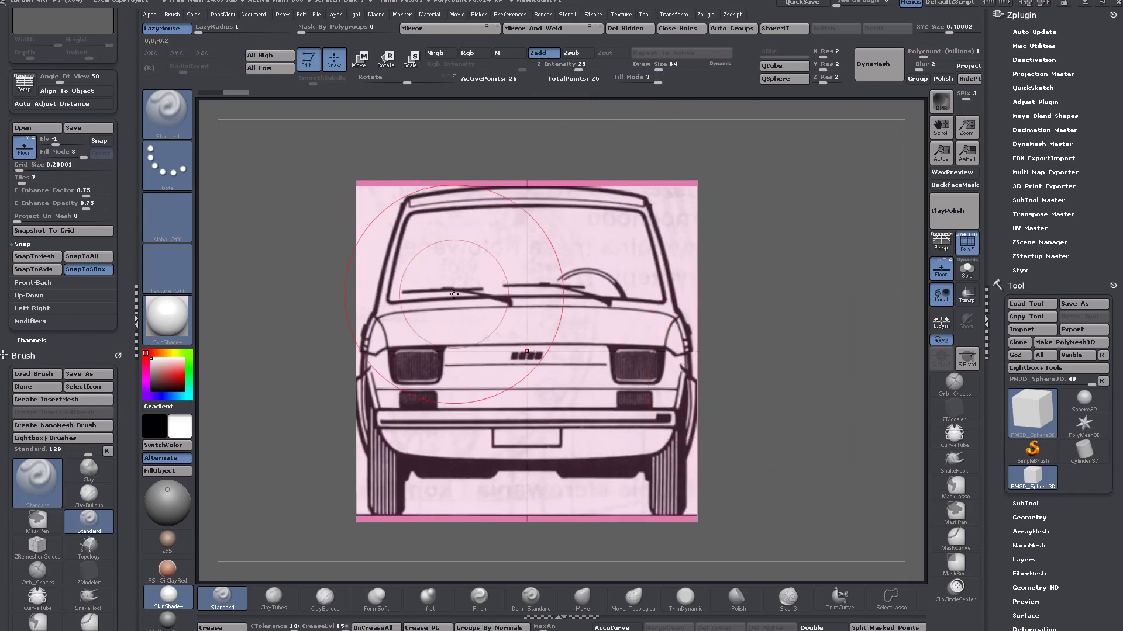
Step: Squash the cube vertically with a Move transpose line to fit the front-view blueprint's height, and check it from front and back
key("w")
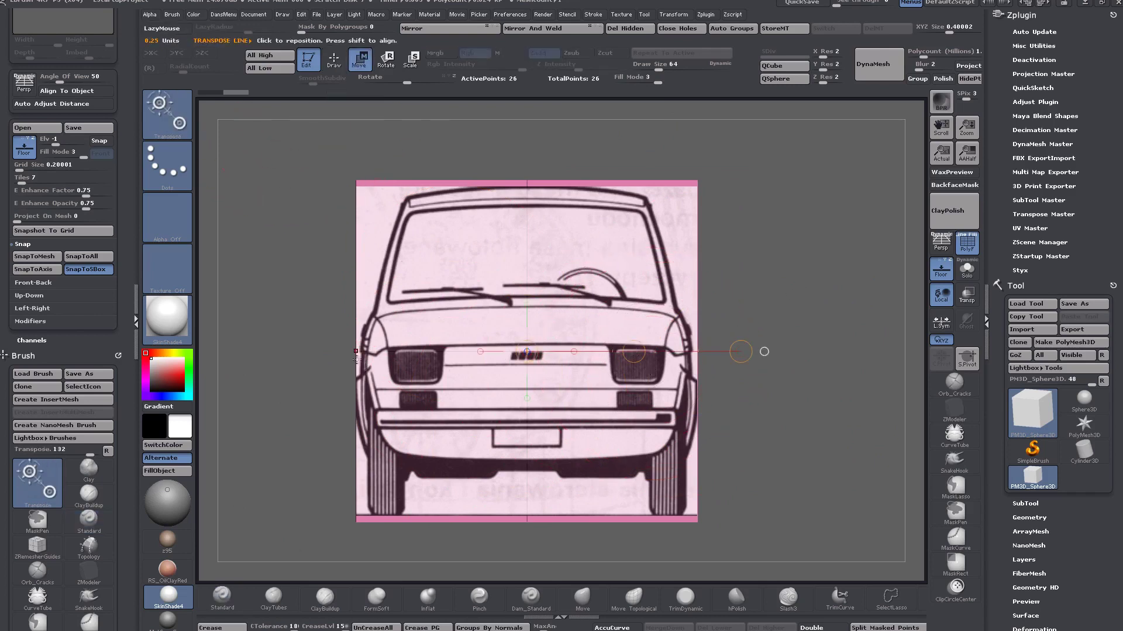
left_click_drag(354, 350, 361, 148)
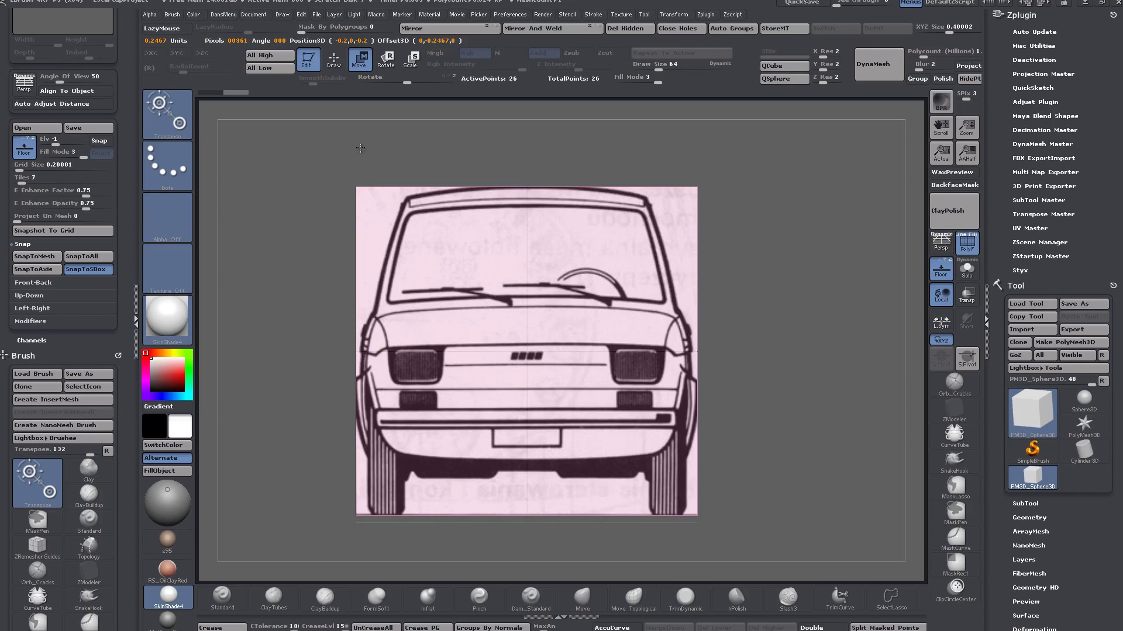
left_click_drag(360, 148, 360, 150)
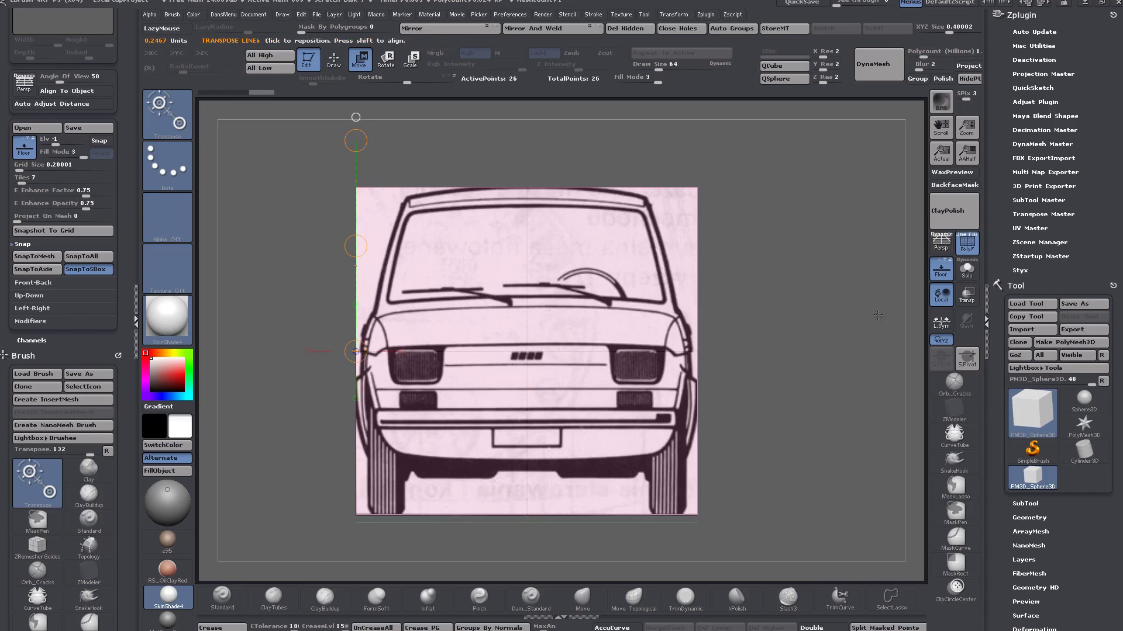
left_click_drag(741, 358, 863, 362)
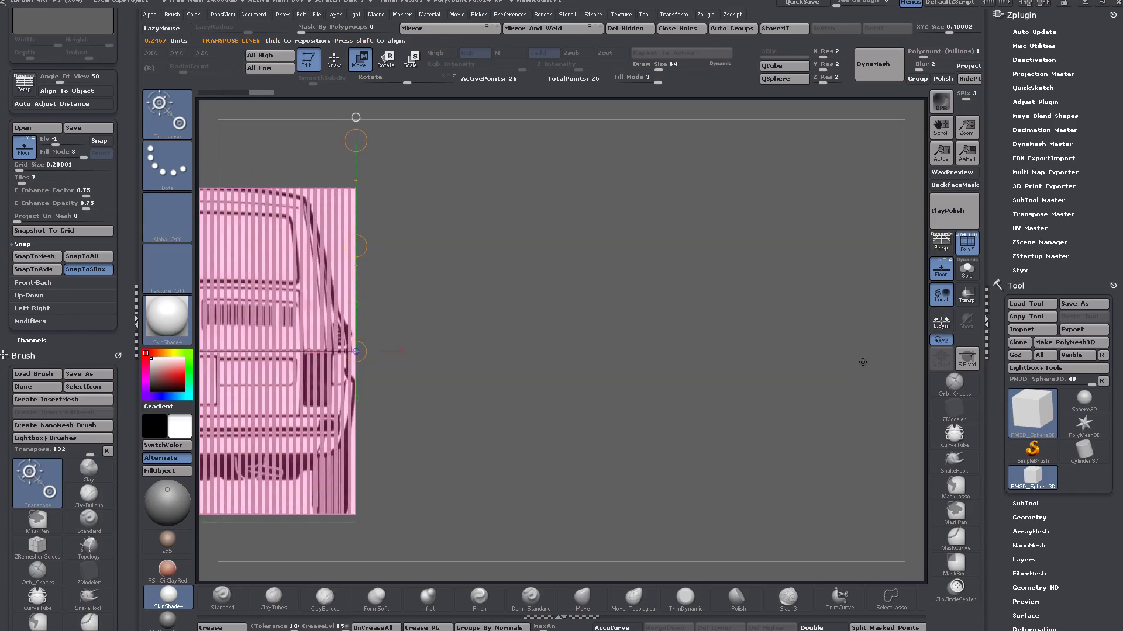
left_click_drag(540, 373, 873, 350, "alt")
left_click_drag(789, 352, 383, 358)
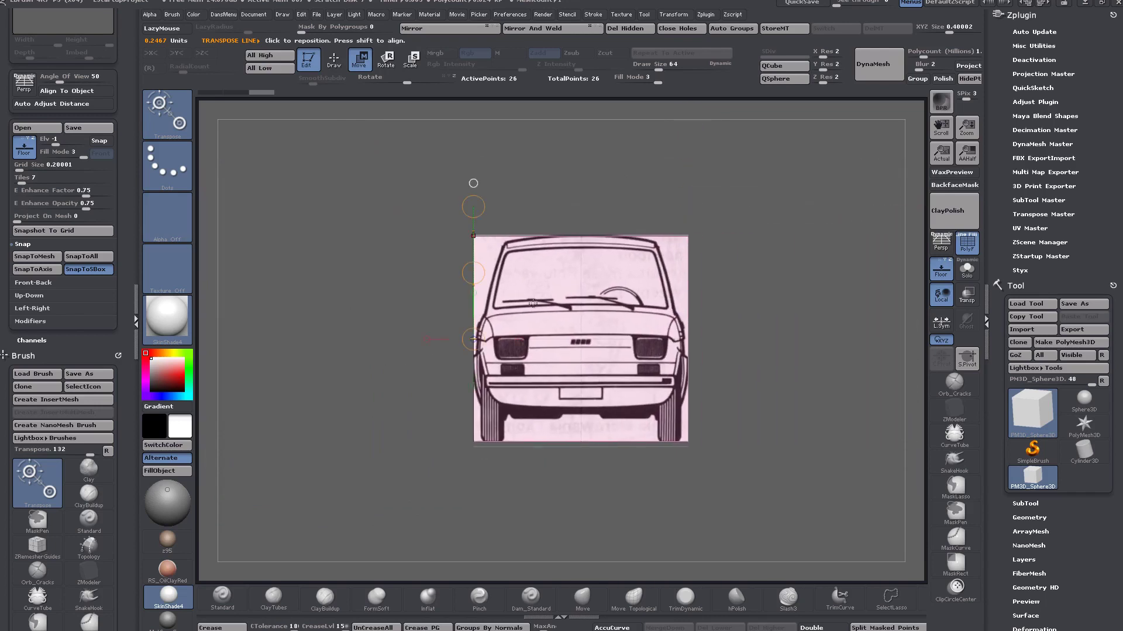
left_click_drag(818, 345, 731, 354)
Step: Assign the Fiat 126p blueprint texture to Map1 of the Up-Down grid plane
left_click(23, 245)
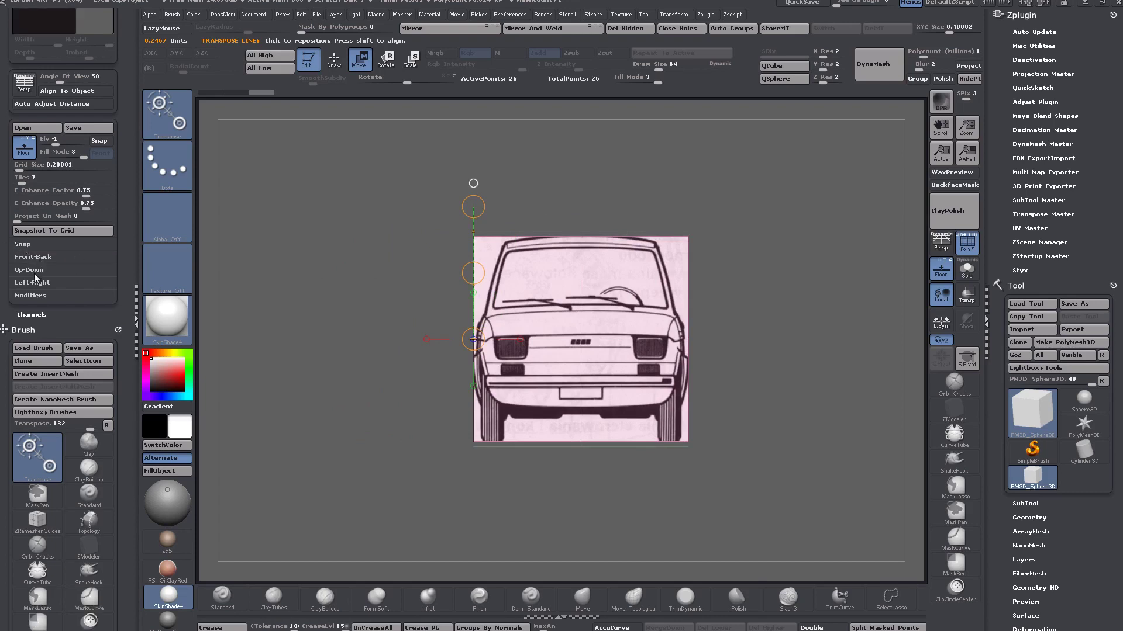
left_click(29, 270)
left_click(24, 292)
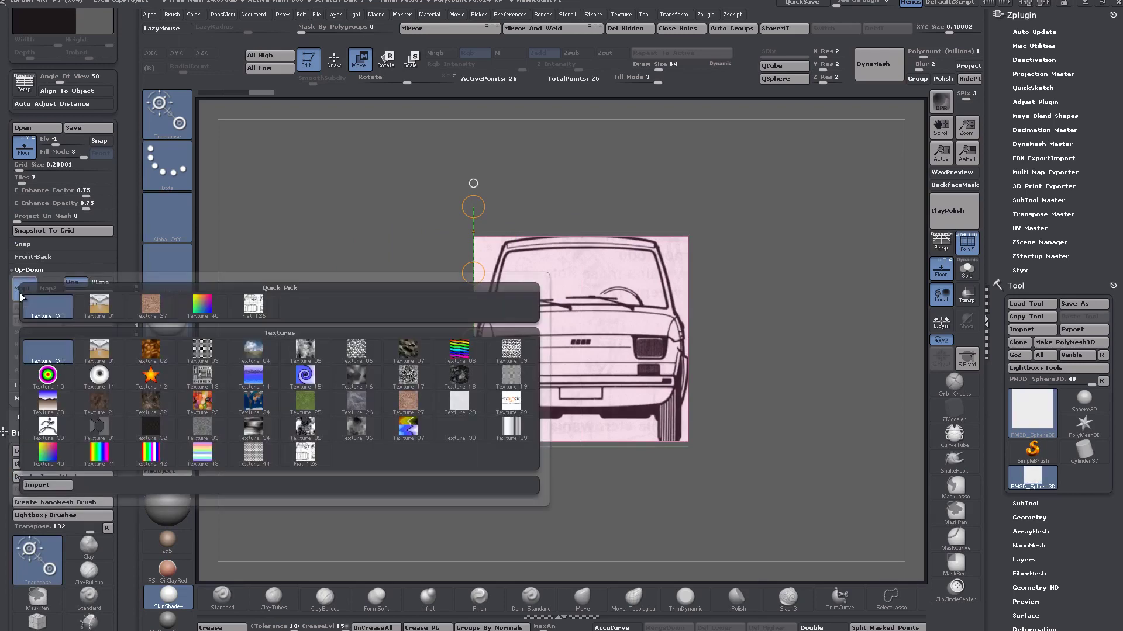
left_click(260, 310)
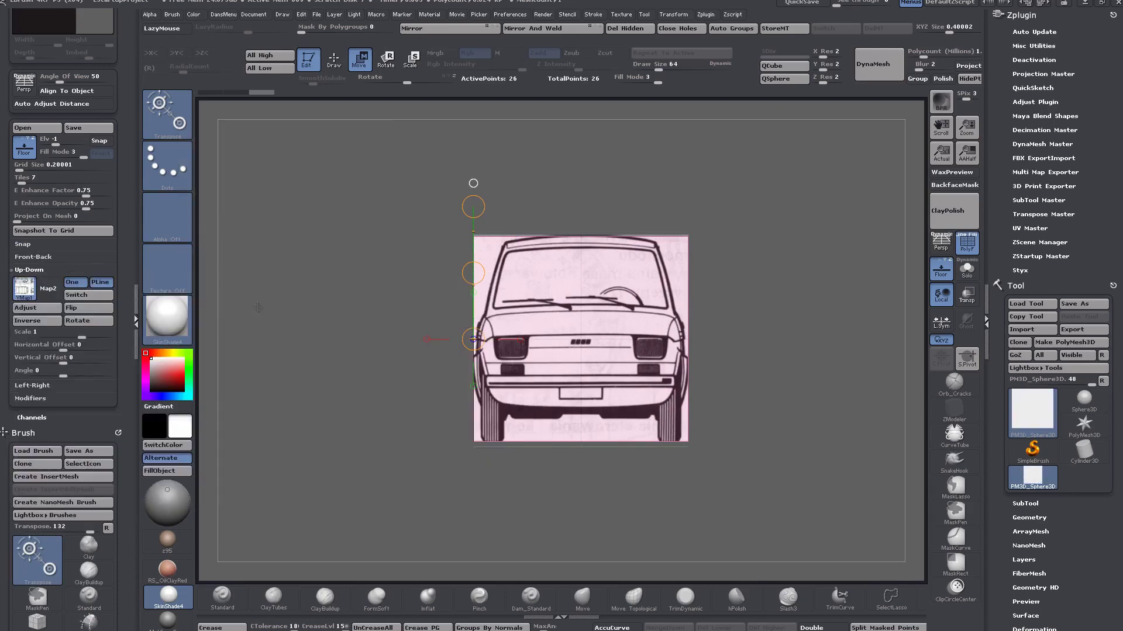
Step: Crop the Up-Down map to the blueprint's top view, with Crop Left 45, Top 414, Width 628 and Height 287
left_click(41, 307)
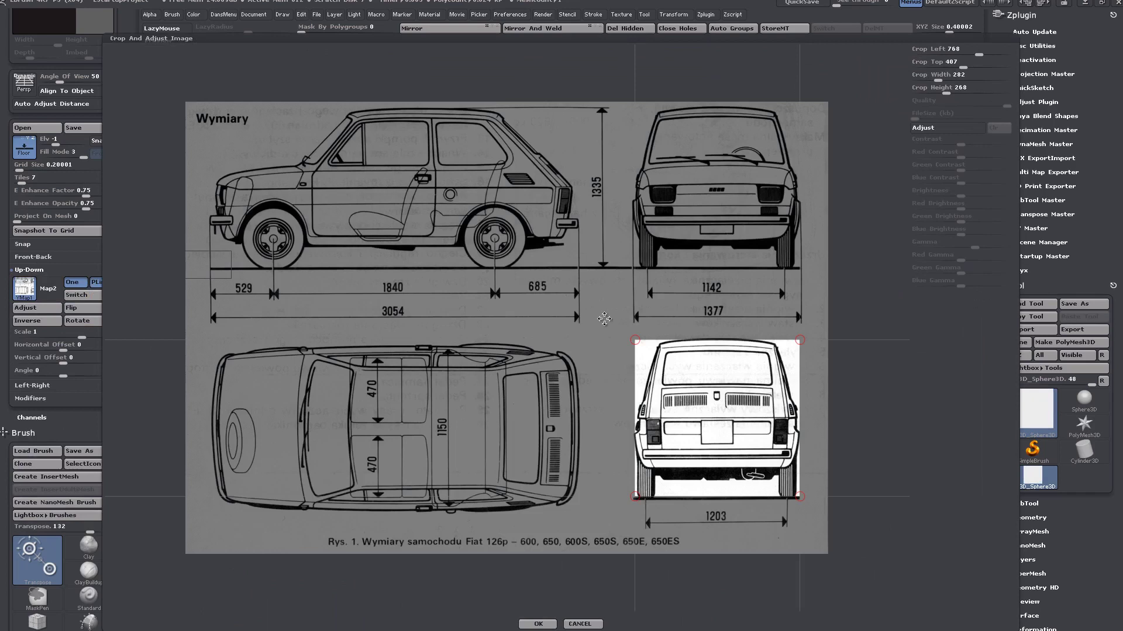
left_click_drag(631, 342, 213, 343)
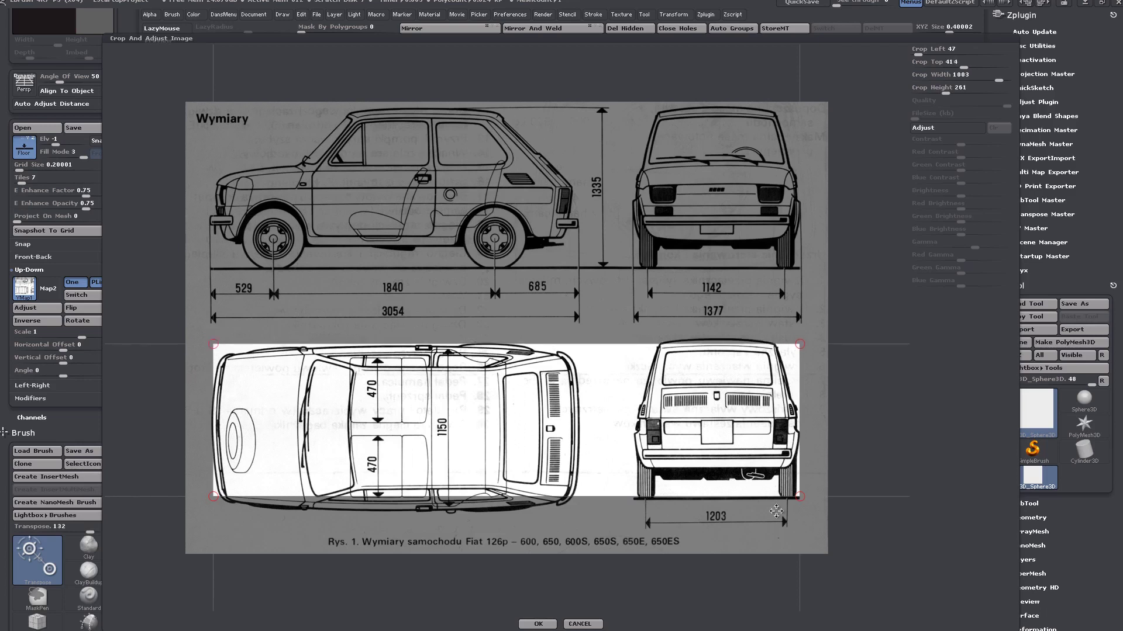
left_click_drag(800, 497, 580, 515)
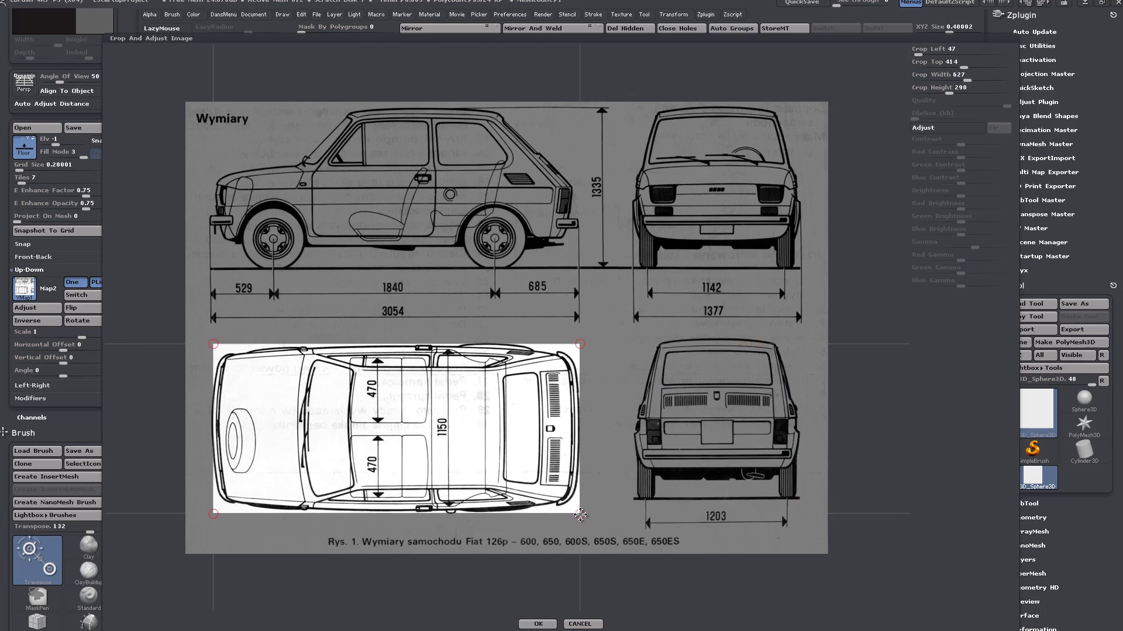
left_click_drag(580, 514, 579, 514)
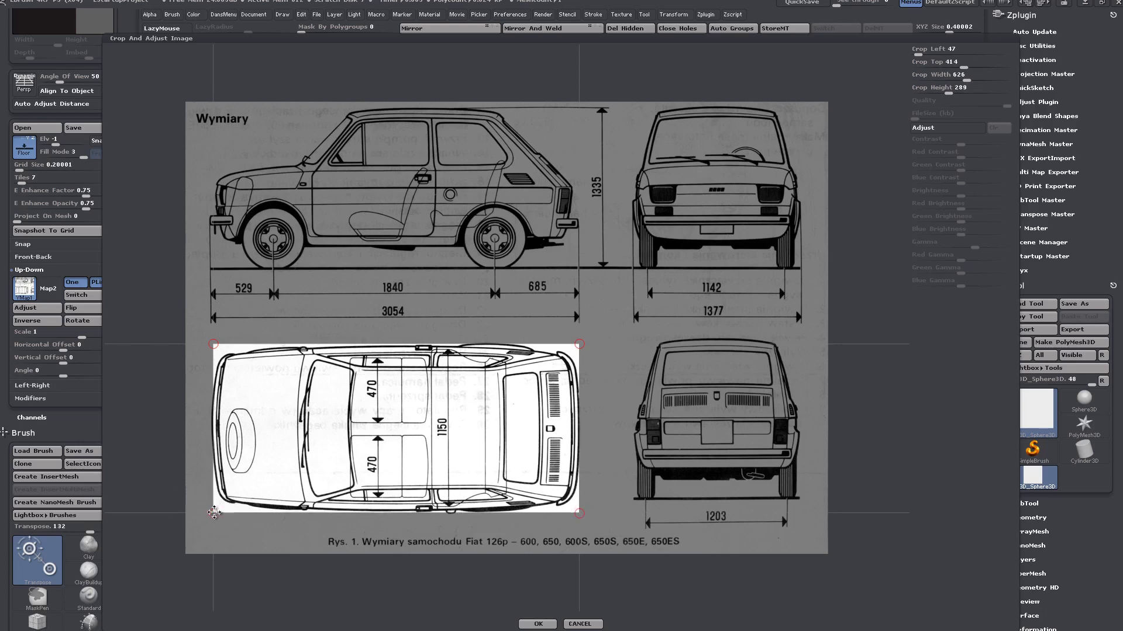
left_click_drag(215, 513, 213, 512)
left_click(538, 624)
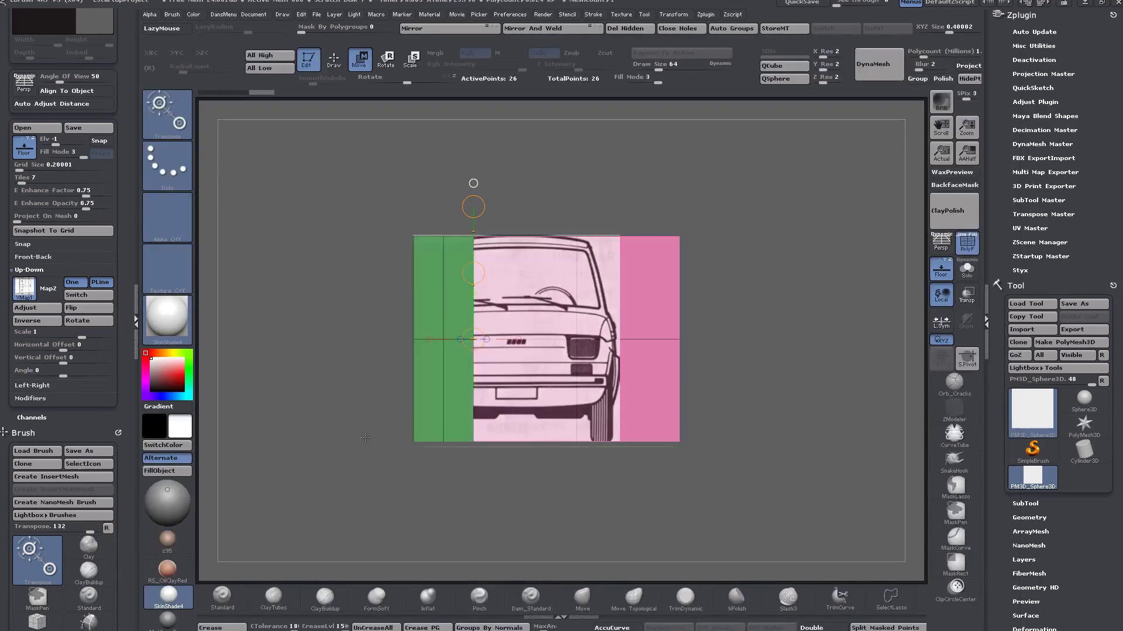
Step: Rotate the Up-Down map so the car's length runs front to back on the grid, and check it from above
left_click_drag(388, 440, 393, 441)
left_click_drag(657, 319, 660, 355)
left_click_drag(548, 430, 647, 451, "alt")
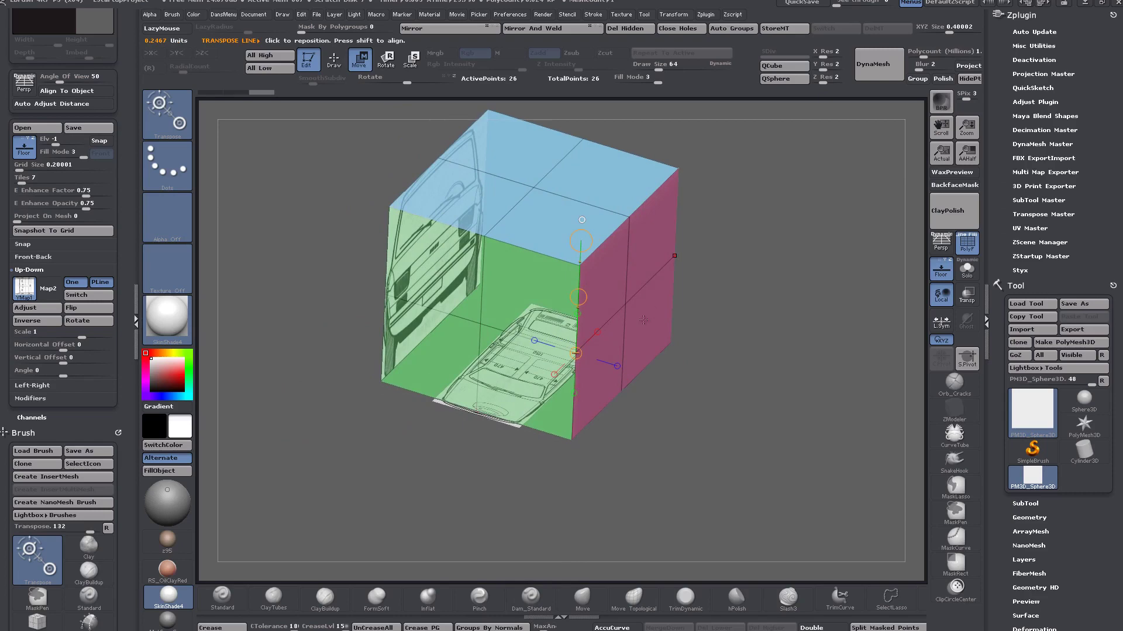
left_click(81, 322)
left_click_drag(614, 439, 661, 451)
left_click(661, 450, "shift")
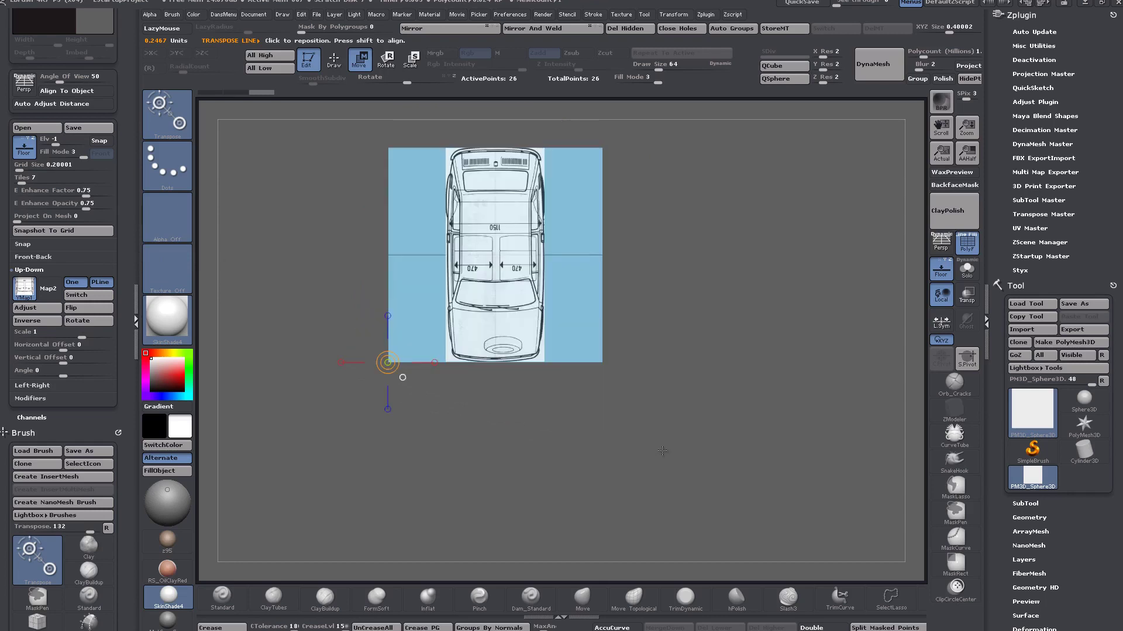
left_click_drag(705, 342, 743, 382, "alt")
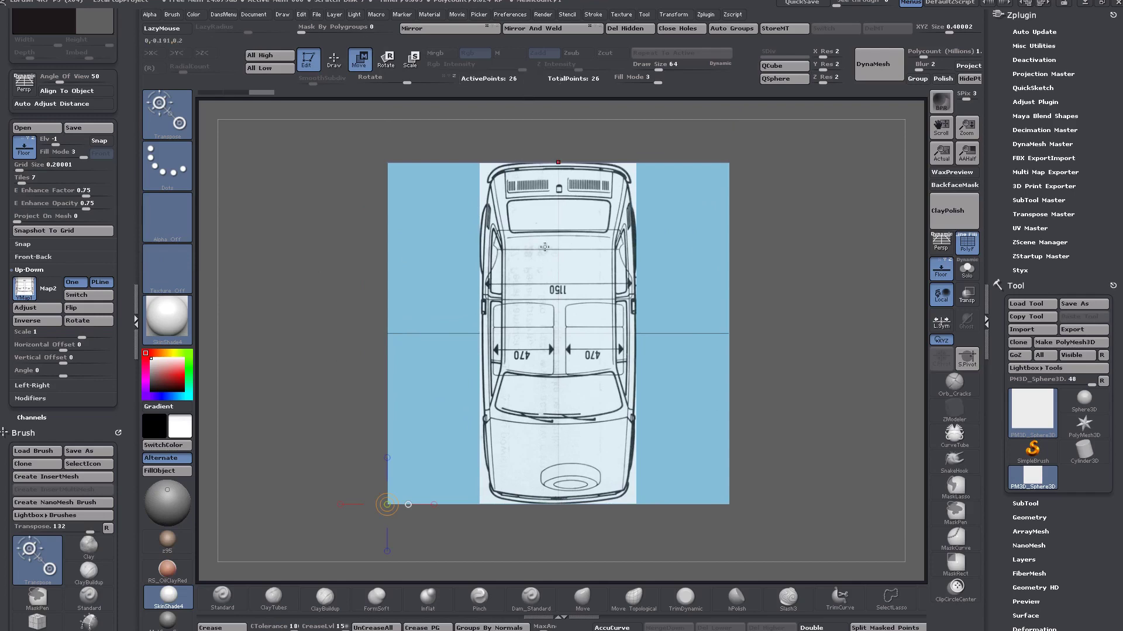
Step: Compare the sizes of the front-view and top-view reference planes against the cube from several angles
left_click_drag(777, 460, 779, 370, "alt")
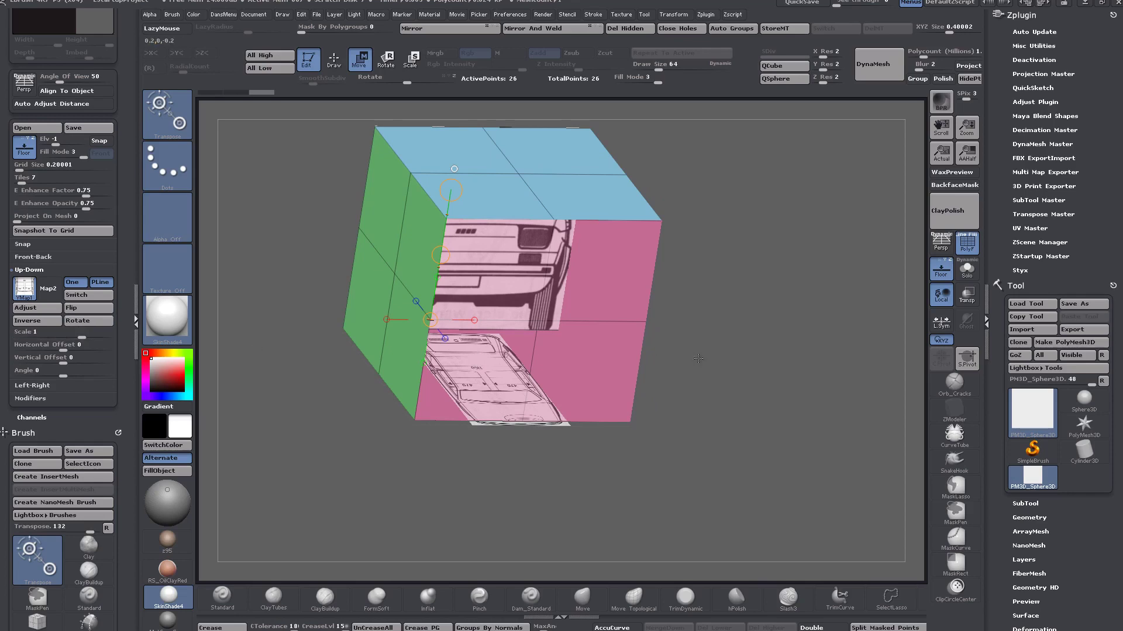
right_click_drag(688, 477, 687, 486)
left_click_drag(741, 419, 727, 377)
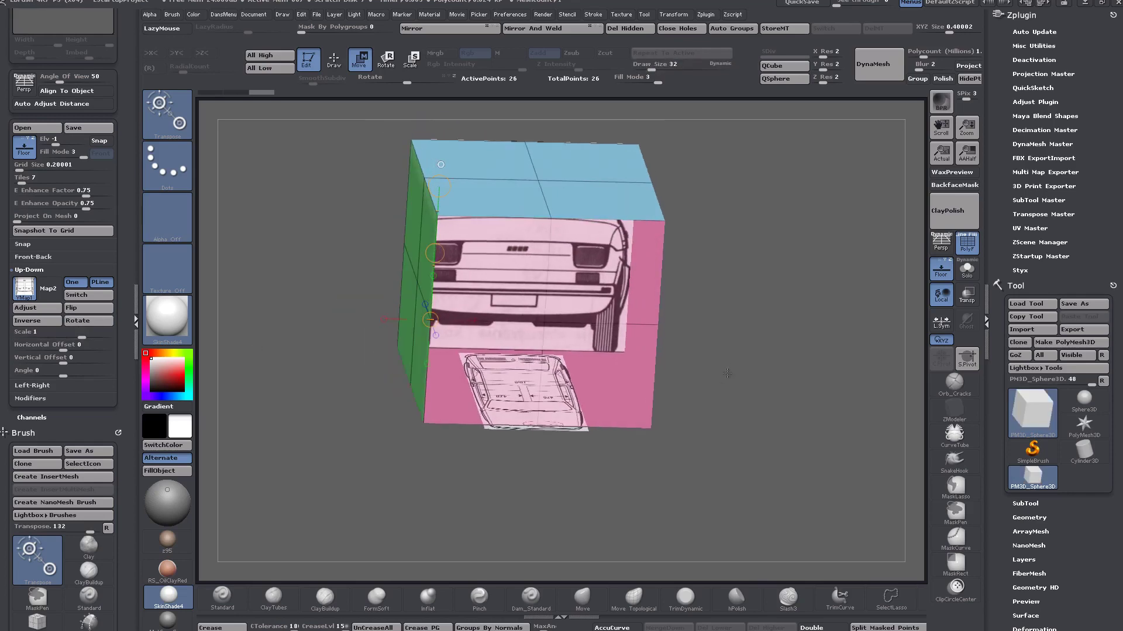
scroll(126, 294, "down", 2)
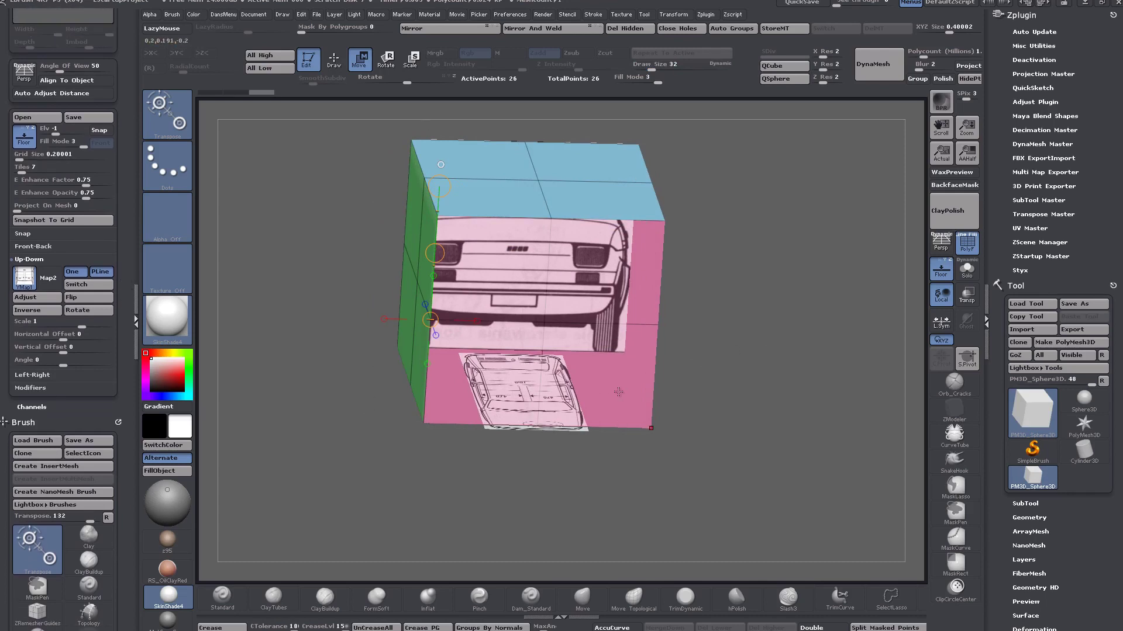
left_click_drag(746, 404, 519, 361, "alt")
left_click_drag(804, 435, 807, 411, "alt")
left_click_drag(789, 374, 805, 433, "alt")
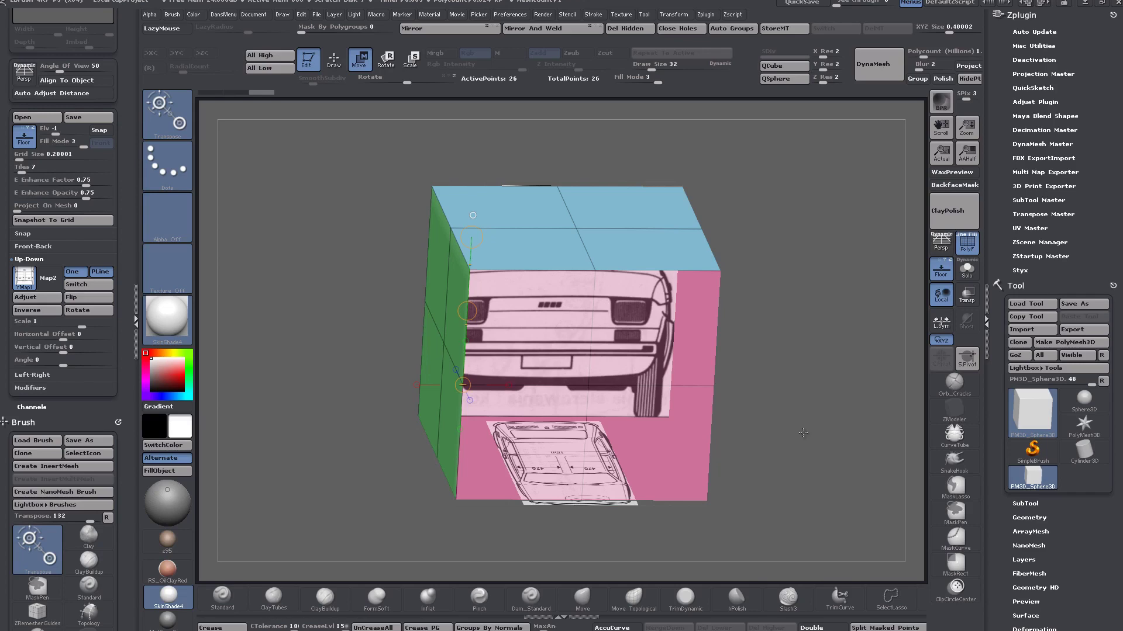
left_click_drag(801, 434, 804, 371)
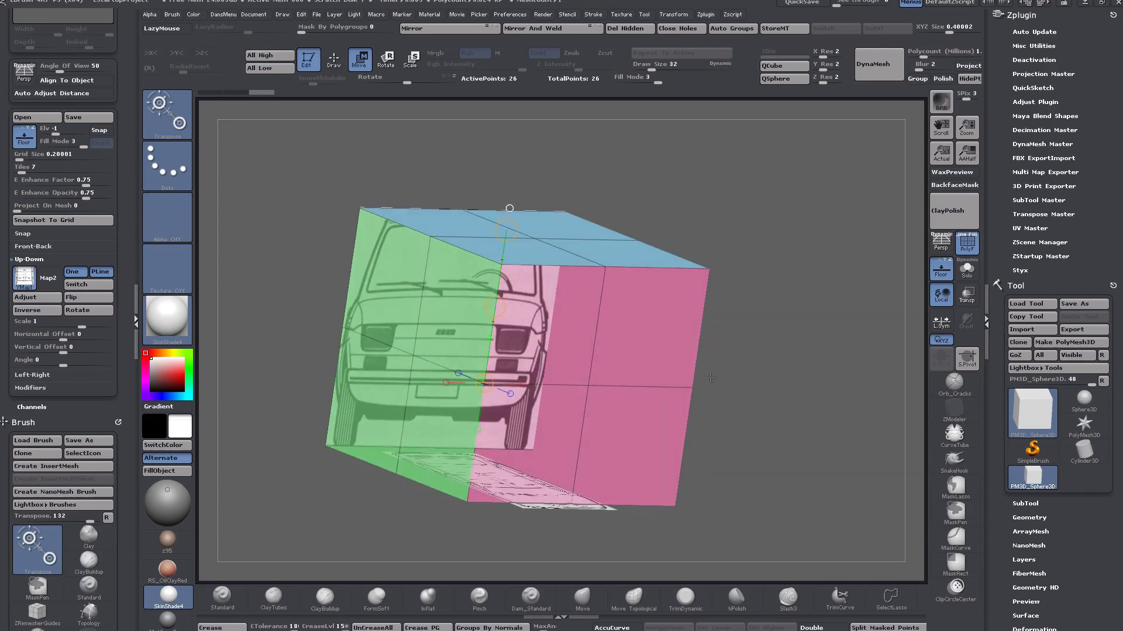
Step: Set the Up-Down map's scale to 2 and narrow the cube with a horizontal Move transpose line to fit the top-view blueprint's width
left_click_drag(778, 319, 747, 448)
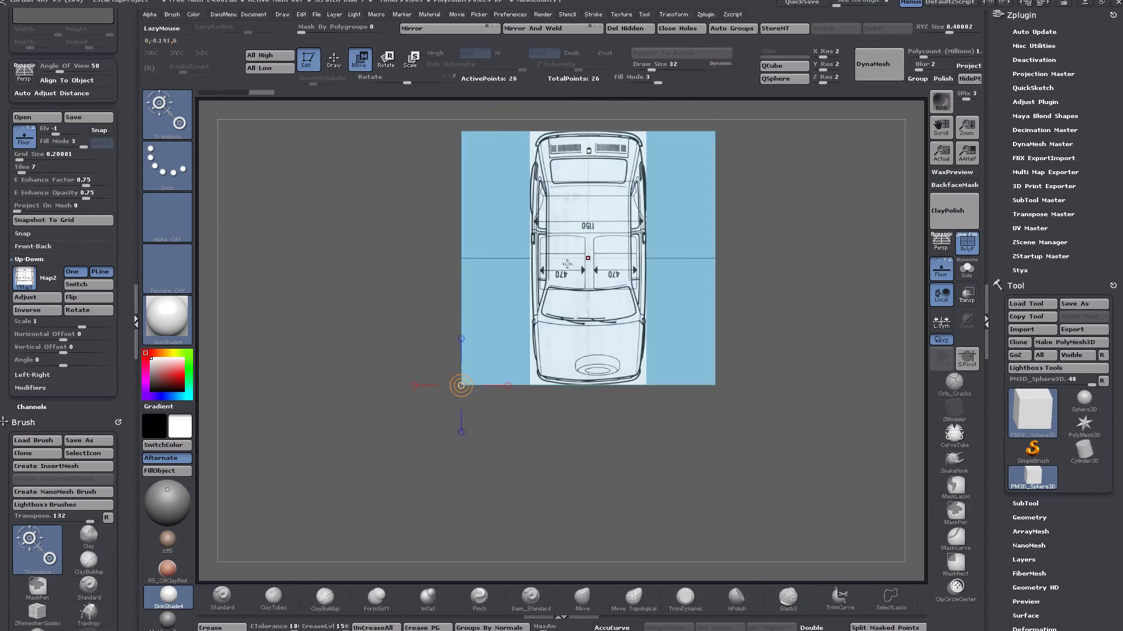
left_click_drag(589, 258, 320, 257)
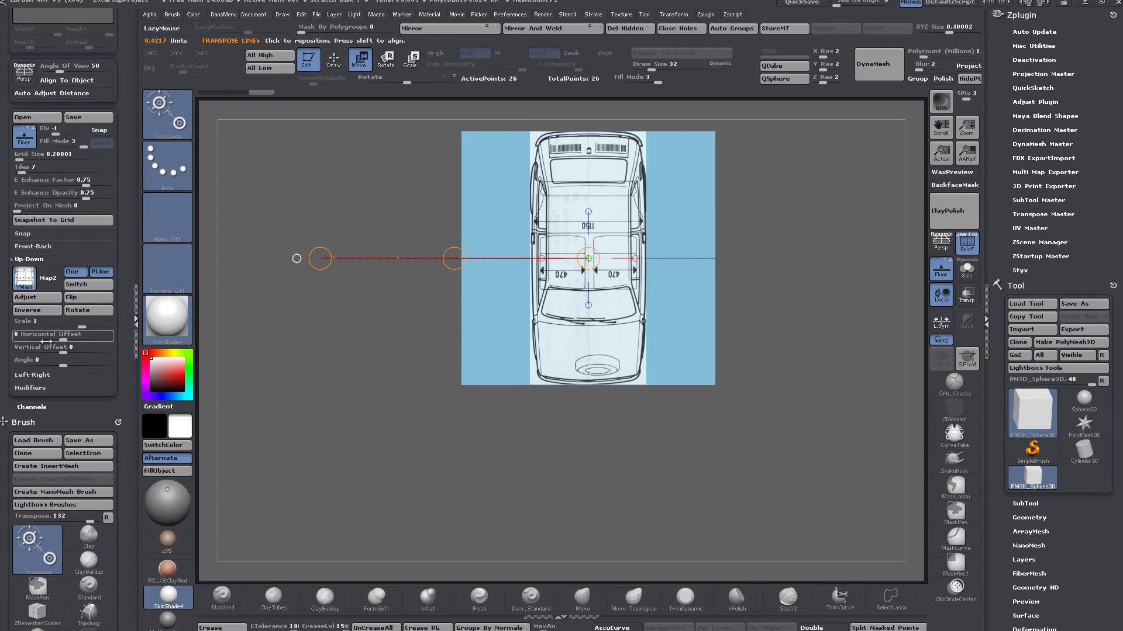
left_click_drag(82, 326, 120, 315)
left_click_drag(818, 371, 786, 279)
left_click_drag(719, 422, 786, 364)
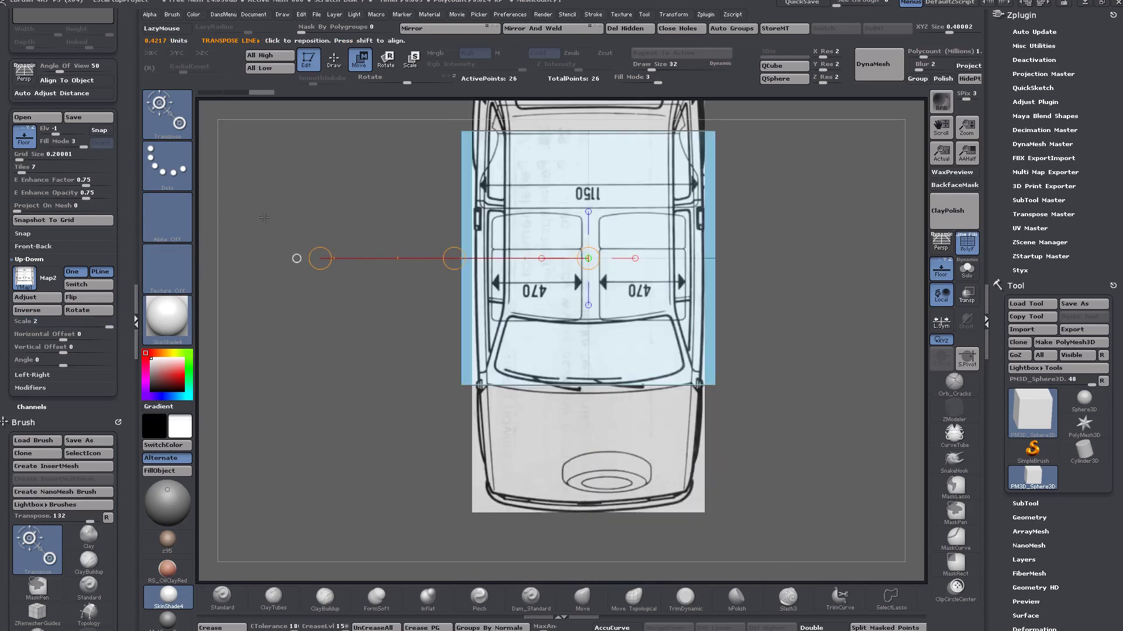
left_click_drag(320, 258, 342, 254)
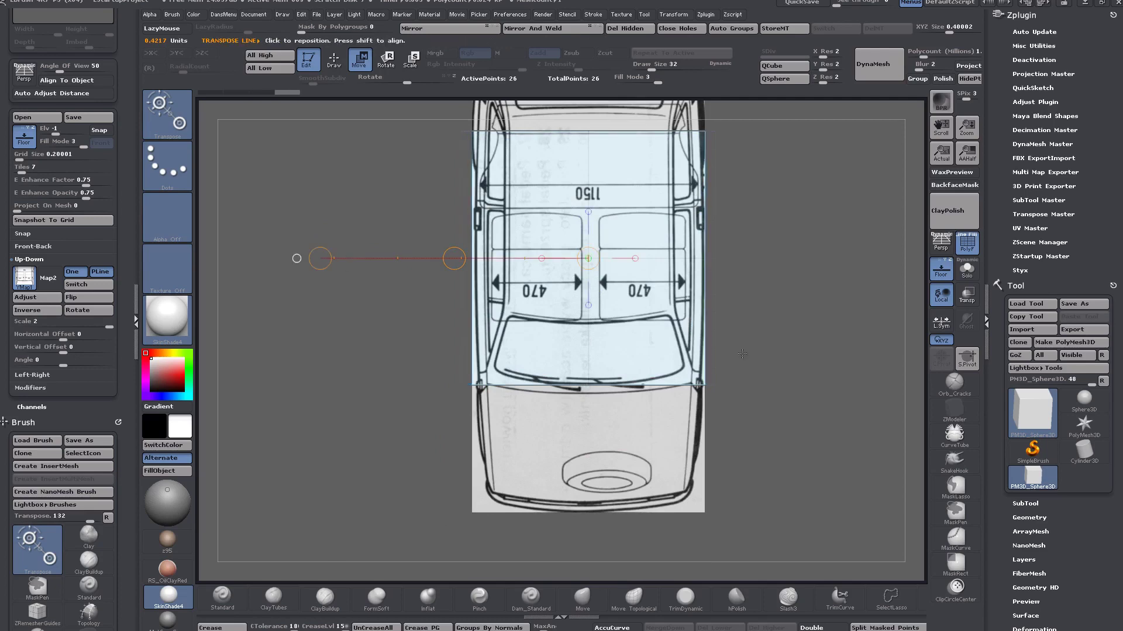
Step: Set the scale of both Front-Back maps to 0.92265 to match the cube's width, and check them from front and back
left_click_drag(789, 435, 780, 333)
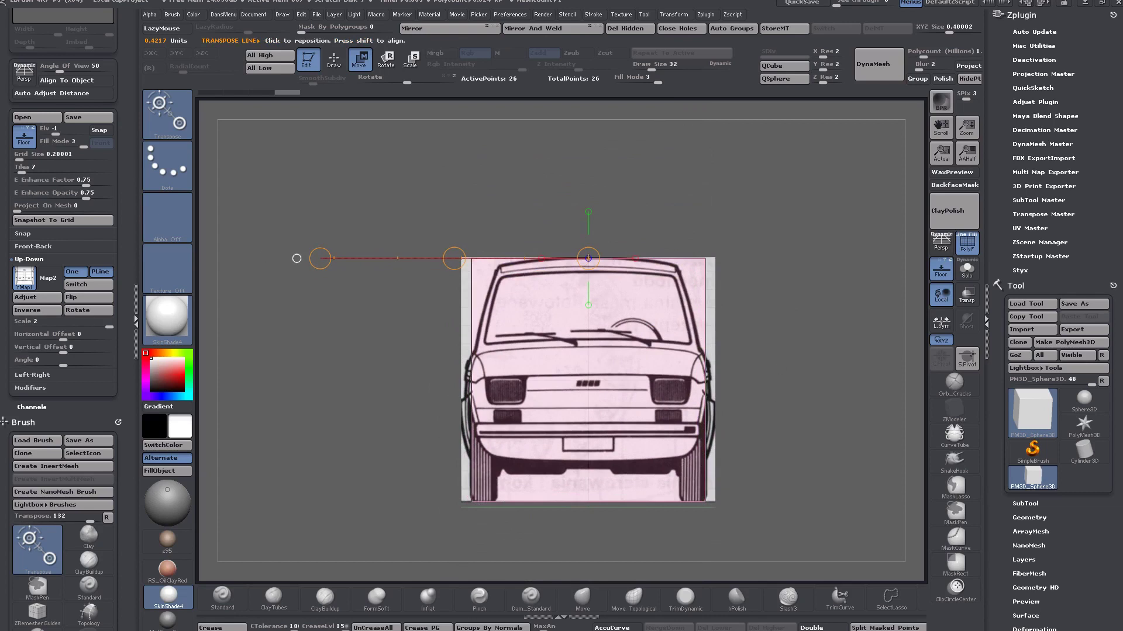
left_click(33, 246)
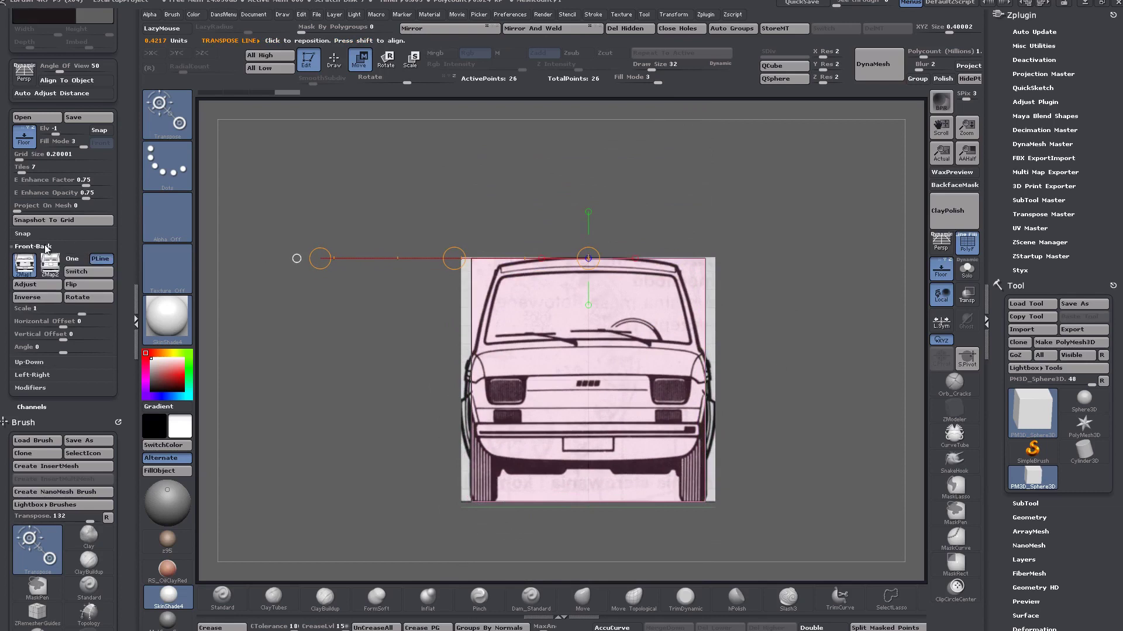
mouse_move(28, 265)
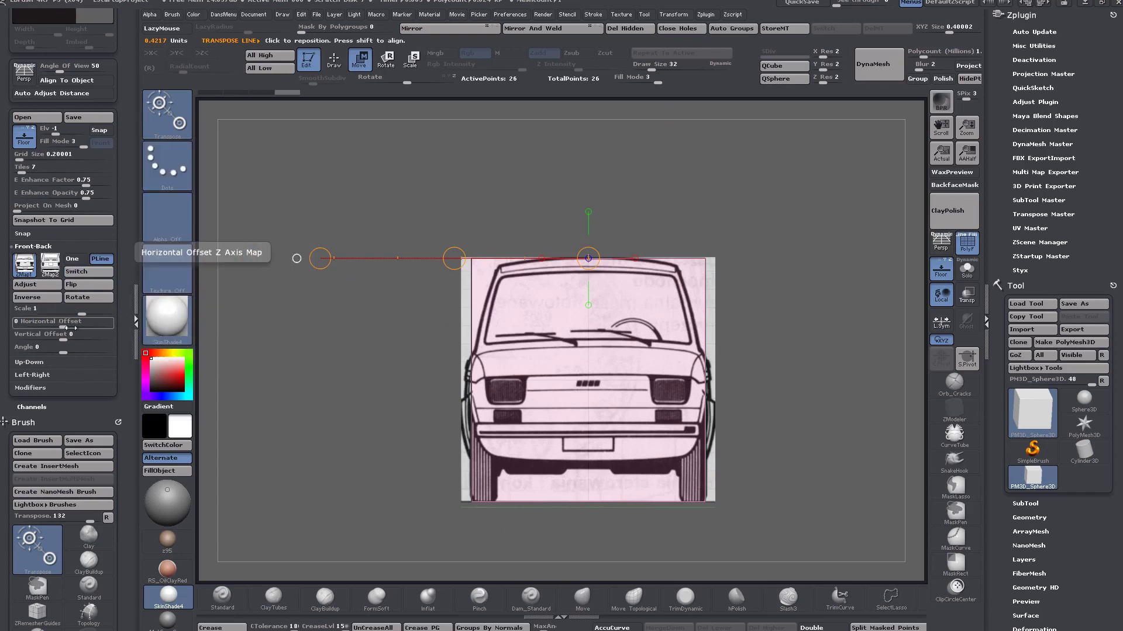
left_click_drag(81, 314, 80, 314)
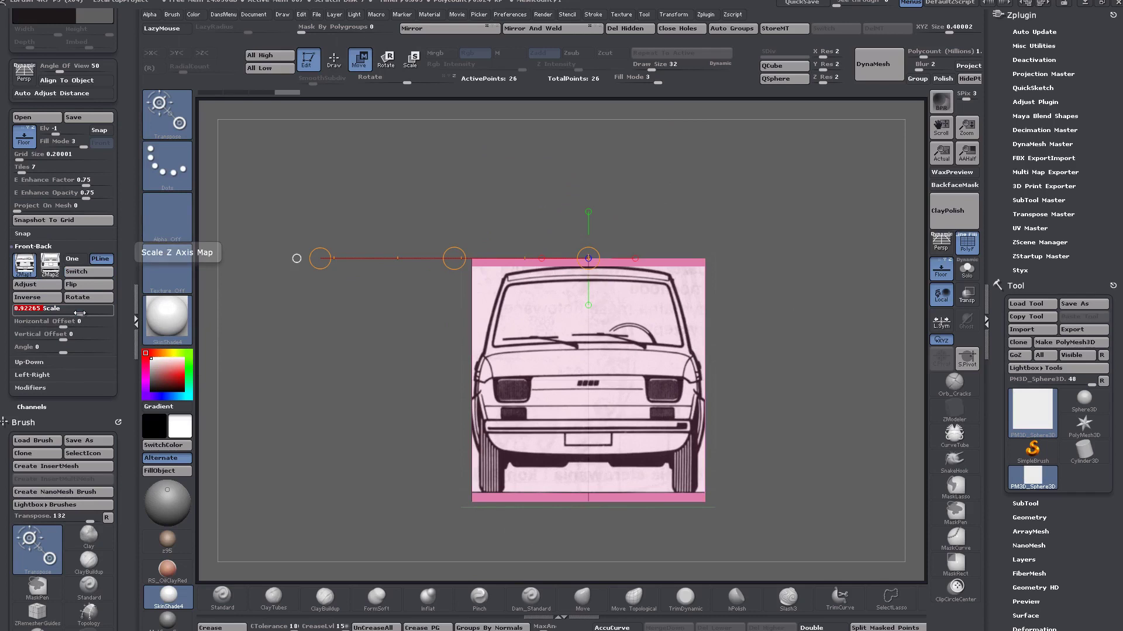
mouse_move(53, 264)
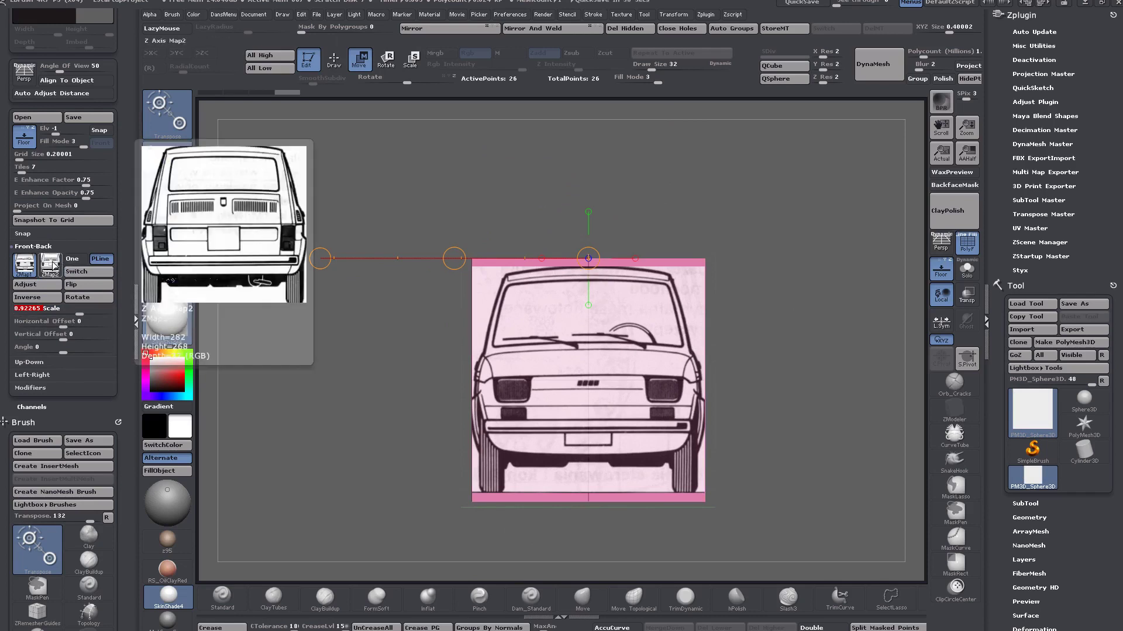
left_click(53, 265)
left_click(61, 310)
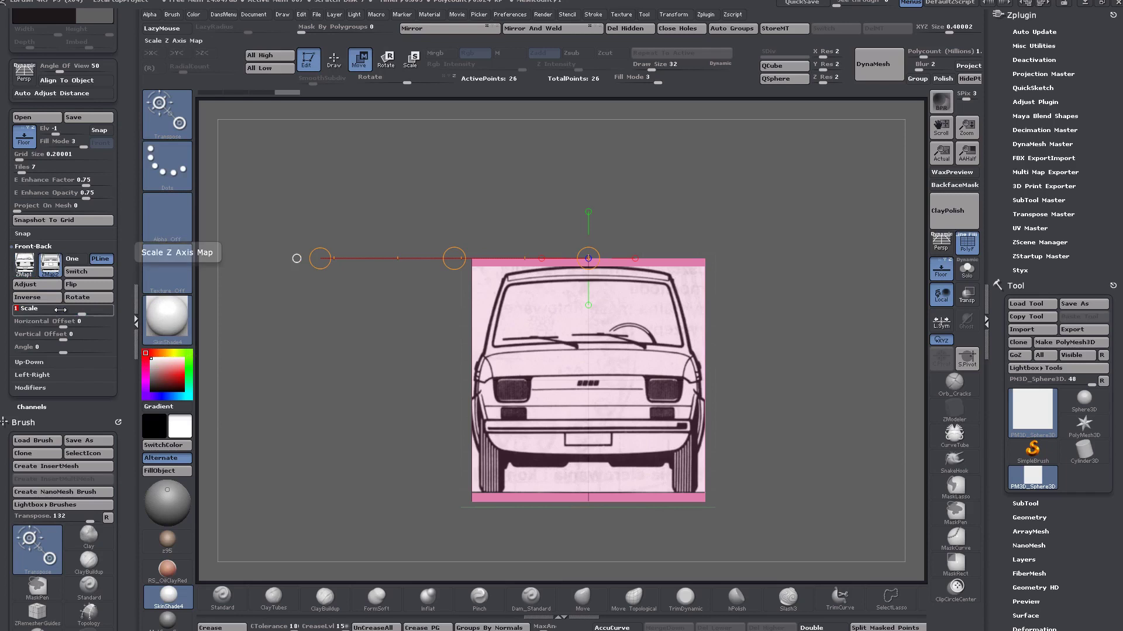
type("2265")
key("Return")
left_click_drag(416, 350, 579, 359)
left_click_drag(386, 360, 619, 352)
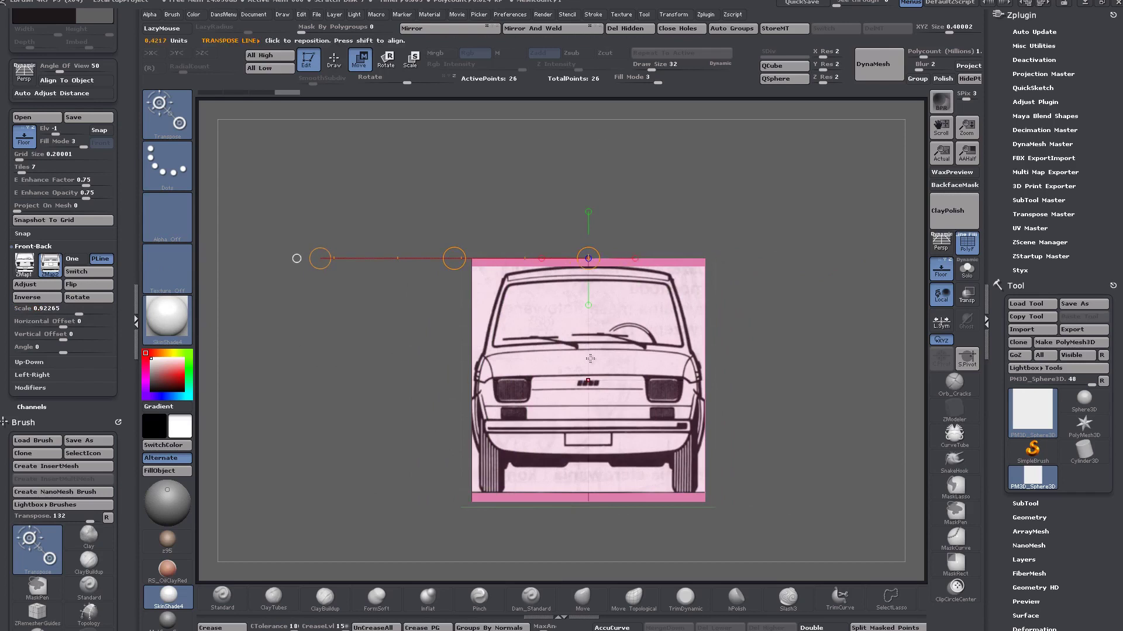
Step: Assign the Fiat 126p blueprint texture to Map1 of the Left-Right grid plane
left_click_drag(588, 380, 781, 393)
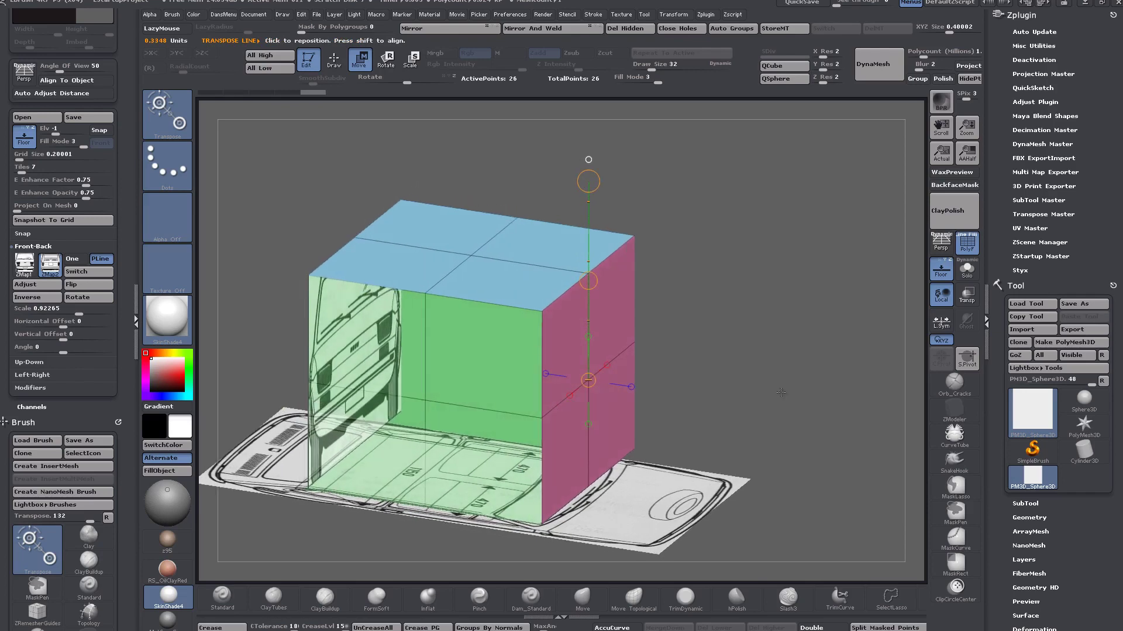
left_click_drag(739, 324, 732, 347)
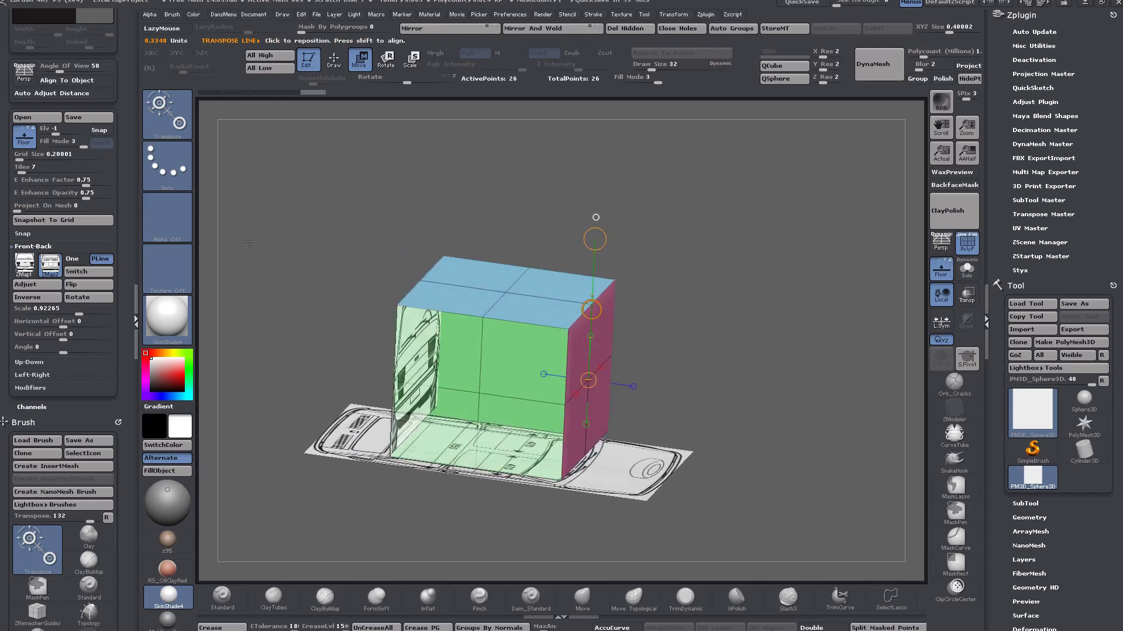
left_click(40, 248)
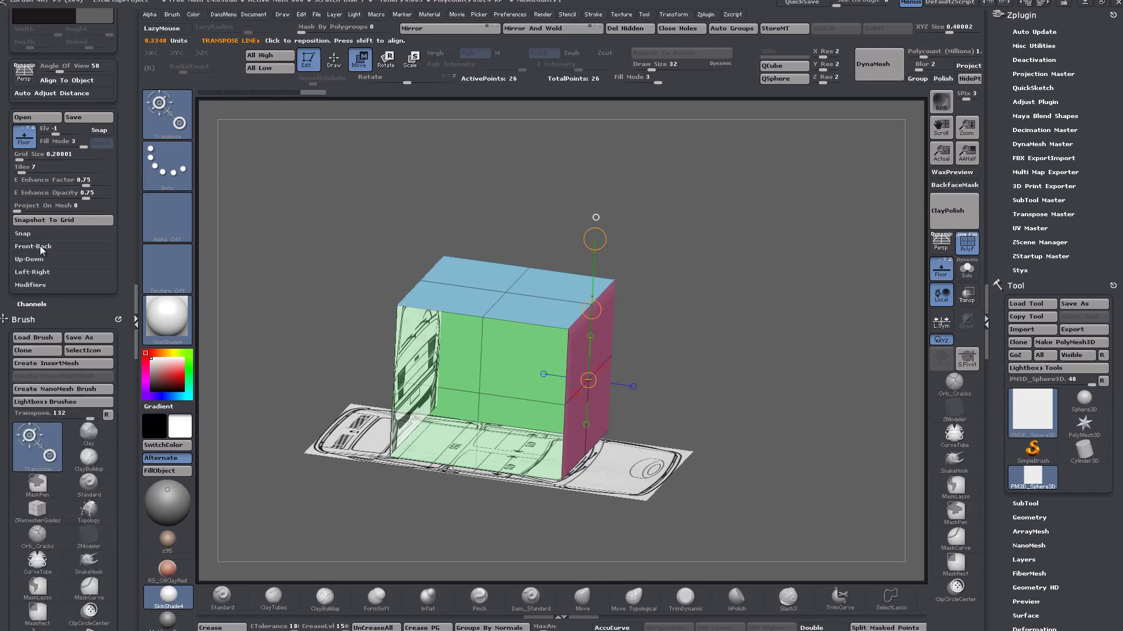
left_click(33, 271)
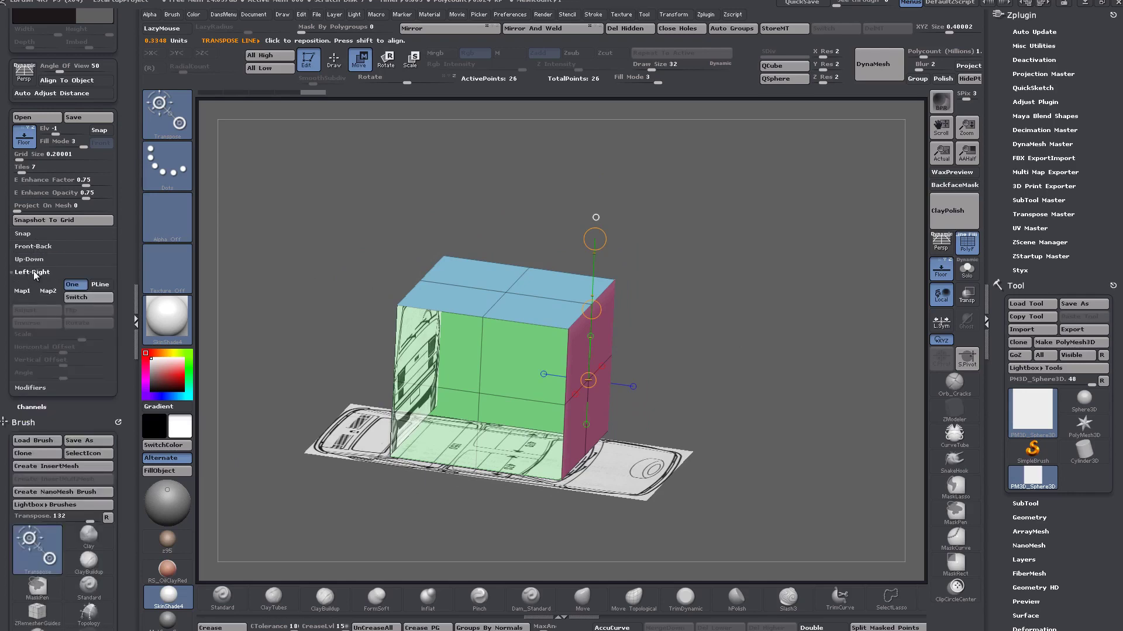
left_click(32, 289)
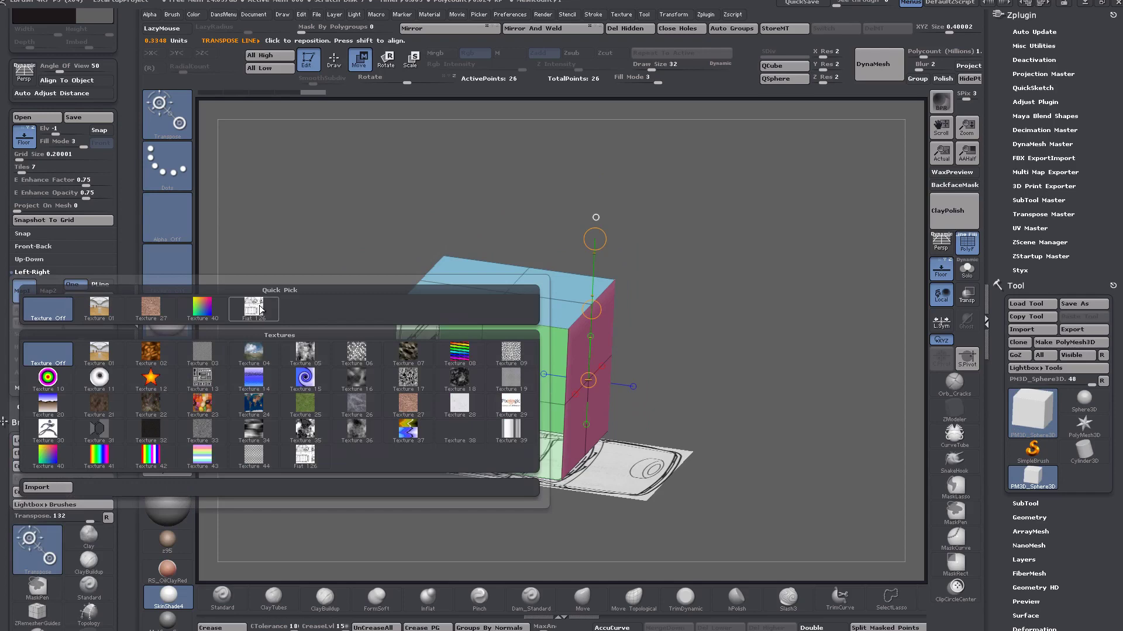
left_click(260, 310)
Step: Crop the Left-Right map to the blueprint's side view, with Crop Left 40, Top 13, Width 633 and Height 271
left_click(35, 310)
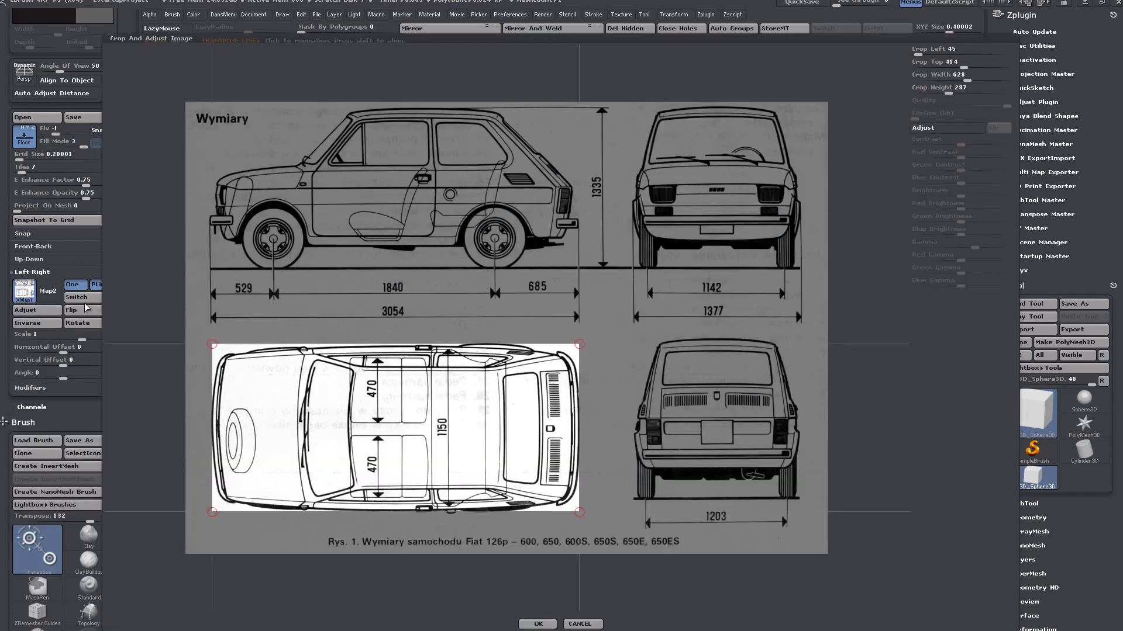
left_click_drag(579, 344, 580, 110)
left_click_drag(213, 510, 209, 269)
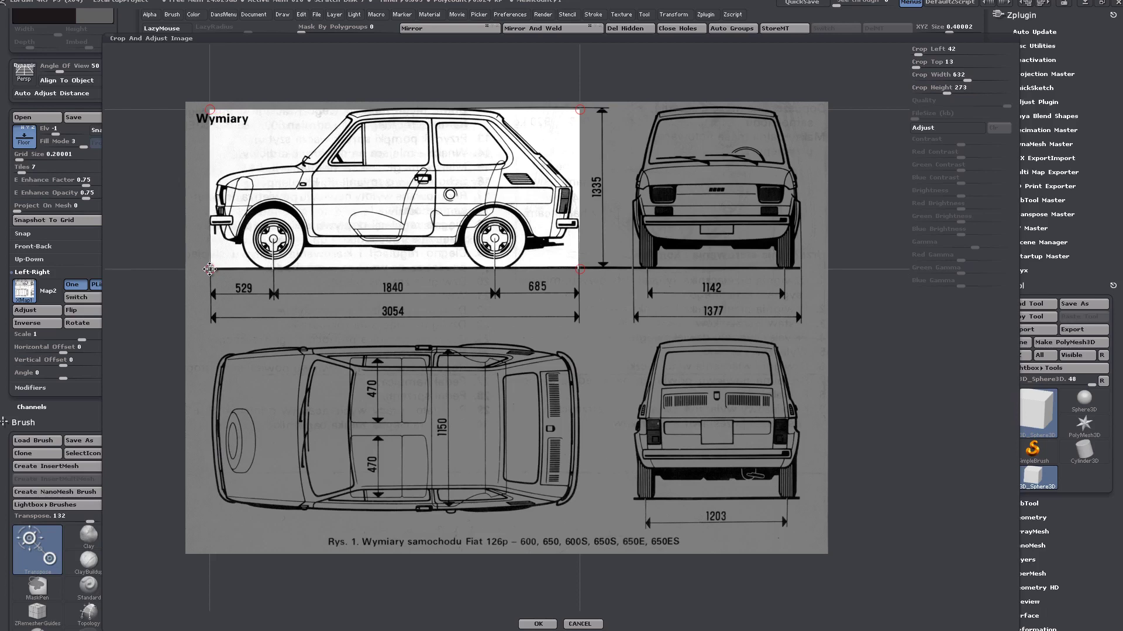
left_click_drag(209, 269, 208, 269)
left_click_drag(579, 268, 580, 269)
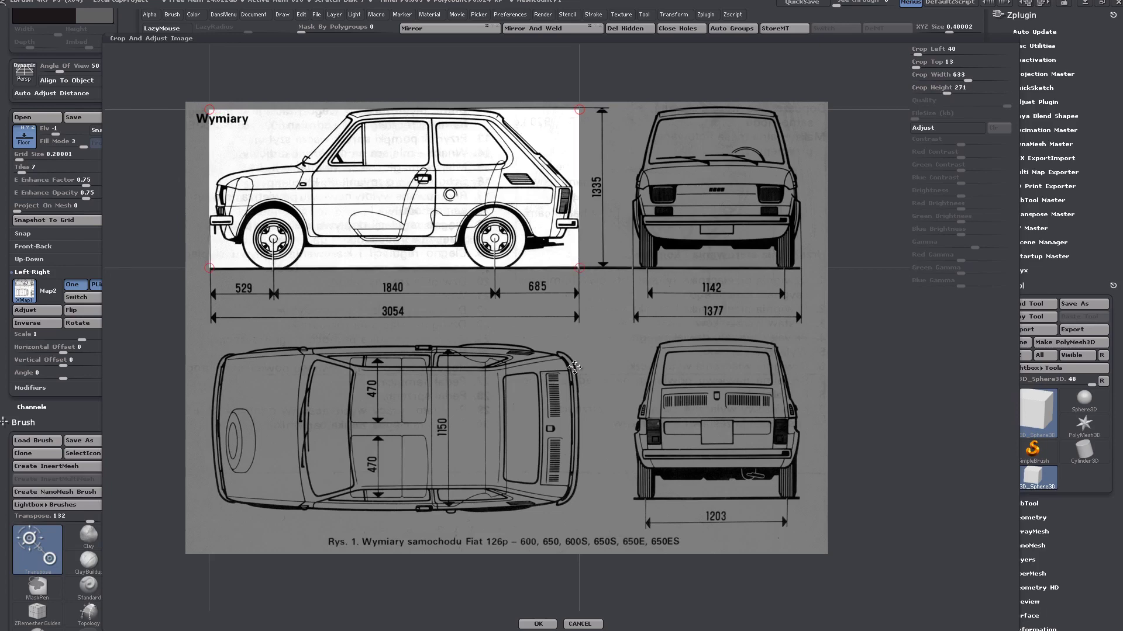
left_click(538, 624)
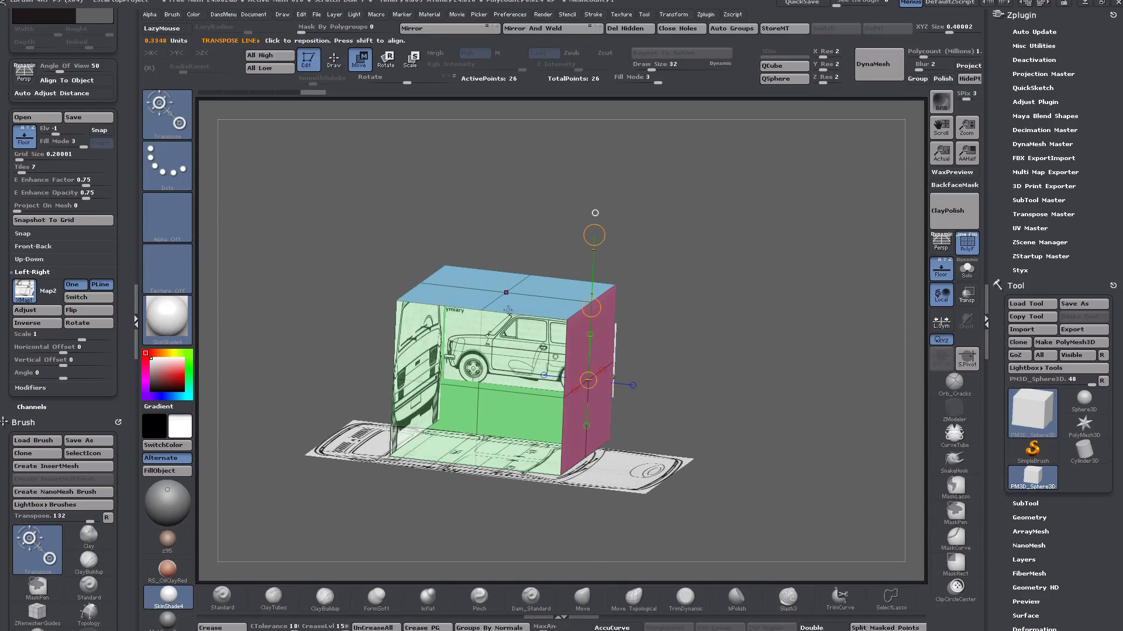
Step: Set the Left-Right map's scale to 2, flip it to match the car's direction, and check the alignment from above
left_click_drag(82, 338, 136, 338)
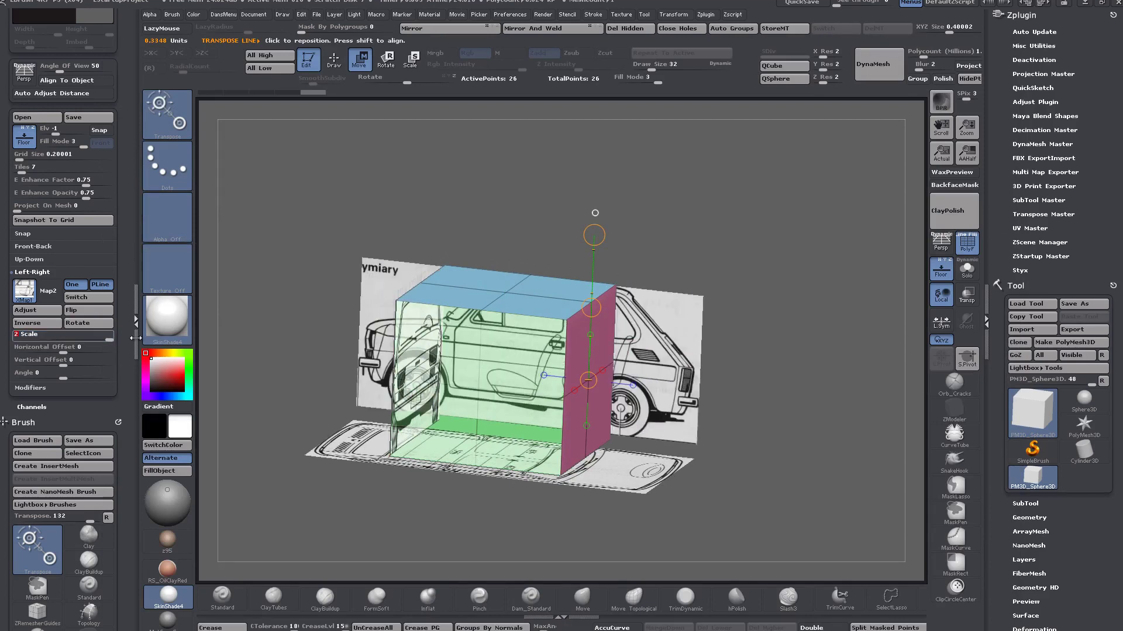
left_click(84, 312)
left_click_drag(797, 432, 804, 503)
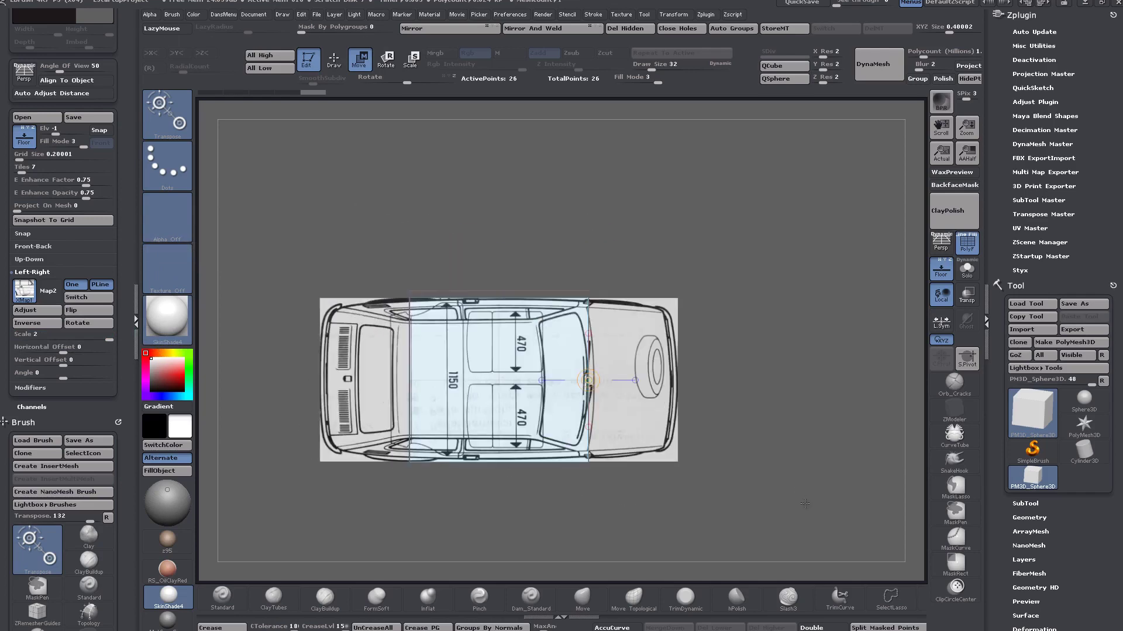
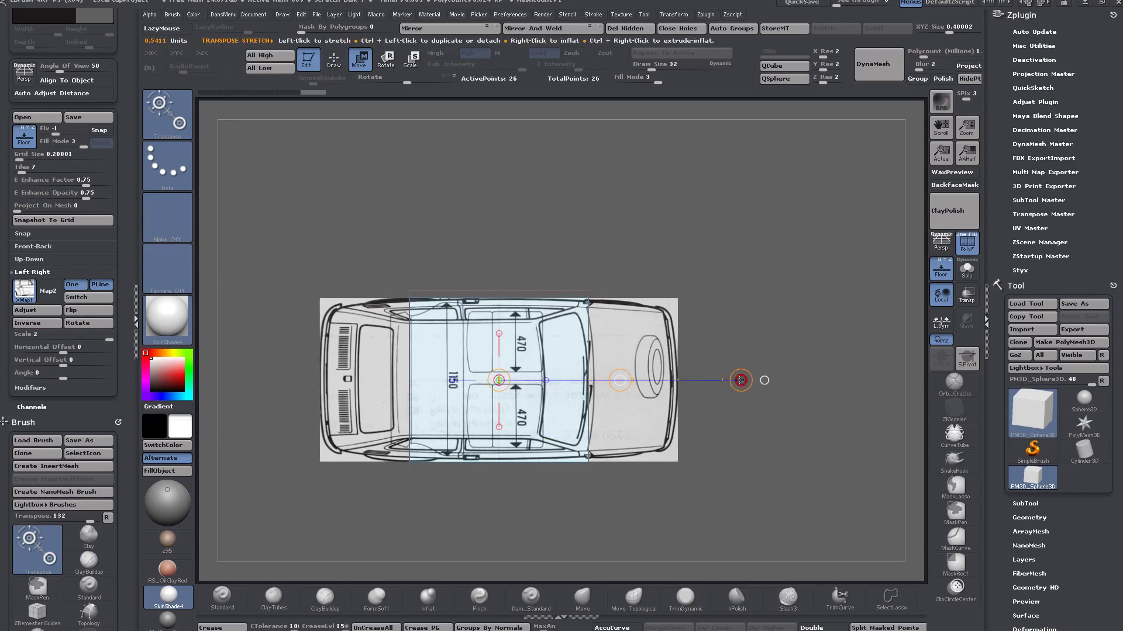
Step: Stretch the cube lengthwise to match the full car length of the top blueprint, and check it against the side view
left_click_drag(742, 380, 900, 367)
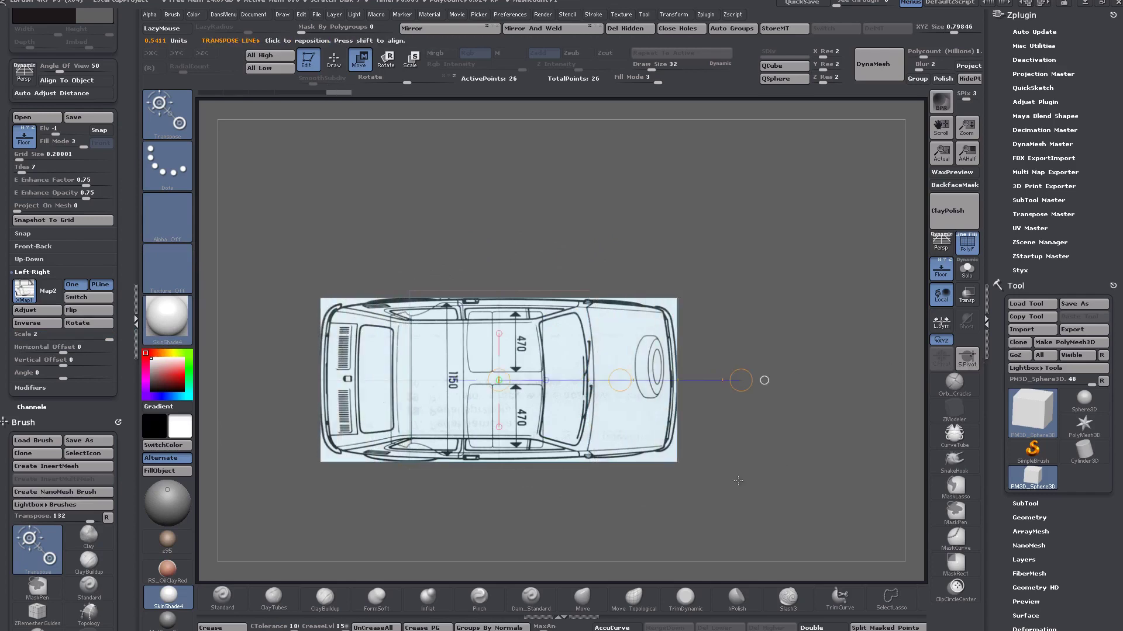
left_click_drag(738, 481, 719, 392)
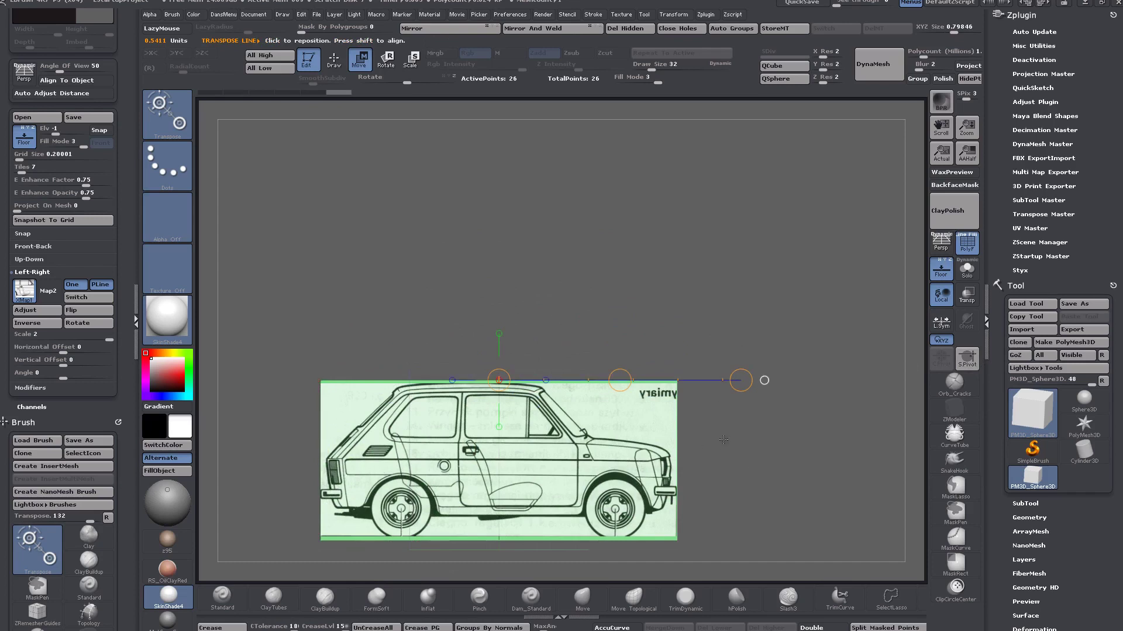
left_click_drag(711, 456, 681, 357)
mouse_move(649, 418)
left_mouse_down()
mouse_move(686, 418)
mouse_move(734, 460)
mouse_move(726, 409)
left_mouse_up()
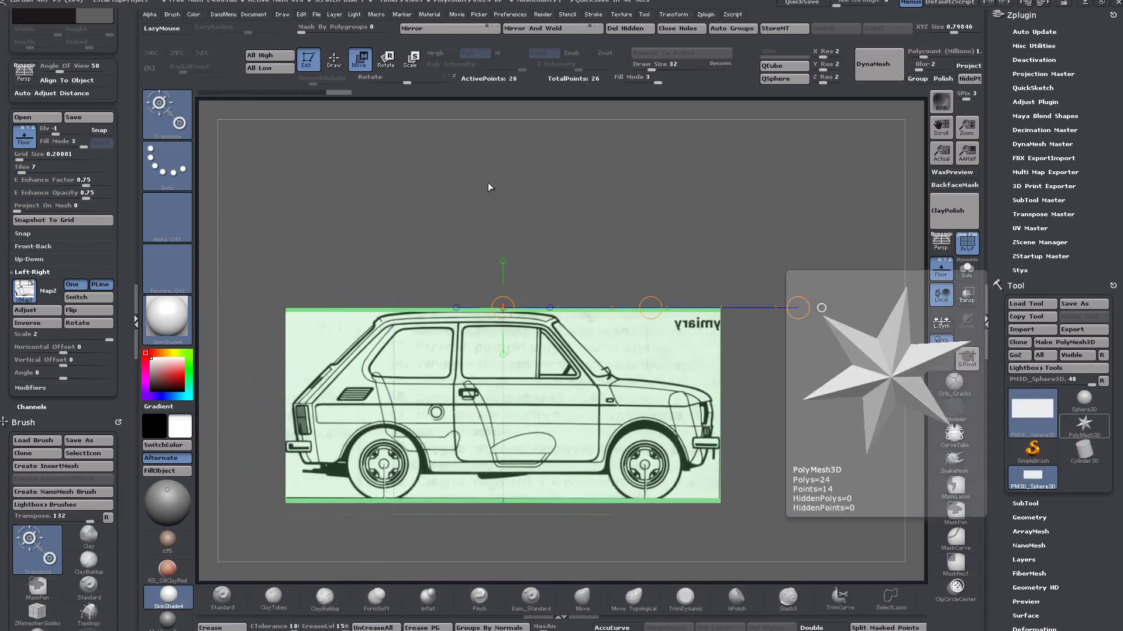
Step: Adjust the cube's height with the Move transpose line to match the side blueprint, and compare it with the front view
left_click_drag(490, 186, 577, 195)
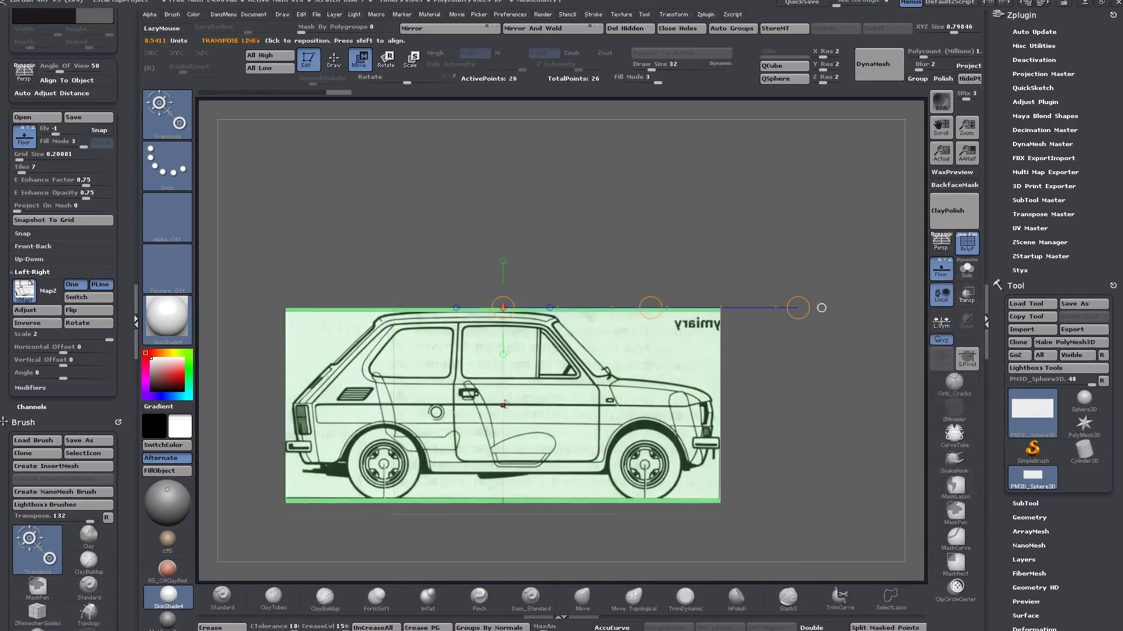
mouse_move(502, 404)
left_mouse_down()
mouse_move(502, 200)
mouse_move(502, 211)
left_mouse_up()
left_click_drag(756, 355, 581, 336)
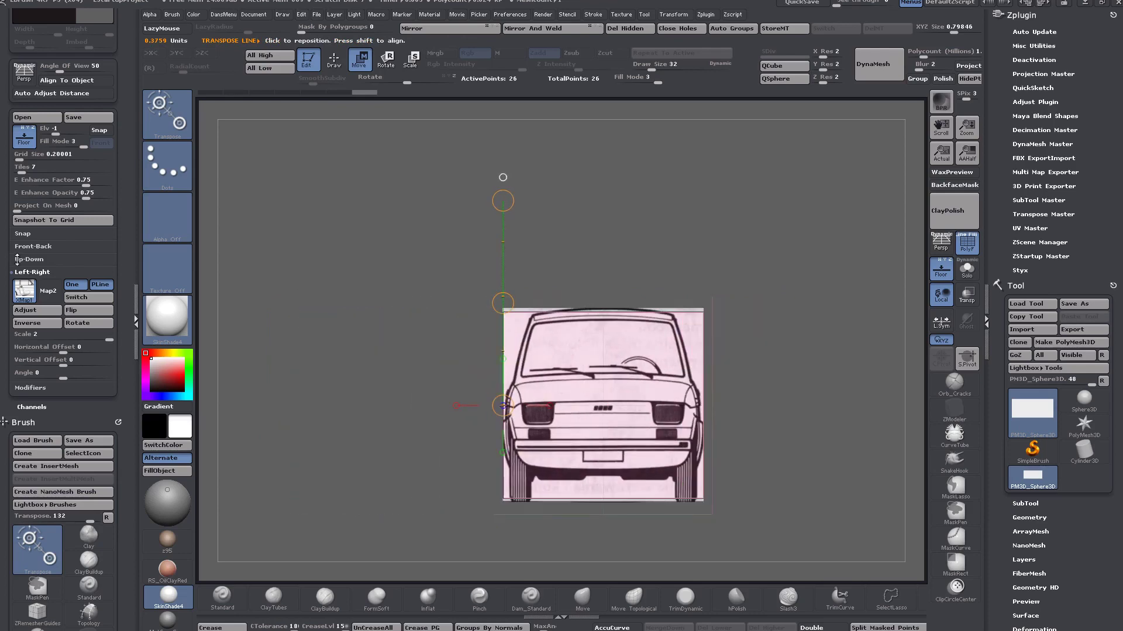
Step: Set the scale of both Front-Back maps to 0.90567 to fit the cube's height, and check the rear view
left_click(29, 246)
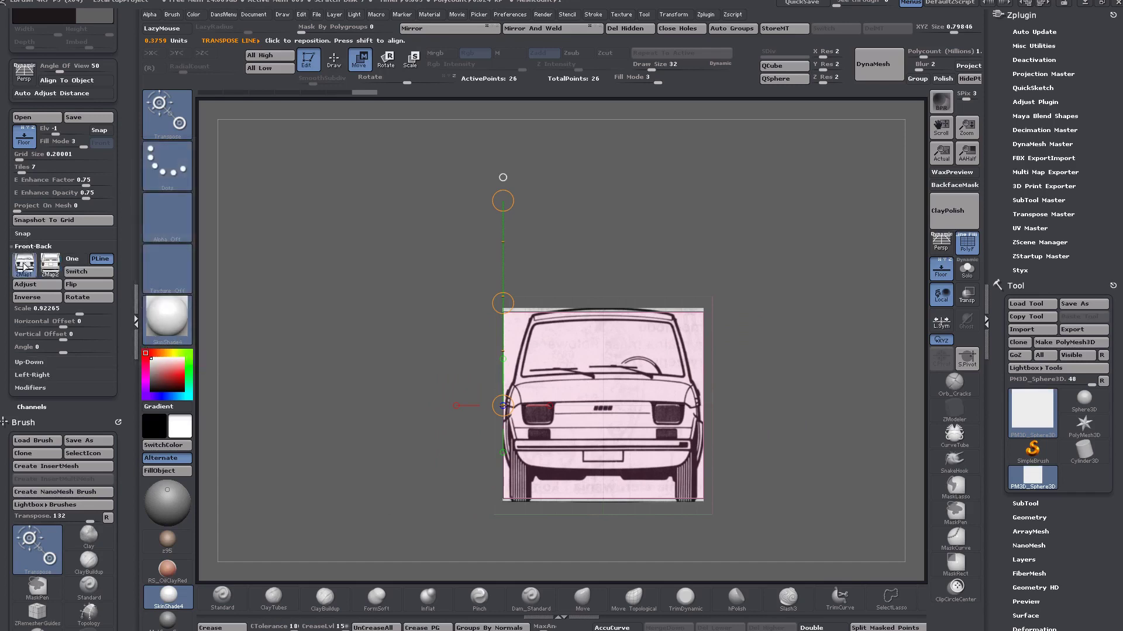
left_click(76, 313)
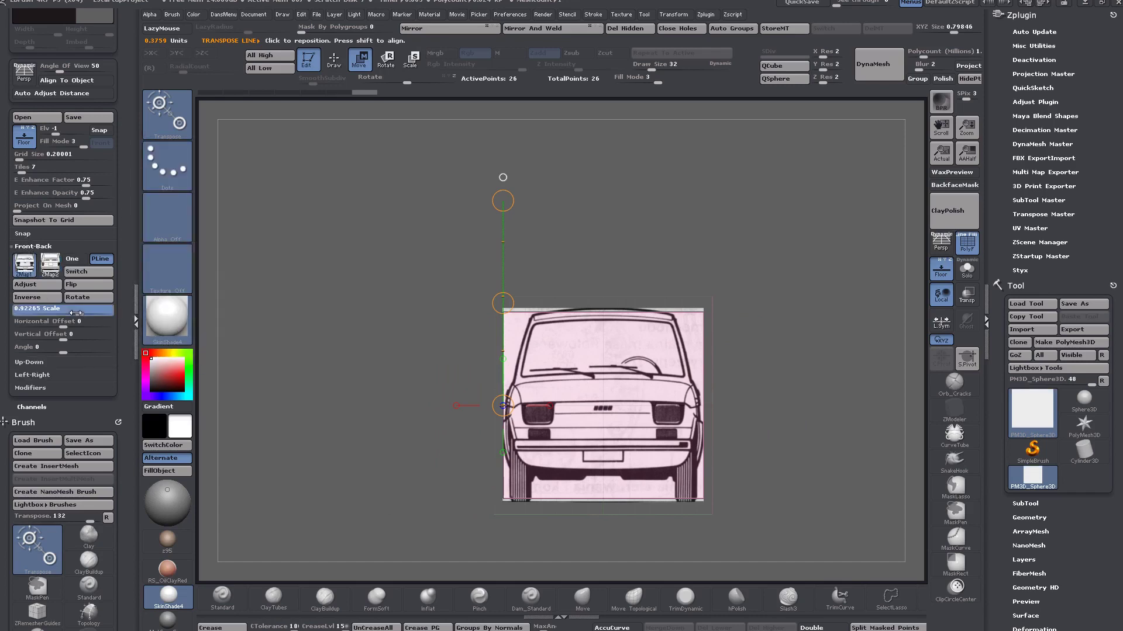
left_click_drag(76, 313, 79, 311)
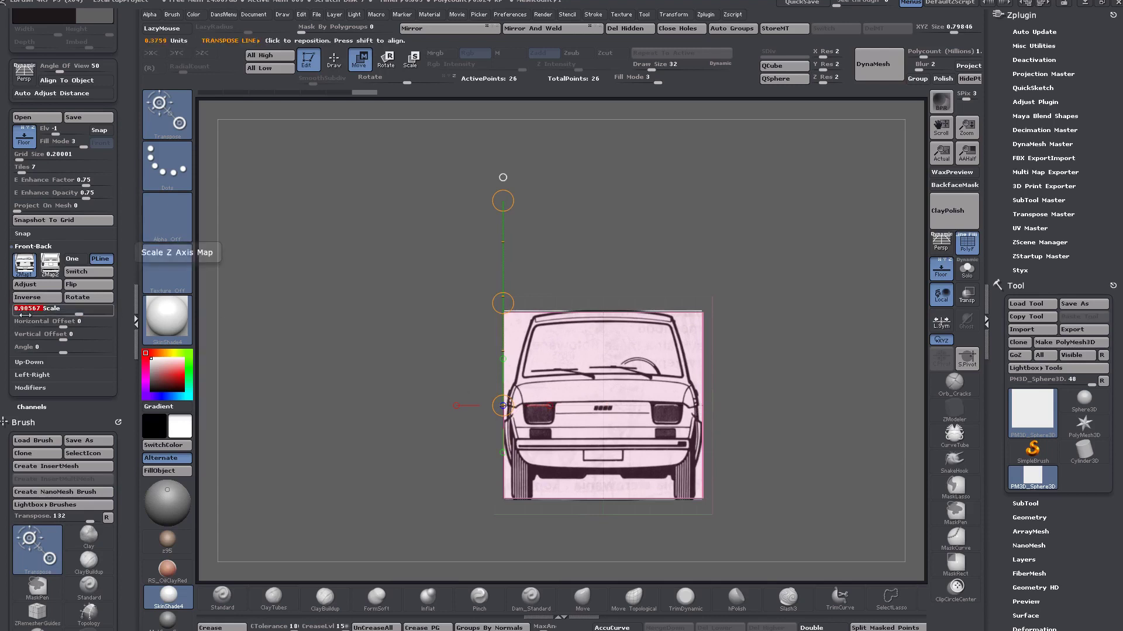
left_click(50, 266)
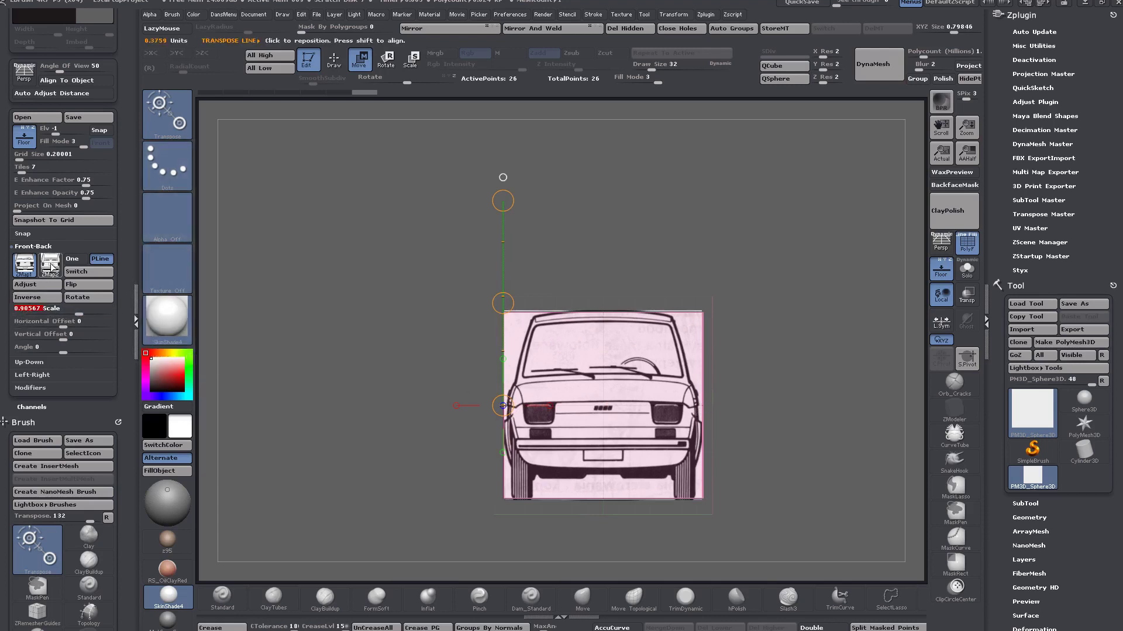
left_click(61, 310)
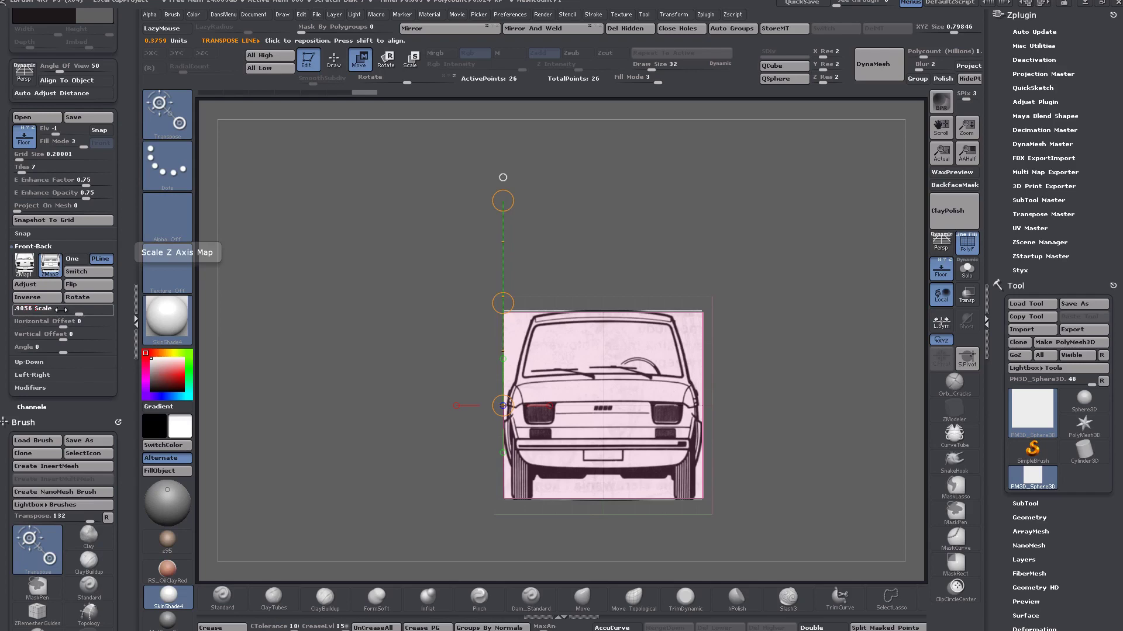
left_click(63, 309)
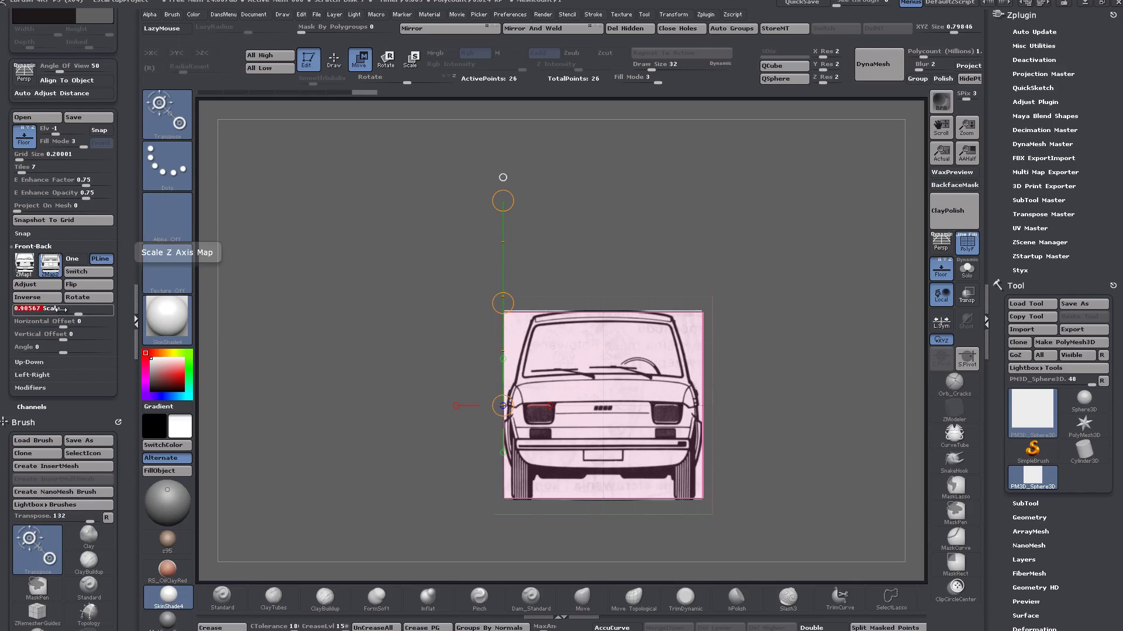
left_click_drag(263, 357, 436, 361)
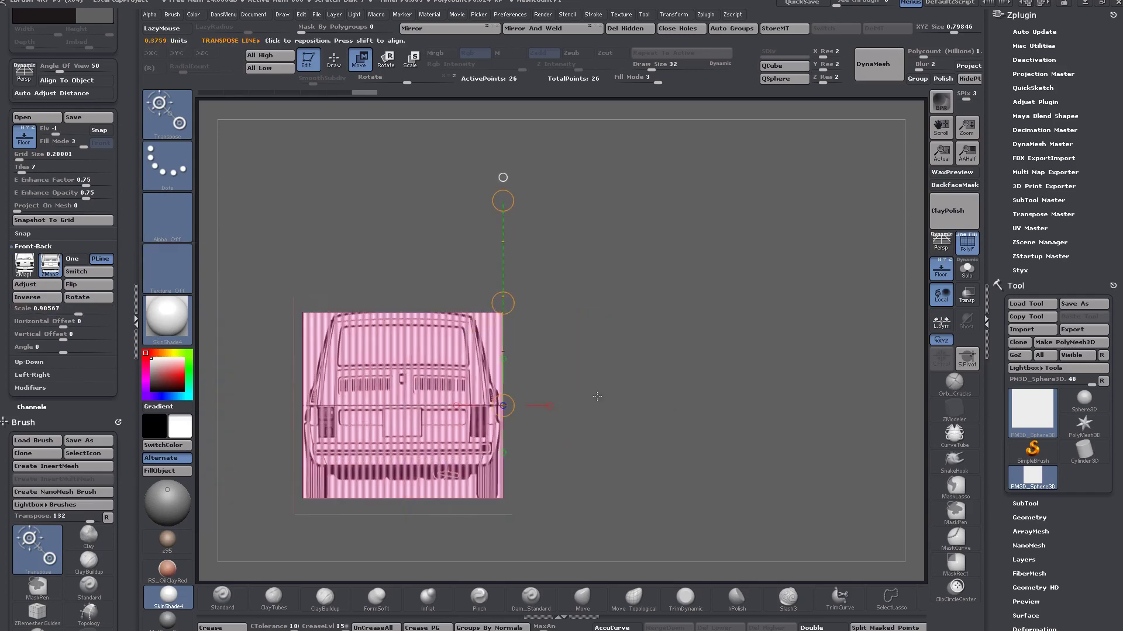
Step: Examine how the blueprints line up with the cube from the rear, top, front and side
left_click_drag(761, 403, 618, 416)
left_click_drag(847, 423, 714, 423)
mouse_move(745, 316)
left_mouse_down()
mouse_move(759, 451)
mouse_move(755, 329)
left_mouse_up()
left_click(500, 282)
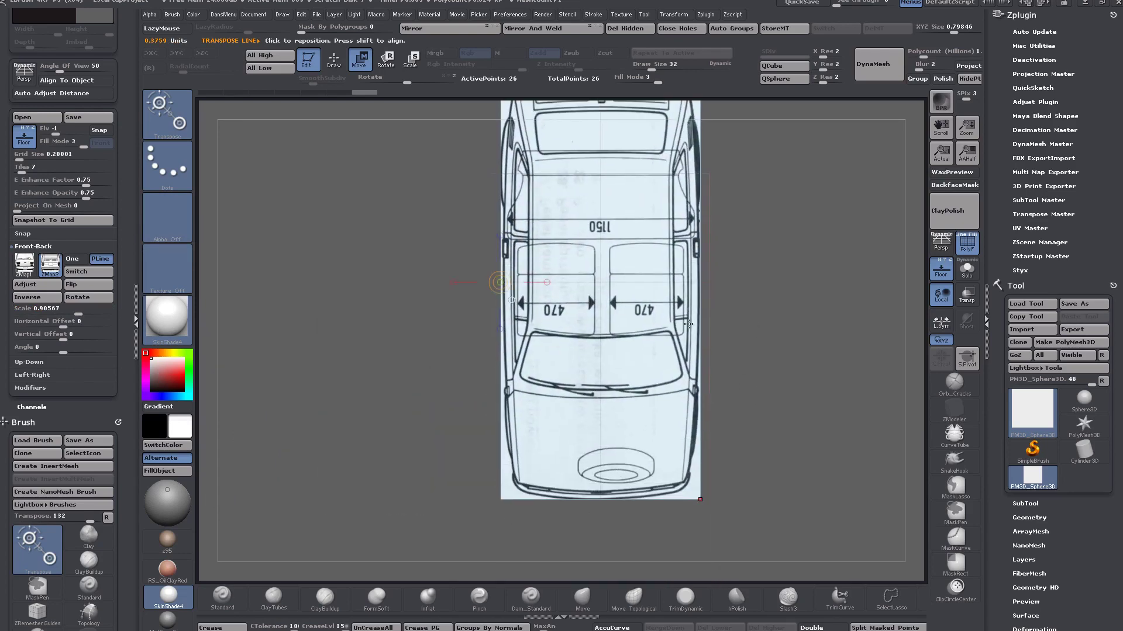
left_click_drag(752, 252, 758, 302, "alt")
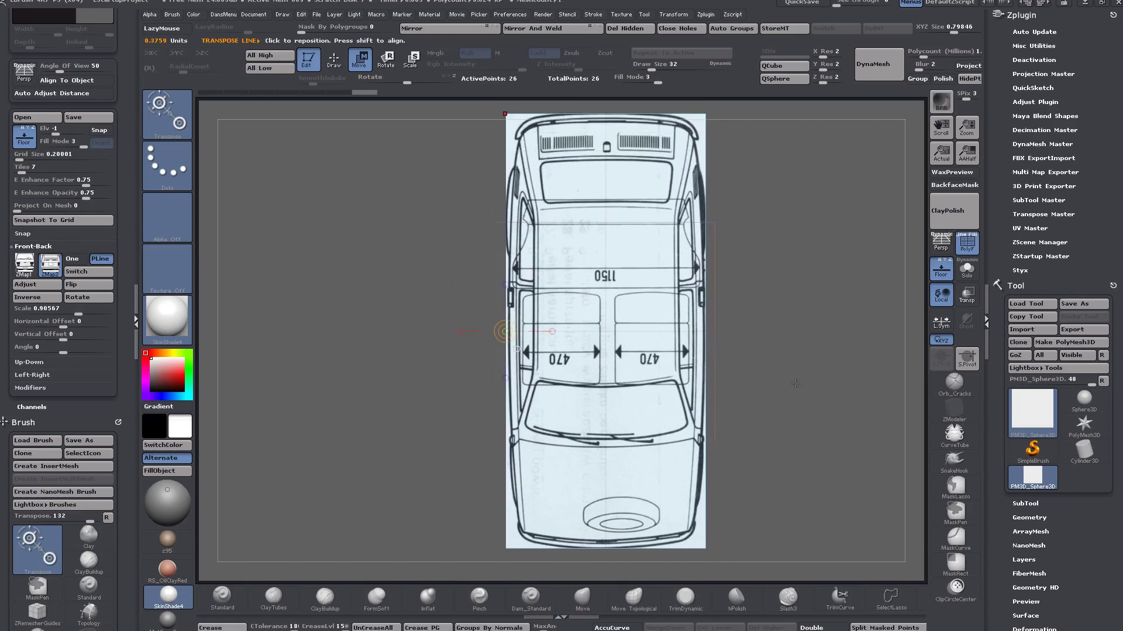
left_click_drag(797, 380, 797, 271, "shift")
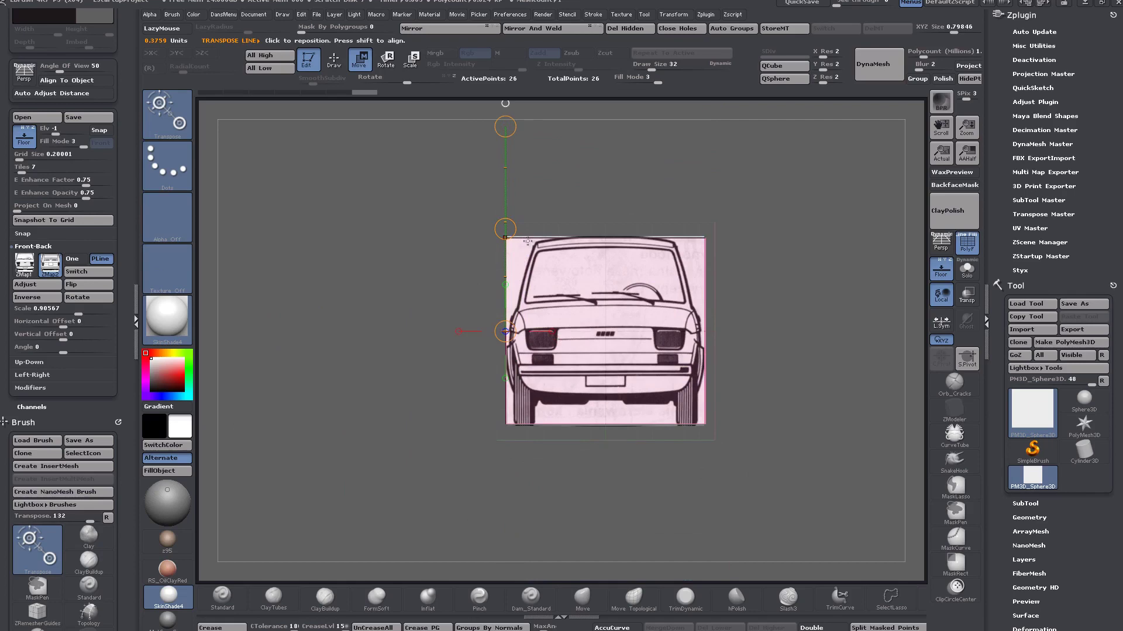
left_click_drag(767, 203, 782, 396, "shift")
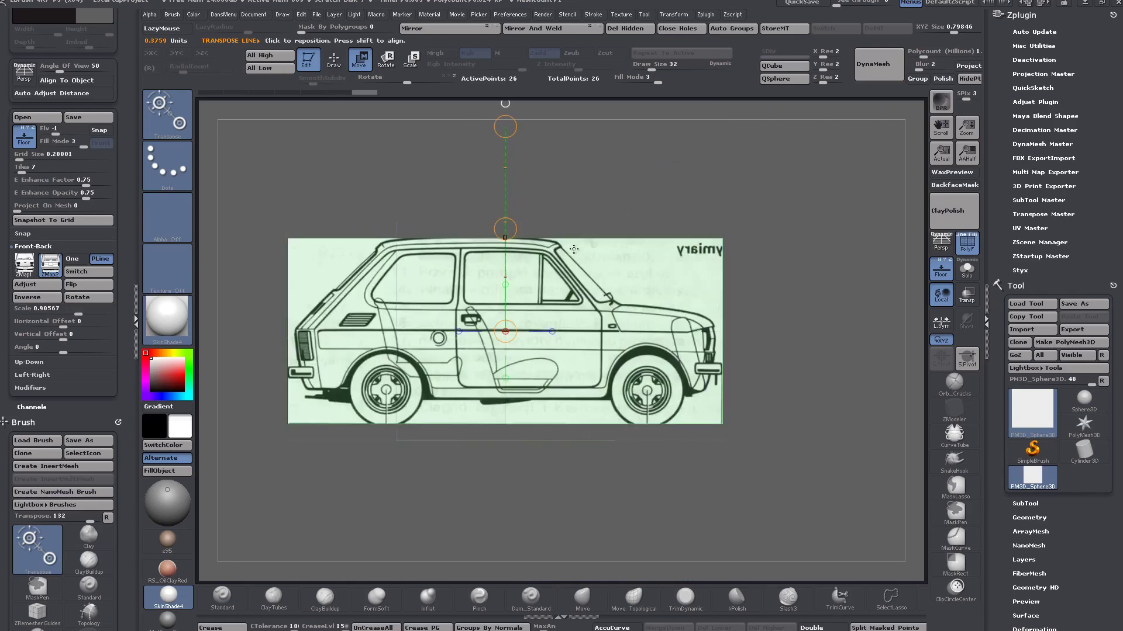
left_click_drag(880, 377, 768, 373)
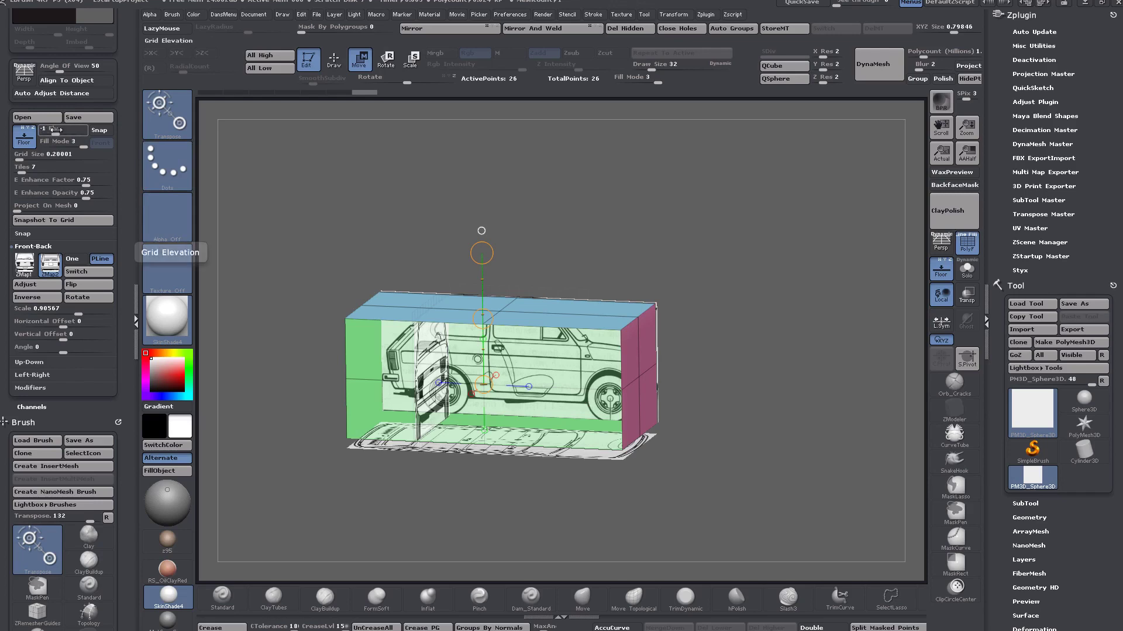
Step: Set the floor grid elevation to -2.5 to move the blueprint planes away from the cube, and inspect their placement
left_click_drag(860, 368, 698, 230)
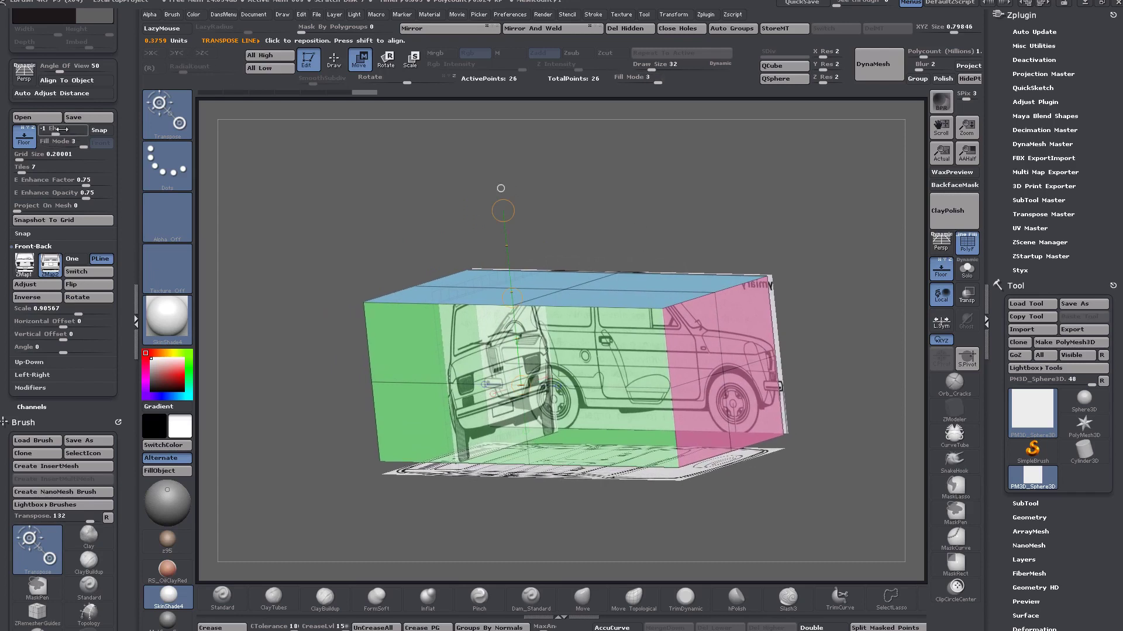
left_click(62, 130)
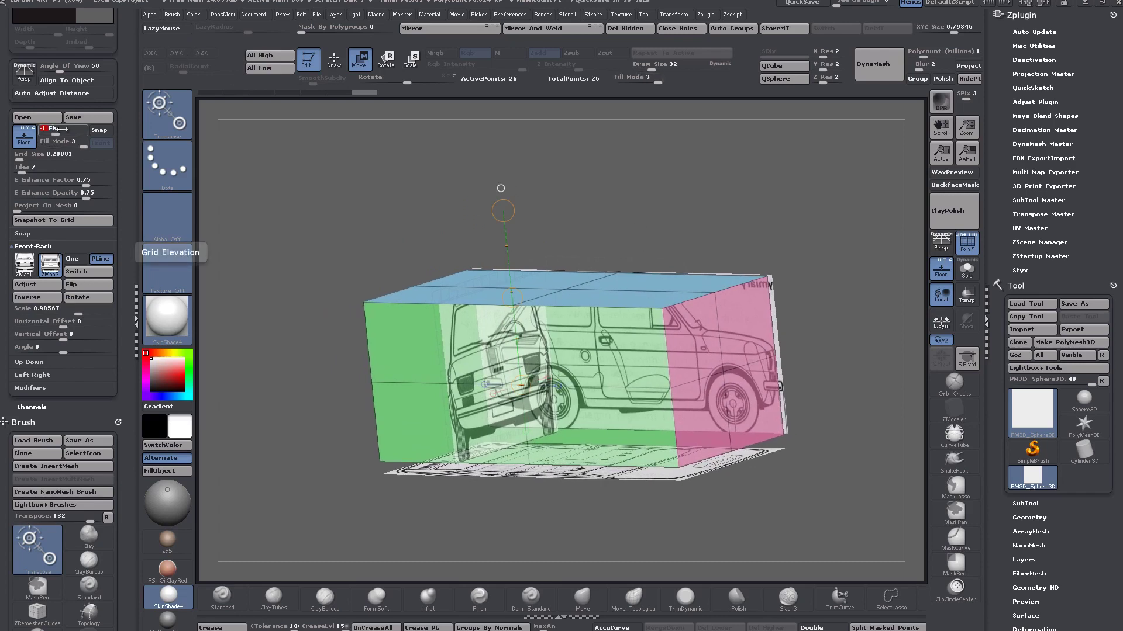
left_click_drag(58, 129, 61, 129)
key("Return")
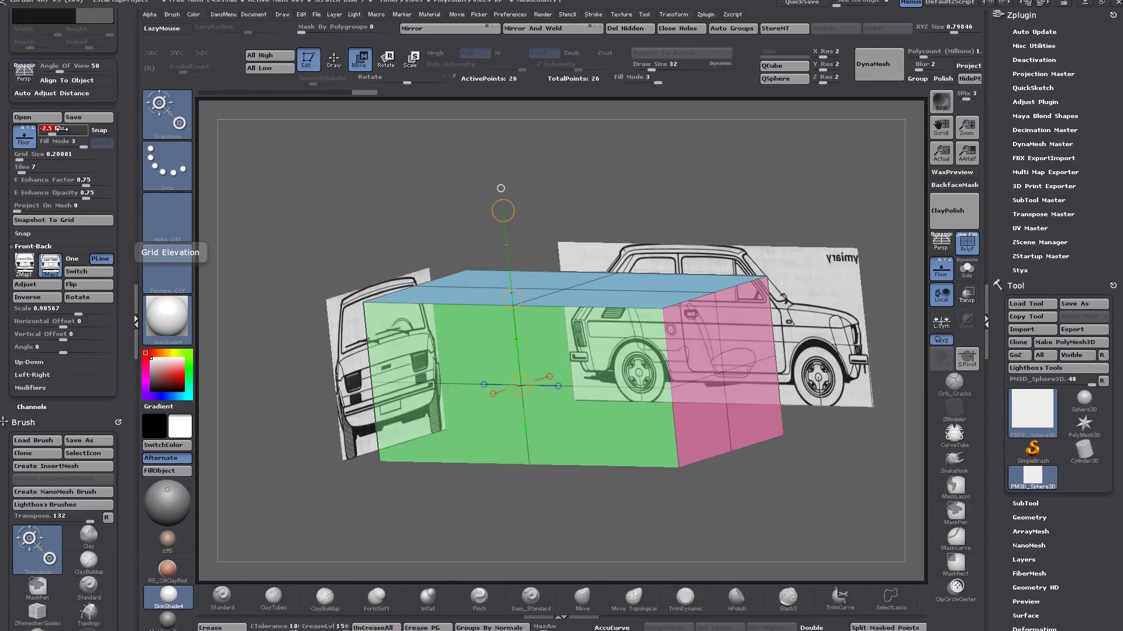
left_click(549, 376)
right_click_drag(715, 386, 722, 303, "ctrl")
left_click_drag(723, 303, 629, 329)
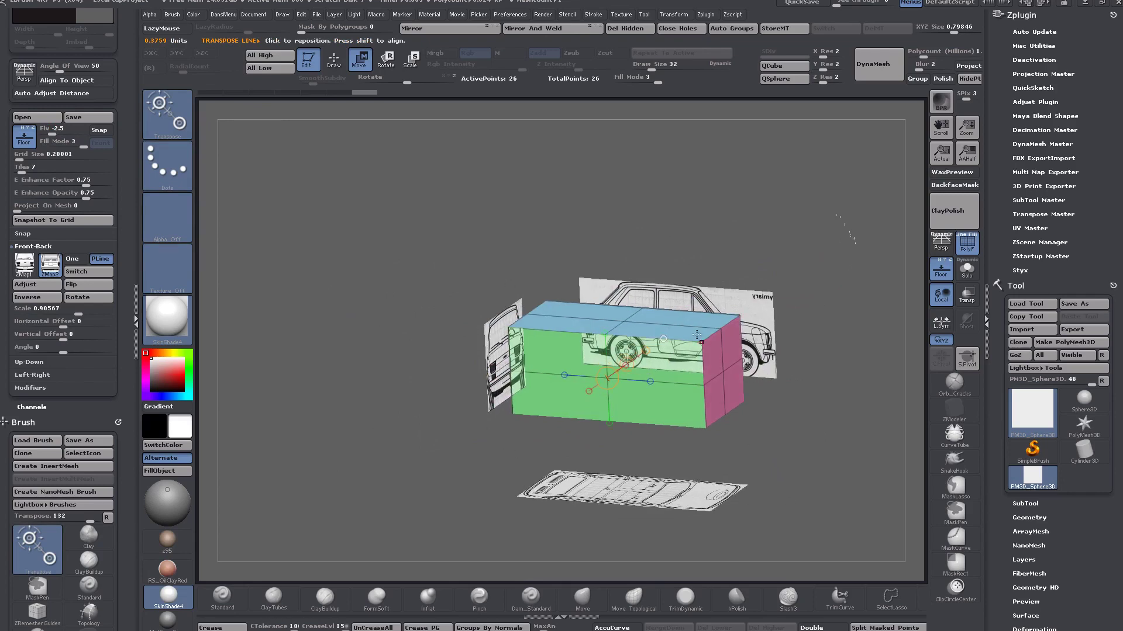
left_click_drag(697, 334, 798, 446)
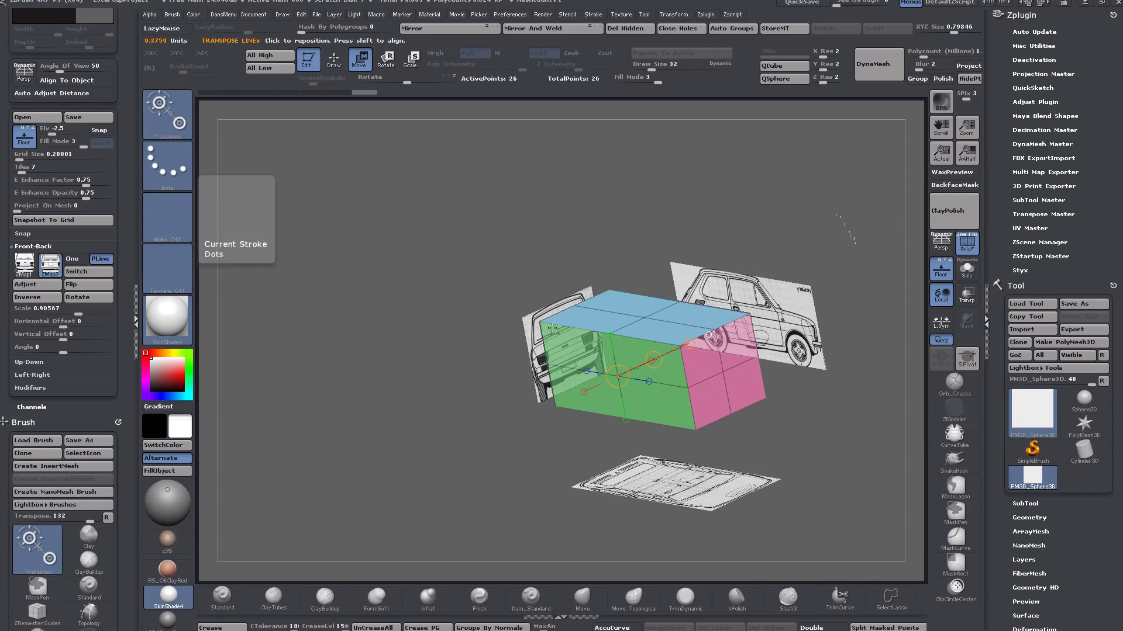
Step: Try the floor grid's Fill Mode at 0 and 1, and return it to 3
left_click_drag(490, 425, 762, 264)
left_click_drag(793, 228, 853, 270, "alt")
left_click_drag(664, 79, 617, 82)
mouse_move(638, 189)
left_mouse_down()
mouse_move(651, 183)
mouse_move(640, 182)
left_mouse_up()
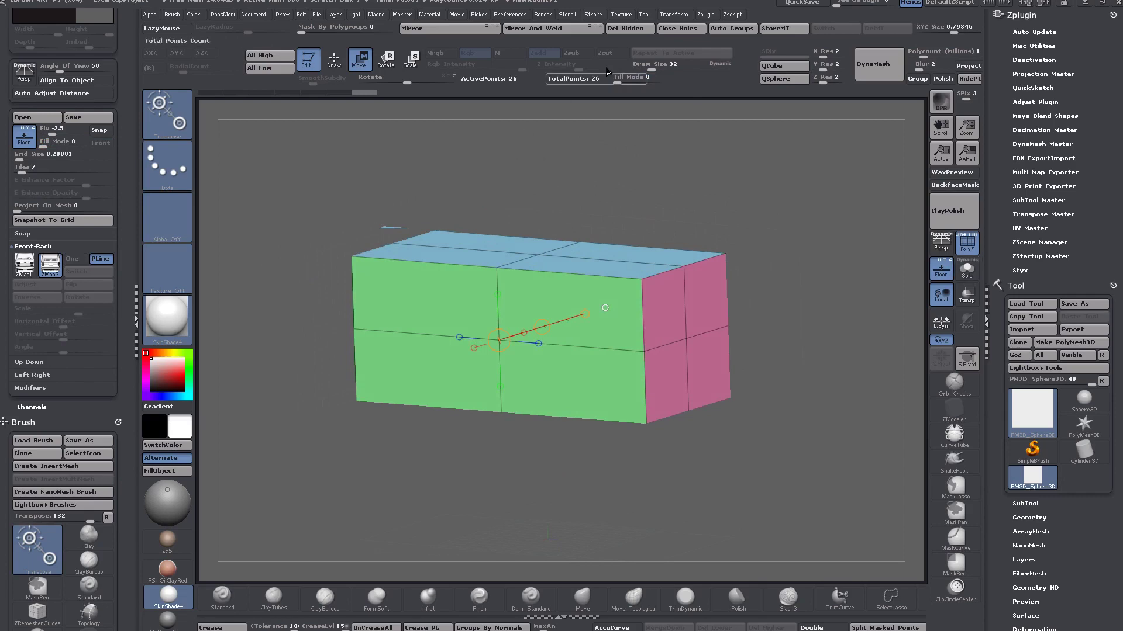
left_click_drag(619, 80, 672, 79)
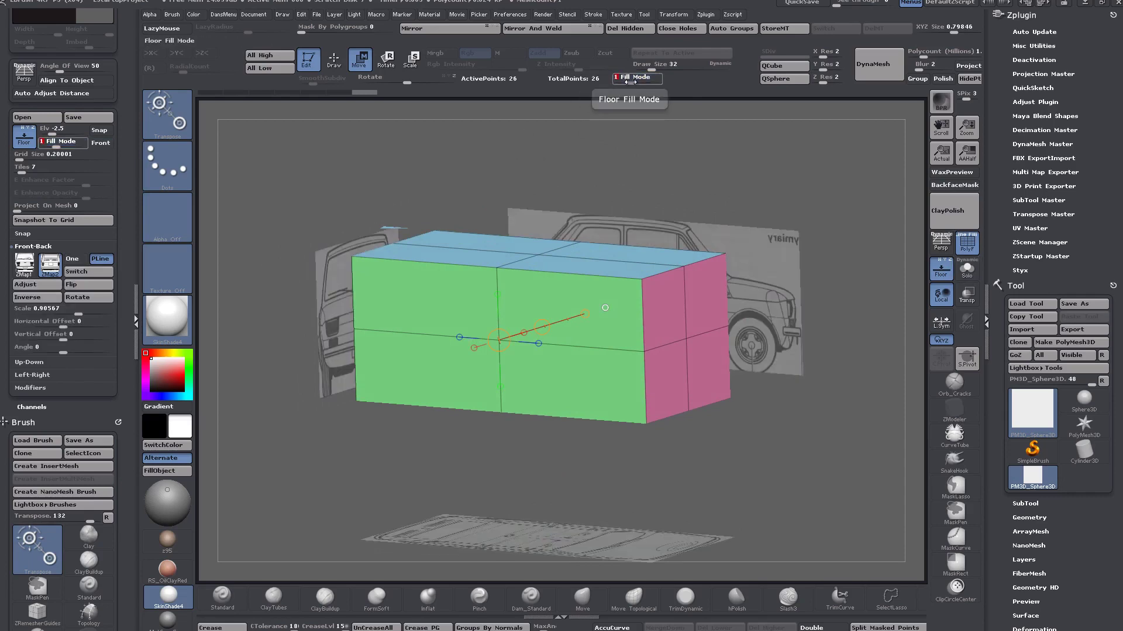
left_click_drag(639, 167, 650, 170)
Step: Set the grid's Edge Enhance Factor to 0.86089 and Edge Enhance Opacity to 0.12905, and check the blueprint through the cube from the side
right_click_drag(590, 294, 437, 229, "ctrl")
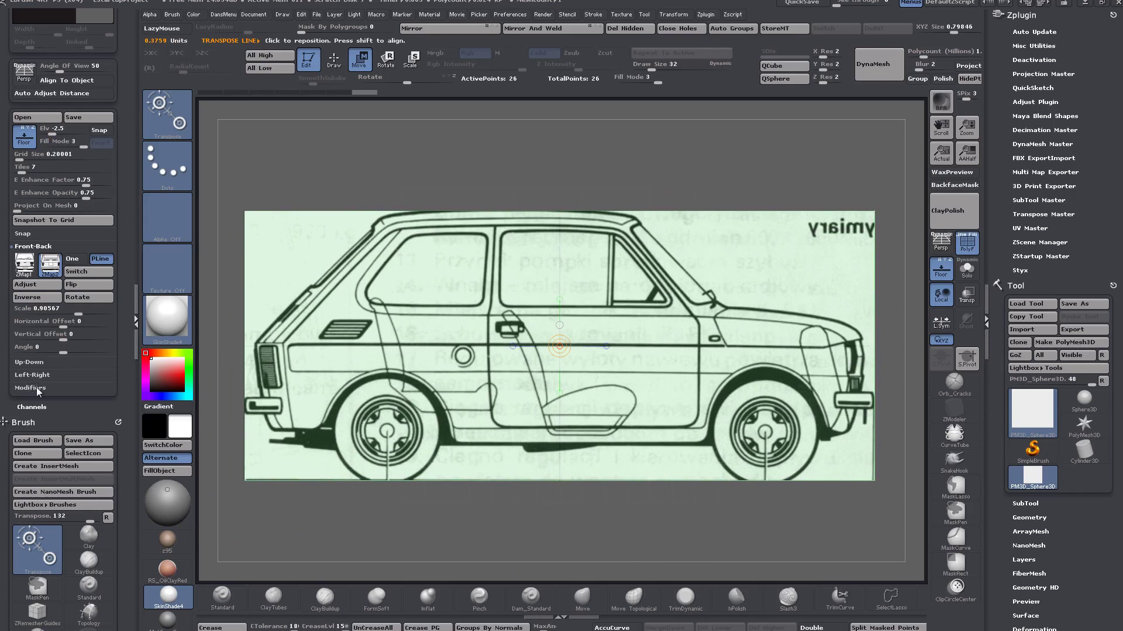
left_click(10, 386)
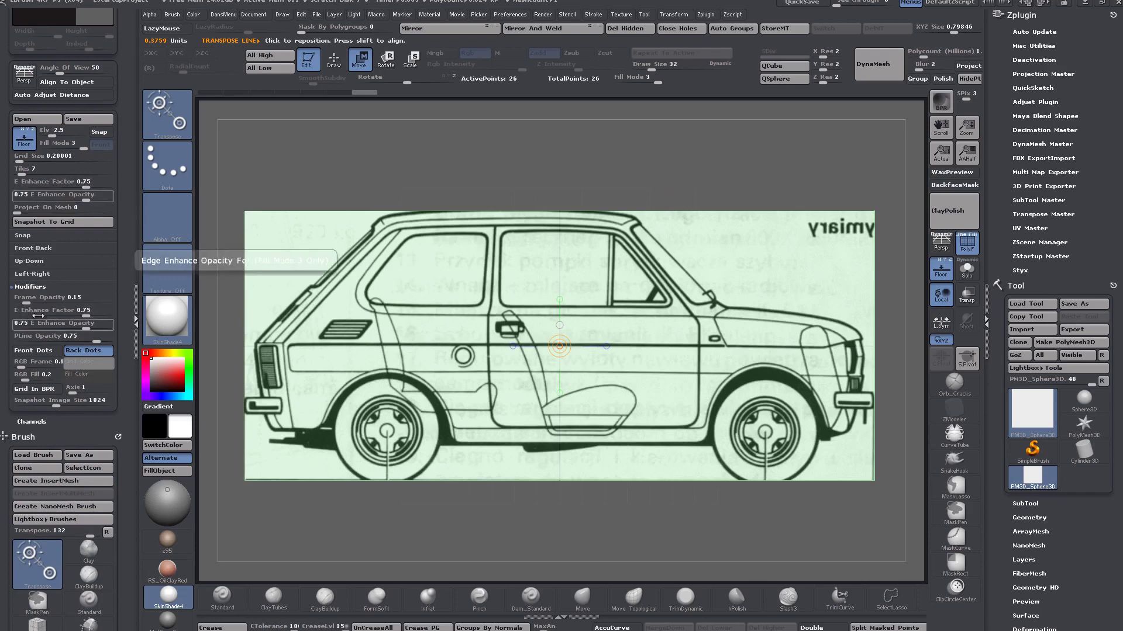
left_click_drag(84, 315, 28, 330)
right_click_drag(660, 266, 674, 225, "ctrl")
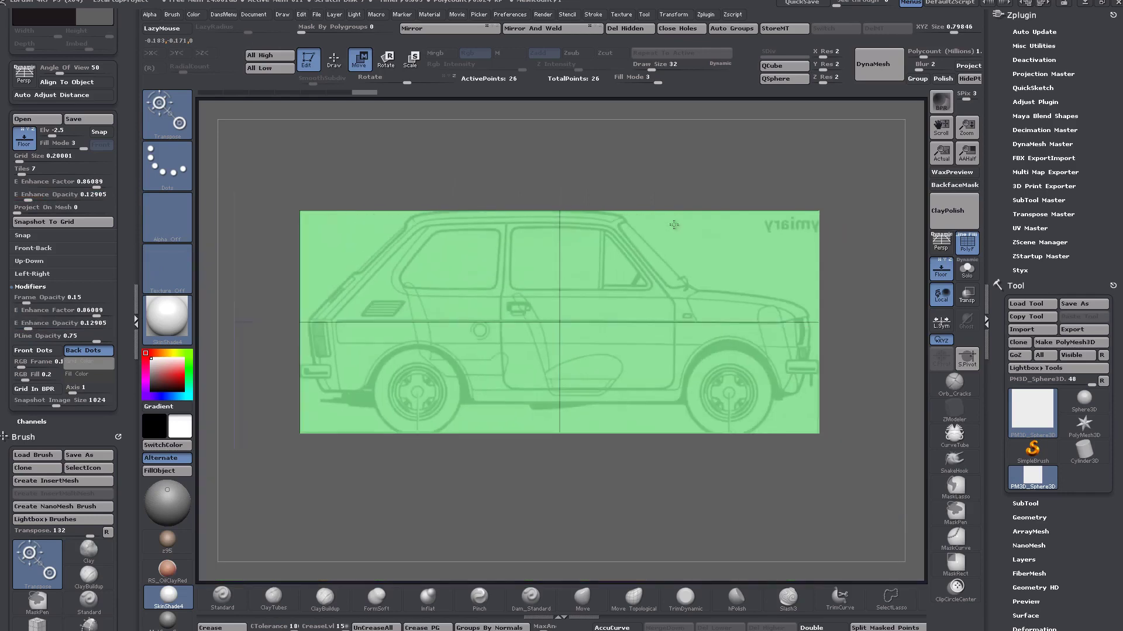
scroll(707, 338, "up", 3)
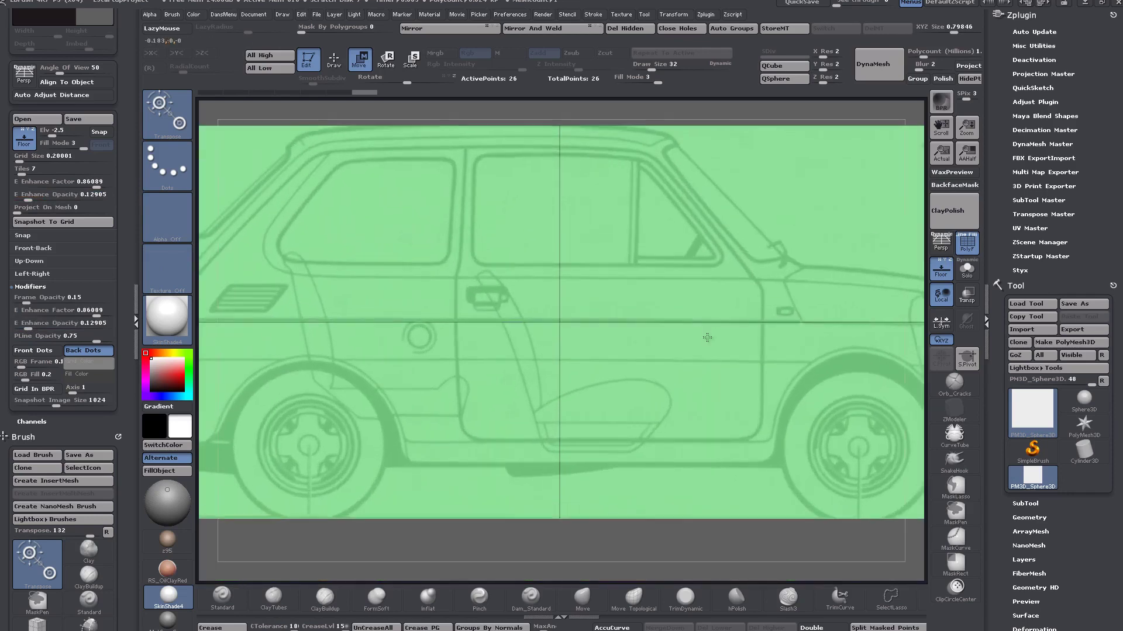
scroll(707, 338, "down", 3)
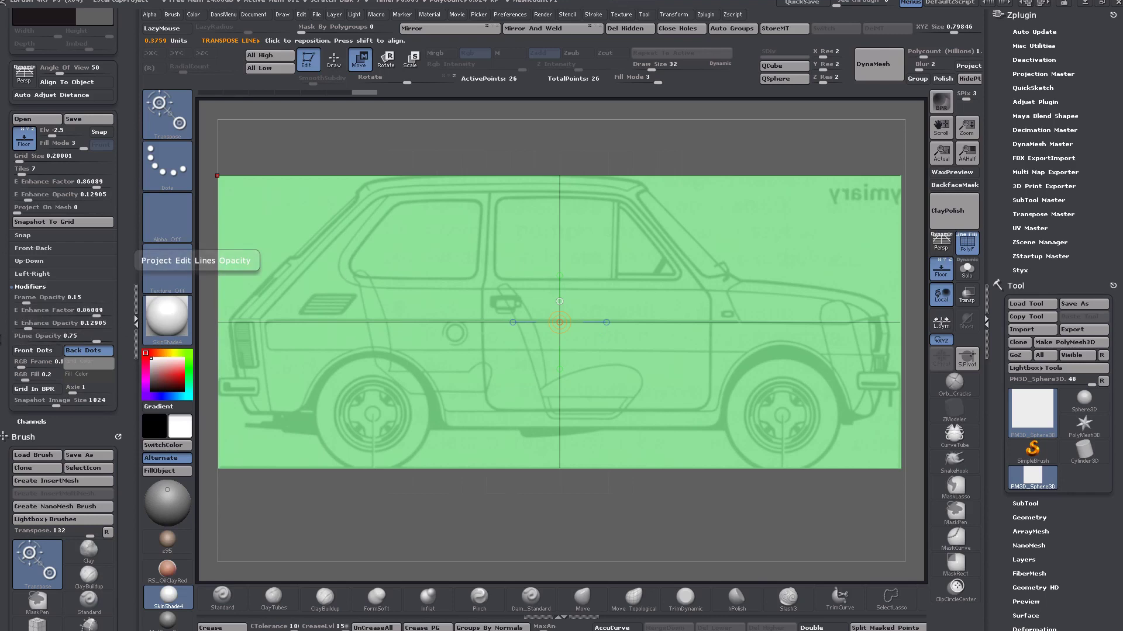
Step: Reopen the Front-Back map settings and frame the whole side view of the cube
mouse_move(125, 235)
left_mouse_down()
mouse_move(122, 309)
mouse_move(58, 311)
left_mouse_up()
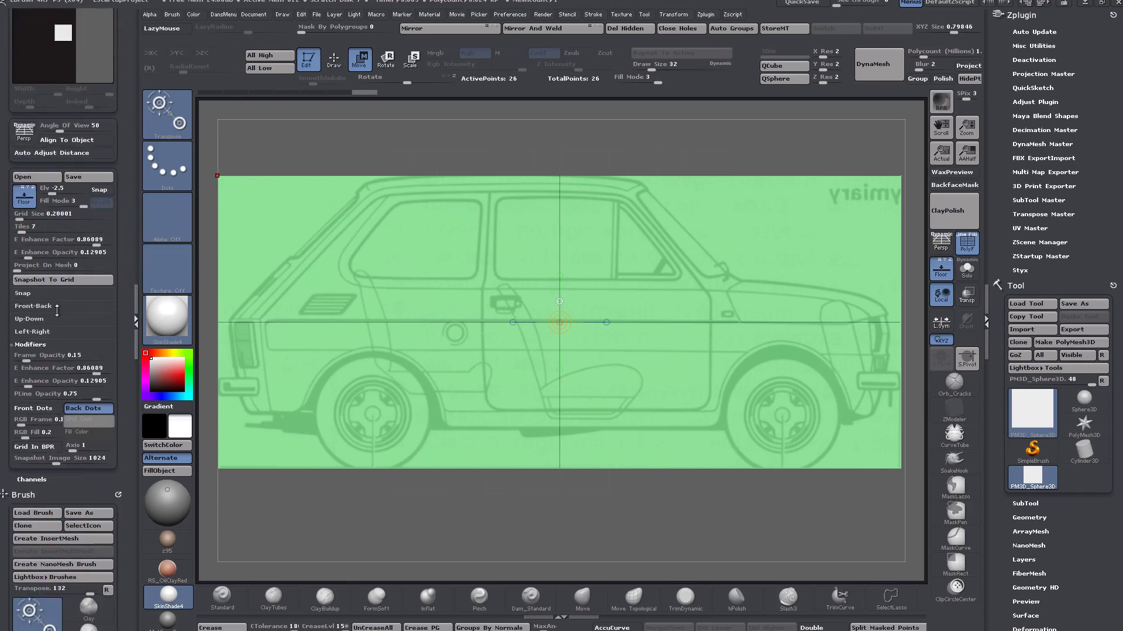
left_click(44, 305)
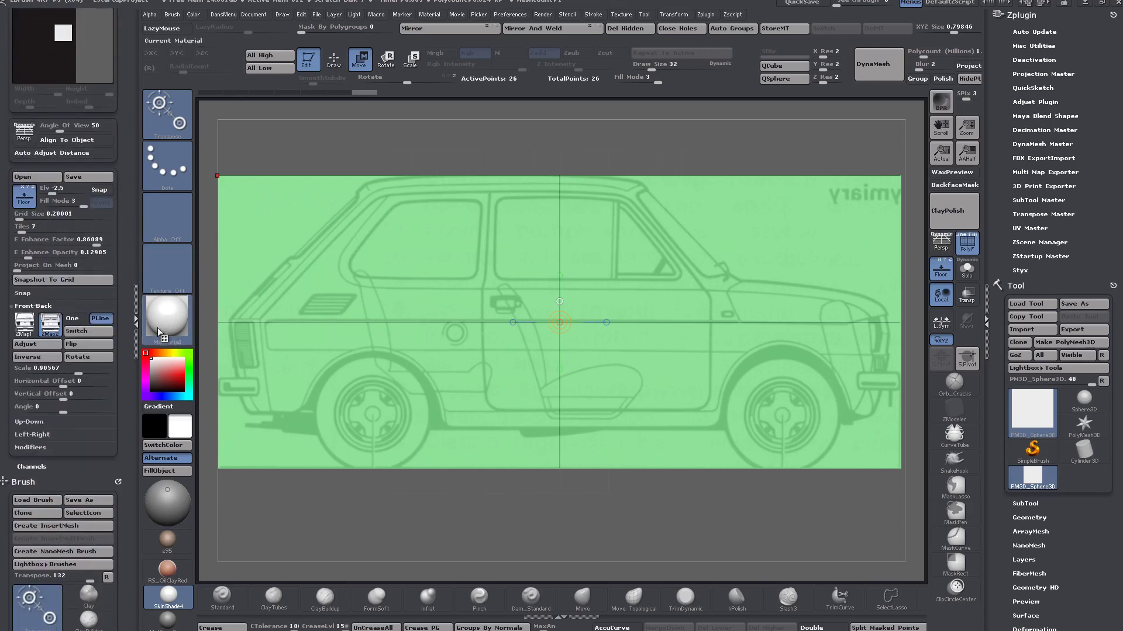
left_click_drag(590, 493, 590, 409, "alt")
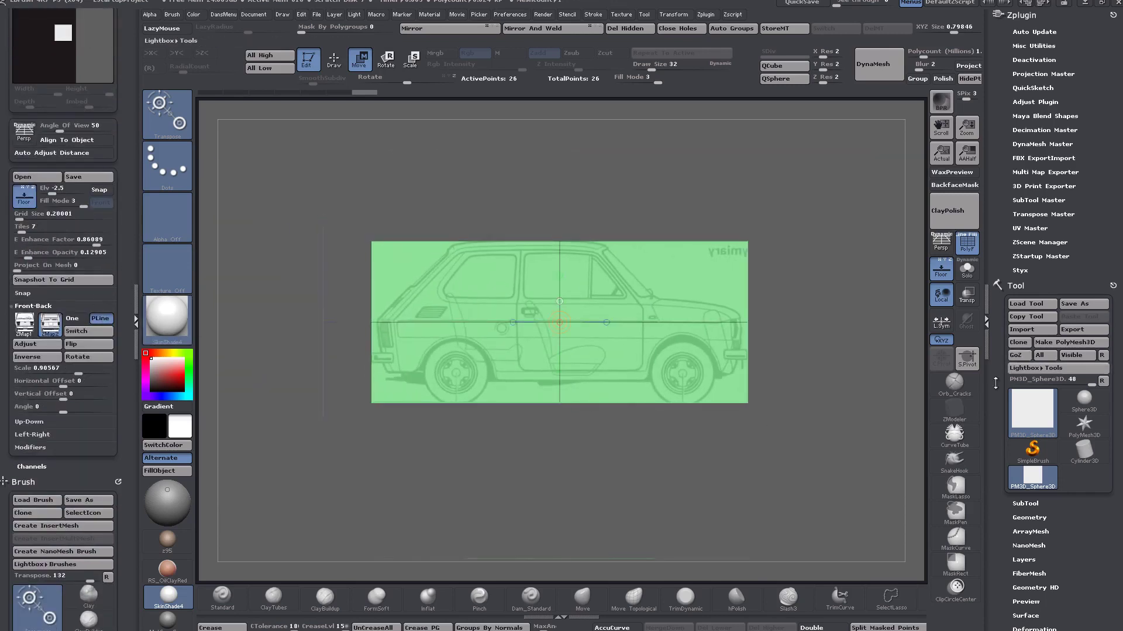
Step: Switch to the ZModeler brush and try moving the cube's upper front corner point, undoing the move
left_click(954, 411)
left_click_drag(822, 419, 810, 453)
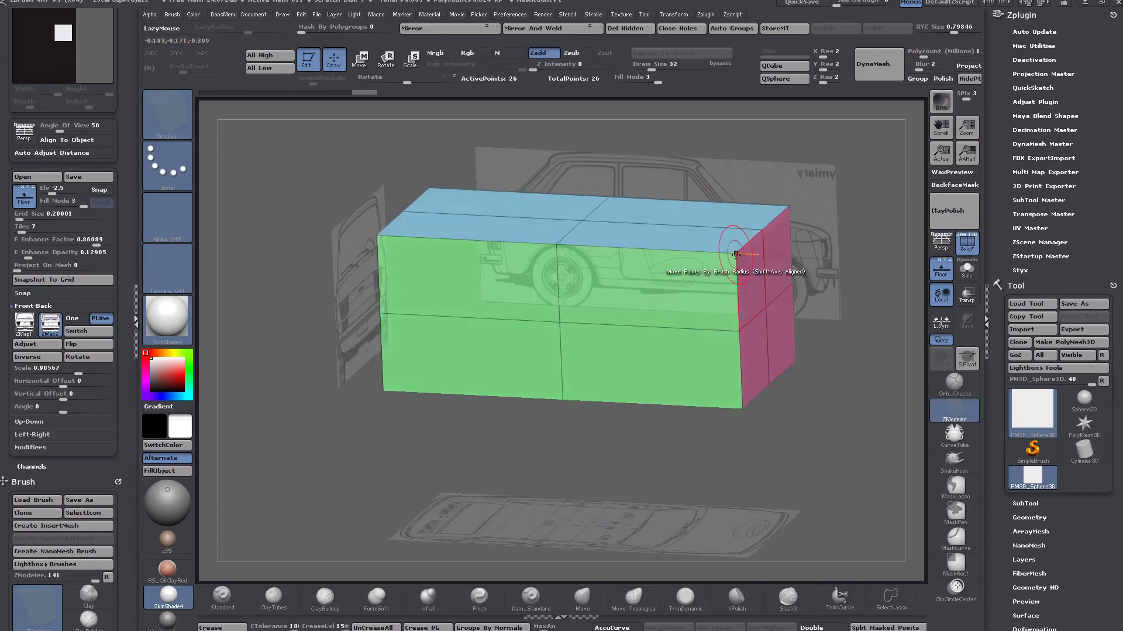
mouse_move(740, 252)
left_mouse_down()
mouse_move(724, 310)
mouse_move(754, 257)
mouse_move(745, 301)
mouse_move(764, 260)
mouse_move(779, 264)
mouse_move(740, 255)
mouse_move(729, 258)
mouse_move(793, 314)
mouse_move(760, 307)
mouse_move(752, 253)
mouse_move(742, 274)
left_mouse_up()
key("ctrl")
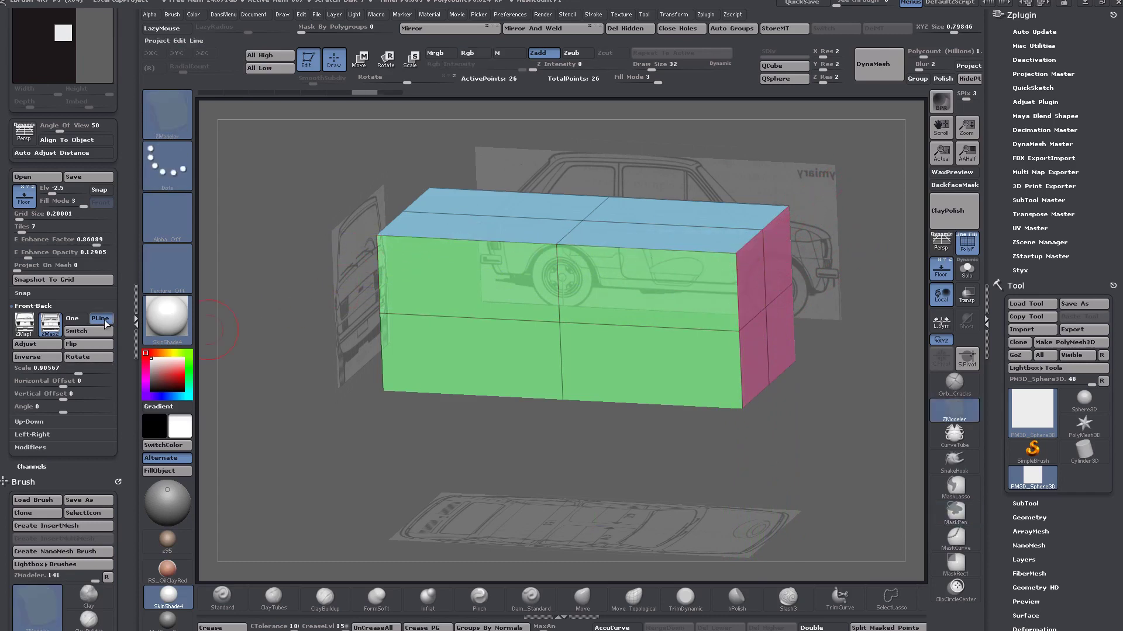
Step: Open the floor grid's Modifiers settings and set RGB Frame to 1 and Axis to 9
left_click_drag(574, 433, 587, 407)
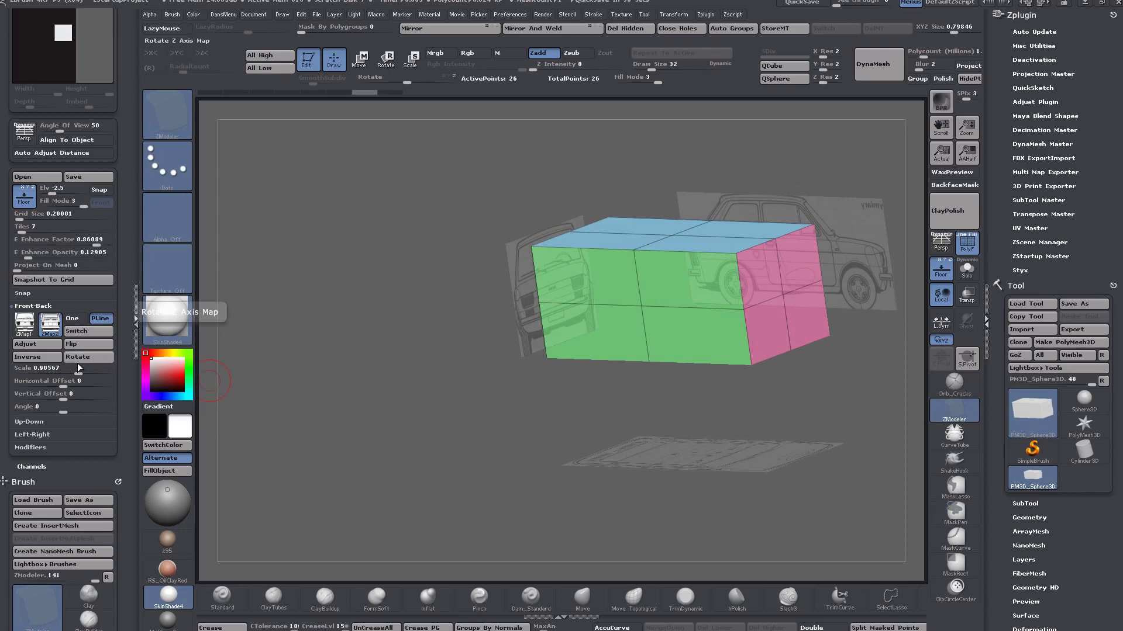
left_click(41, 448)
mouse_move(611, 456)
left_mouse_down()
mouse_move(655, 444)
mouse_move(549, 416)
mouse_move(591, 447)
mouse_move(602, 441)
left_mouse_up()
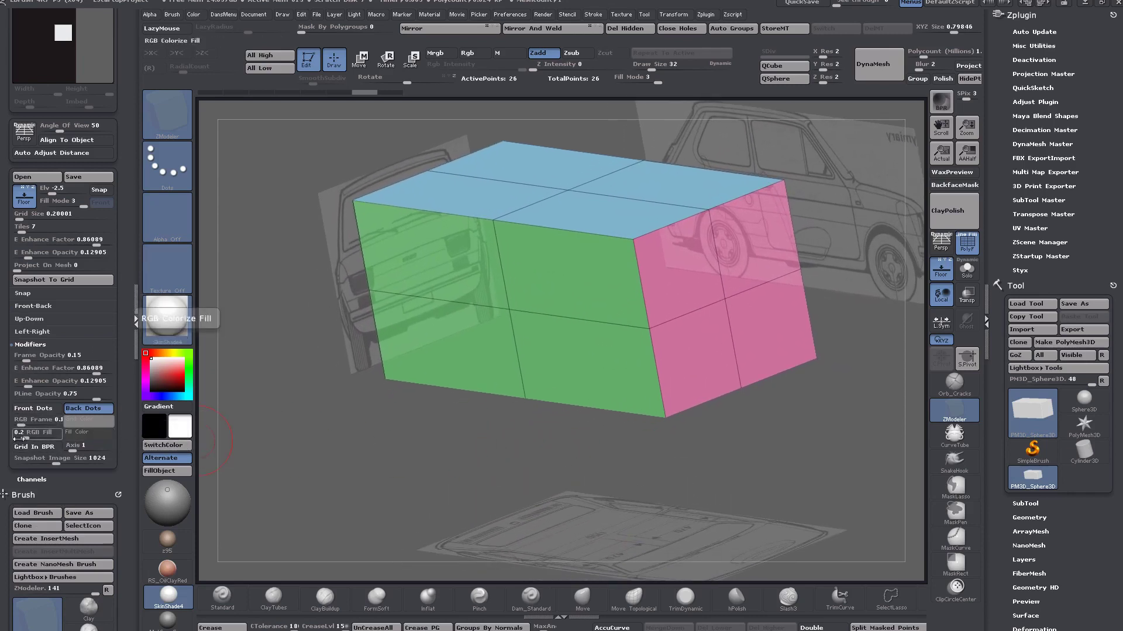
left_click_drag(22, 420, 101, 444)
left_click_drag(431, 448, 551, 305, "alt")
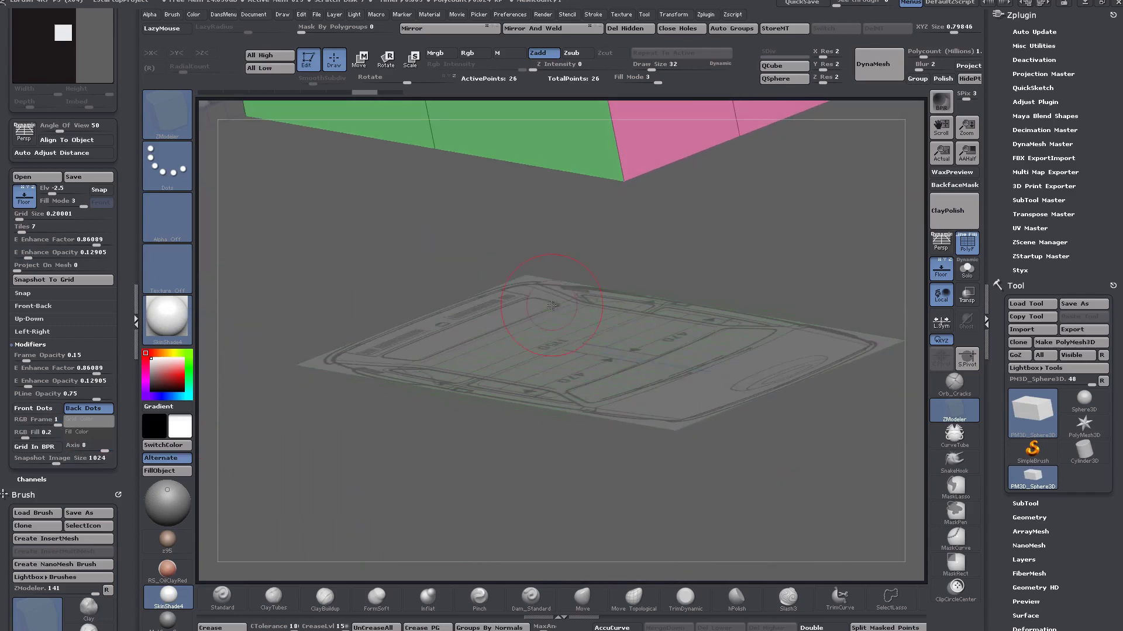
left_click_drag(617, 333, 620, 266, "alt")
left_click_drag(635, 132, 611, 421, "alt")
left_click_drag(810, 368, 736, 367)
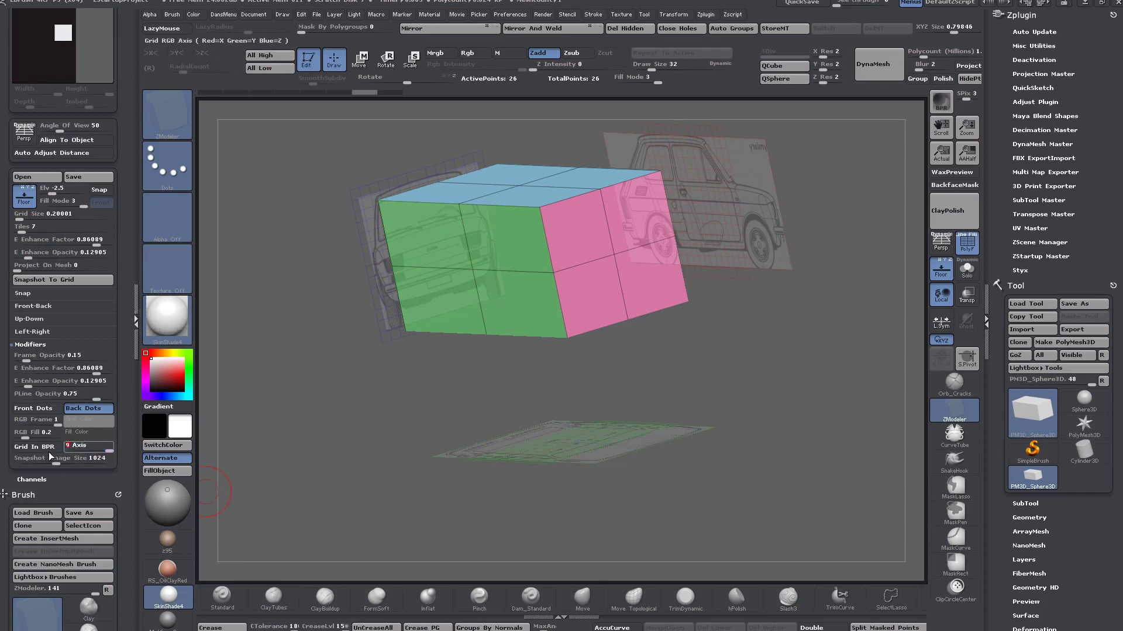
Step: Try the grid's RGB Fill at 1 and a lower RGB Frame, returning RGB Frame to 1
left_click(47, 434)
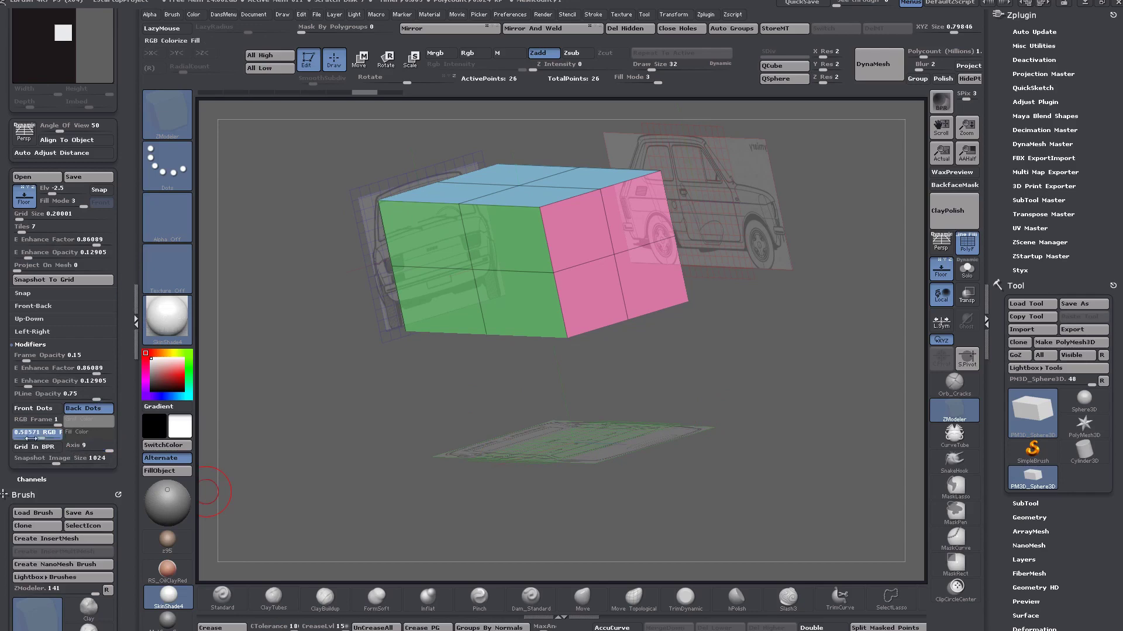
left_click_drag(77, 433, 93, 432)
left_click_drag(464, 391, 557, 403)
left_click_drag(56, 420, 7, 431)
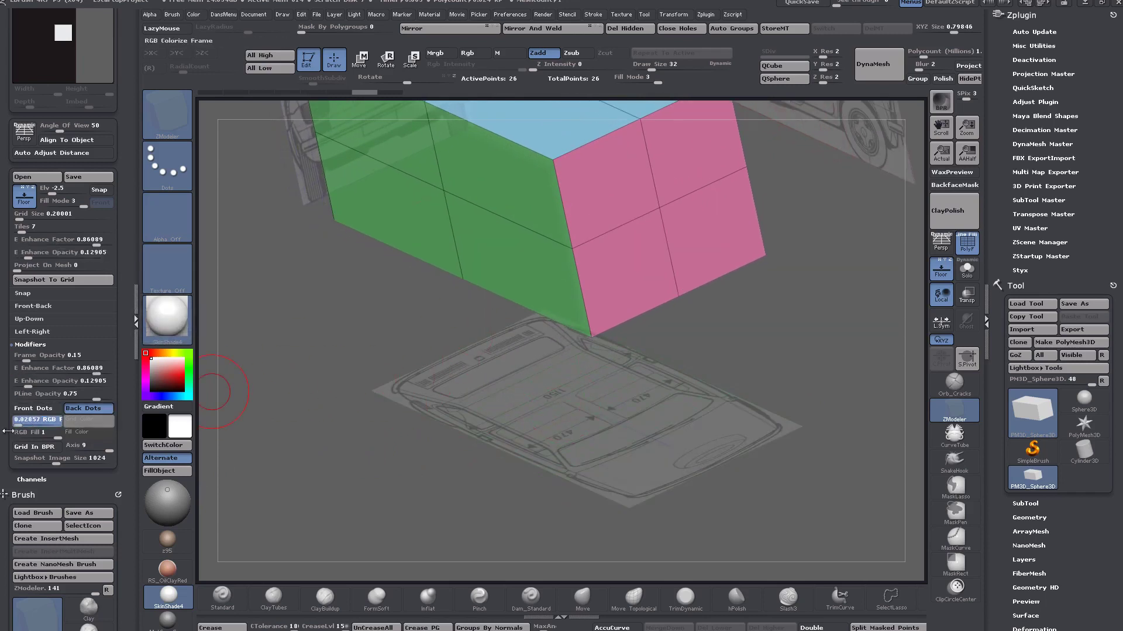
mouse_move(325, 369)
left_mouse_down()
mouse_move(346, 349)
mouse_move(385, 370)
left_mouse_up()
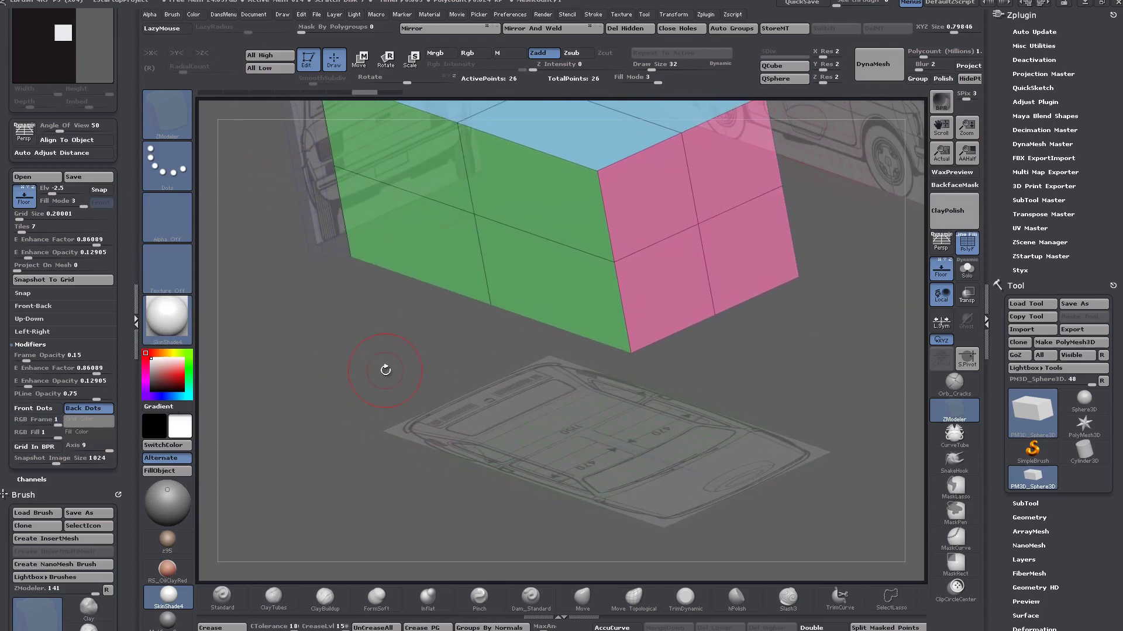
Step: Set the grid's Frame Opacity to 1 and both RGB Fill and RGB Frame to 0, and inspect the floor blueprint
left_click_drag(26, 358, 86, 346)
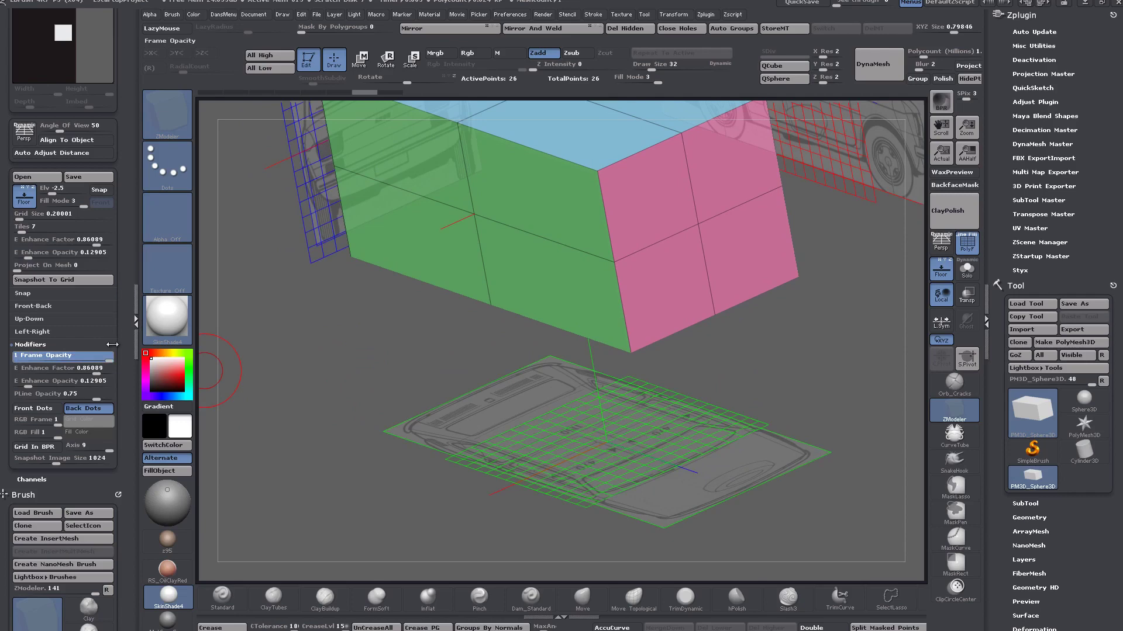
left_click_drag(51, 435, 1, 427)
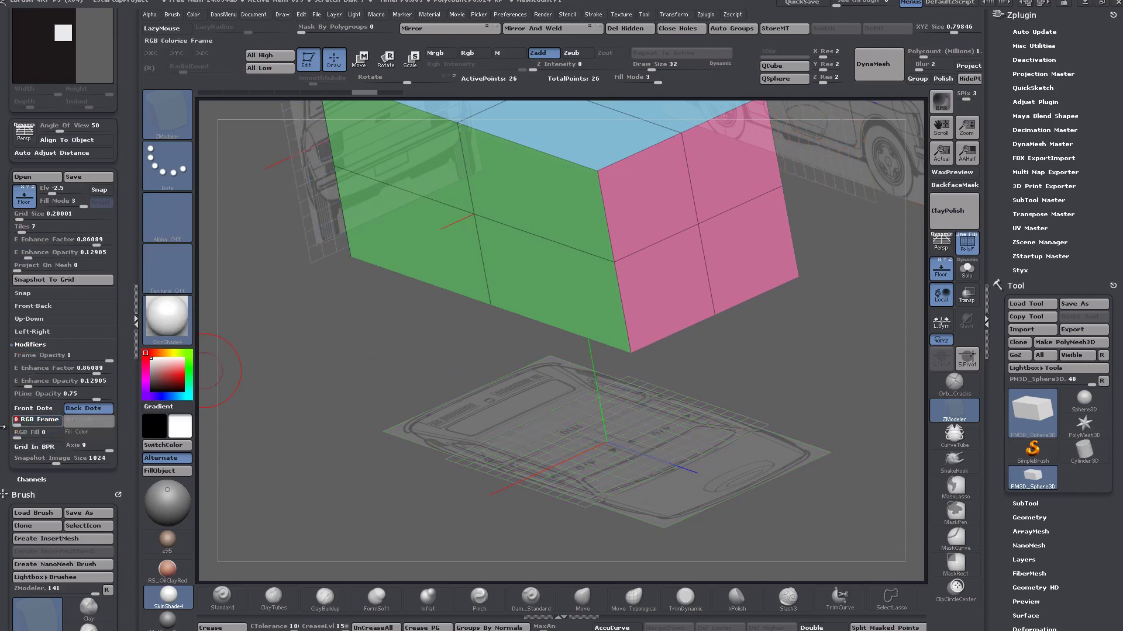
left_click_drag(445, 421, 407, 379, "alt")
mouse_move(539, 383)
left_mouse_down("alt")
mouse_move(550, 397)
mouse_move(529, 499)
mouse_move(488, 455)
left_mouse_up("alt")
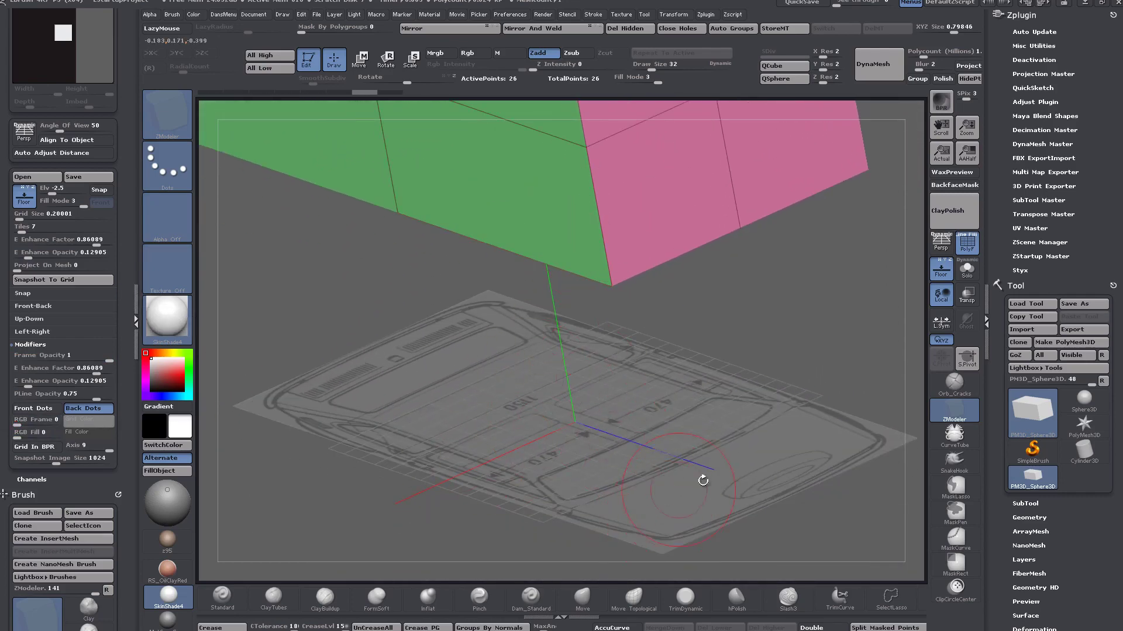
left_click_drag(560, 476, 540, 523, "alt")
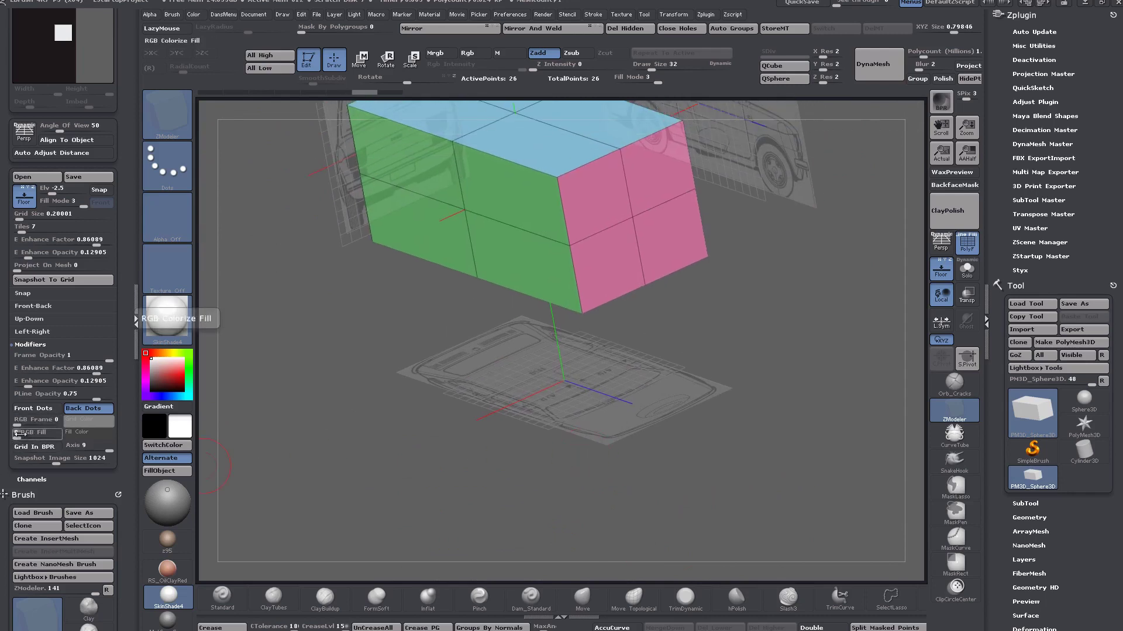
left_click_drag(394, 455, 353, 492)
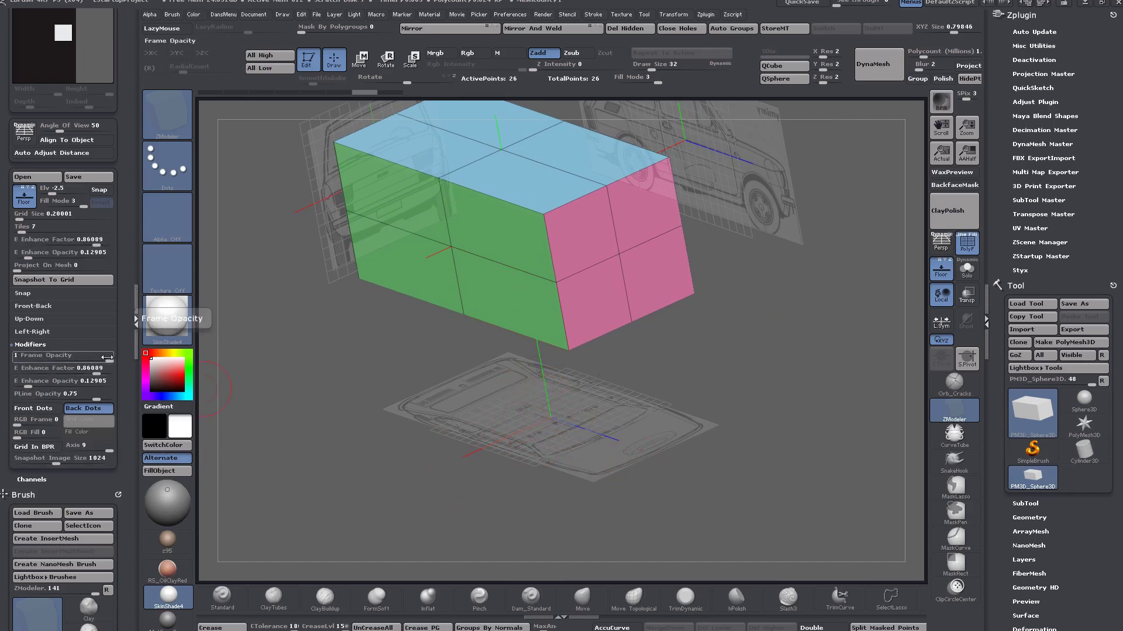
Step: Try a lower Frame Opacity for the grid and return it to 1
left_click_drag(108, 357, 11, 368)
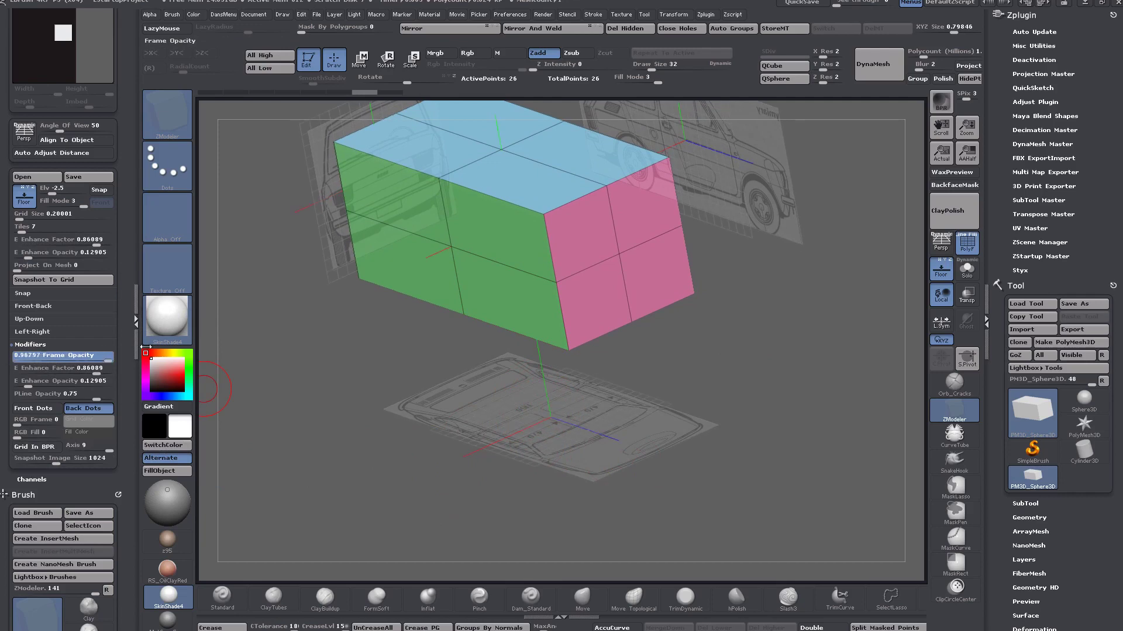
left_click_drag(92, 349, 141, 349)
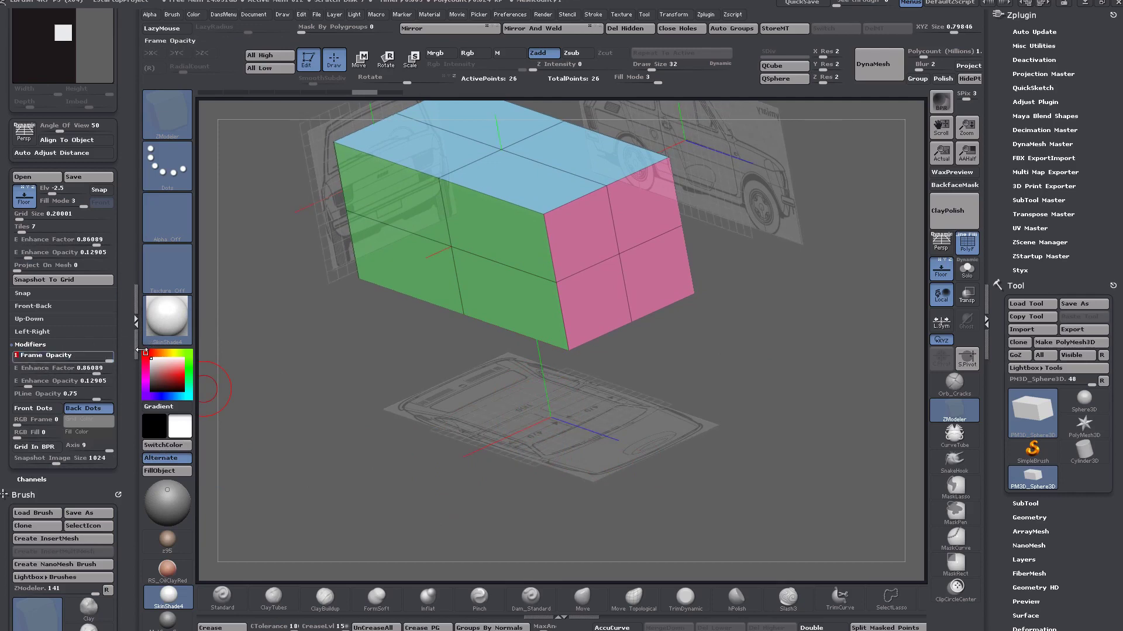
mouse_move(568, 398)
right_mouse_down("ctrl")
mouse_move(592, 361)
mouse_move(571, 397)
right_mouse_up("ctrl")
left_click_drag(570, 396, 518, 373)
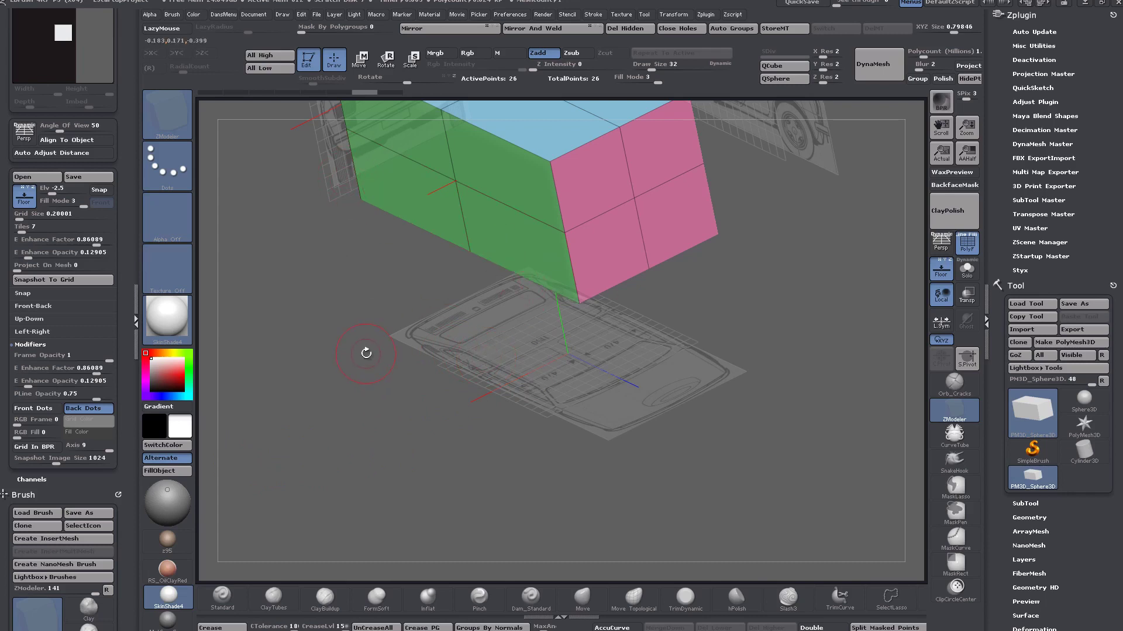
Step: Try other Edge Enhance Factor values, return it to 0.86089, and set Edge Enhance Opacity to 0.21677
left_click_drag(97, 245, 56, 249)
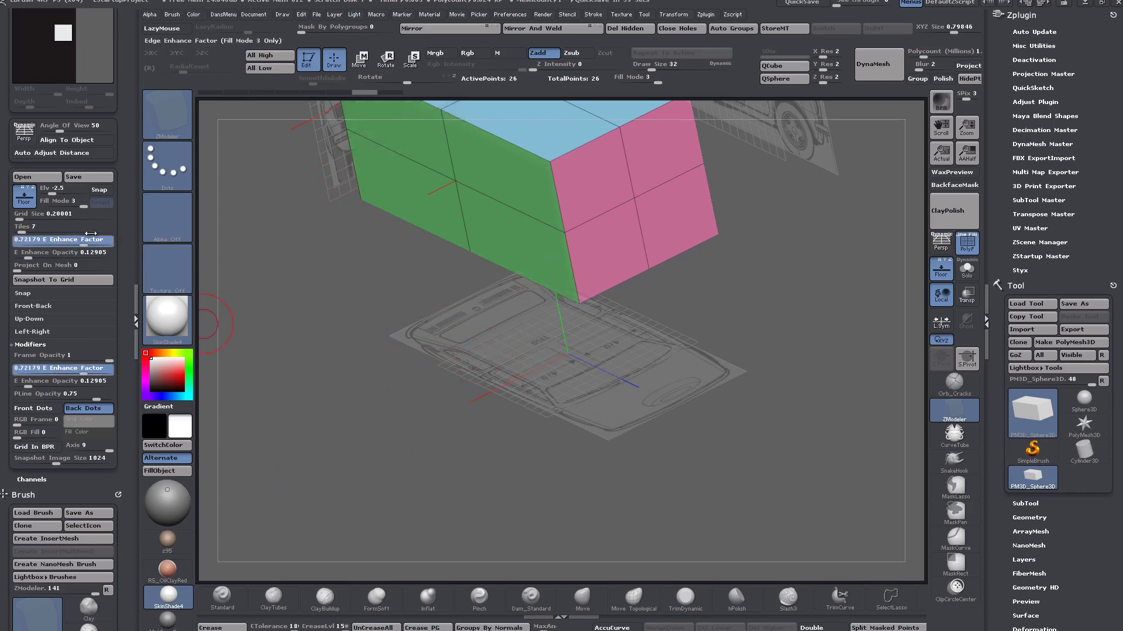
left_click_drag(363, 226, 367, 413)
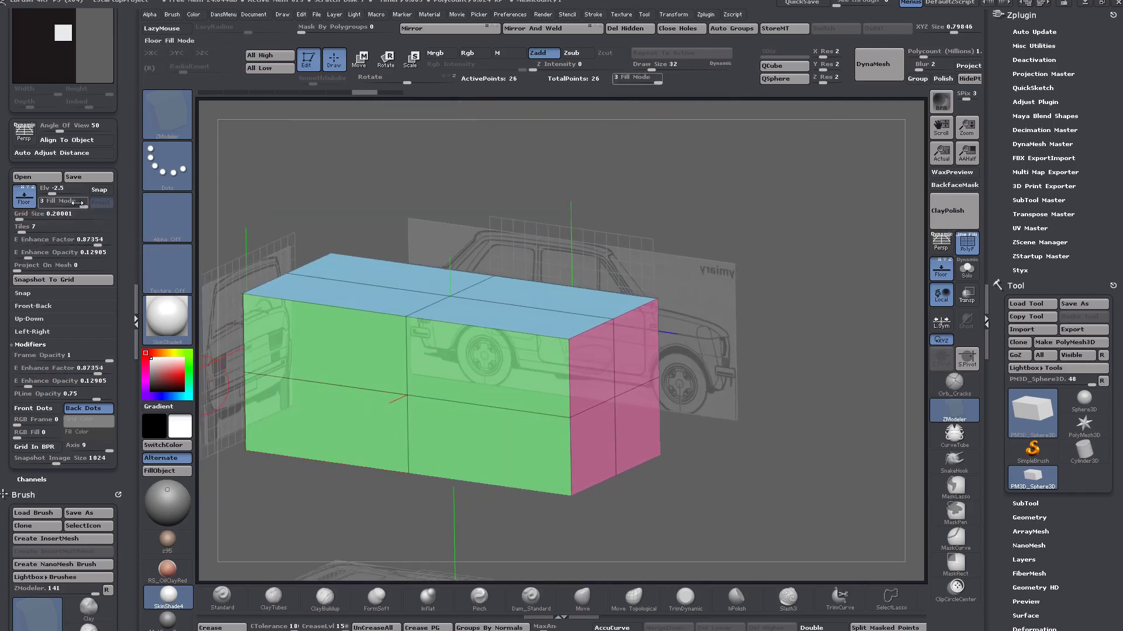
mouse_move(97, 243)
left_mouse_down()
mouse_move(26, 254)
mouse_move(97, 241)
left_mouse_up()
left_click(55, 252)
mouse_move(700, 391)
left_mouse_down("alt")
mouse_move(684, 444)
mouse_move(683, 433)
mouse_move(633, 453)
mouse_move(683, 456)
mouse_move(672, 450)
mouse_move(694, 405)
left_mouse_up("alt")
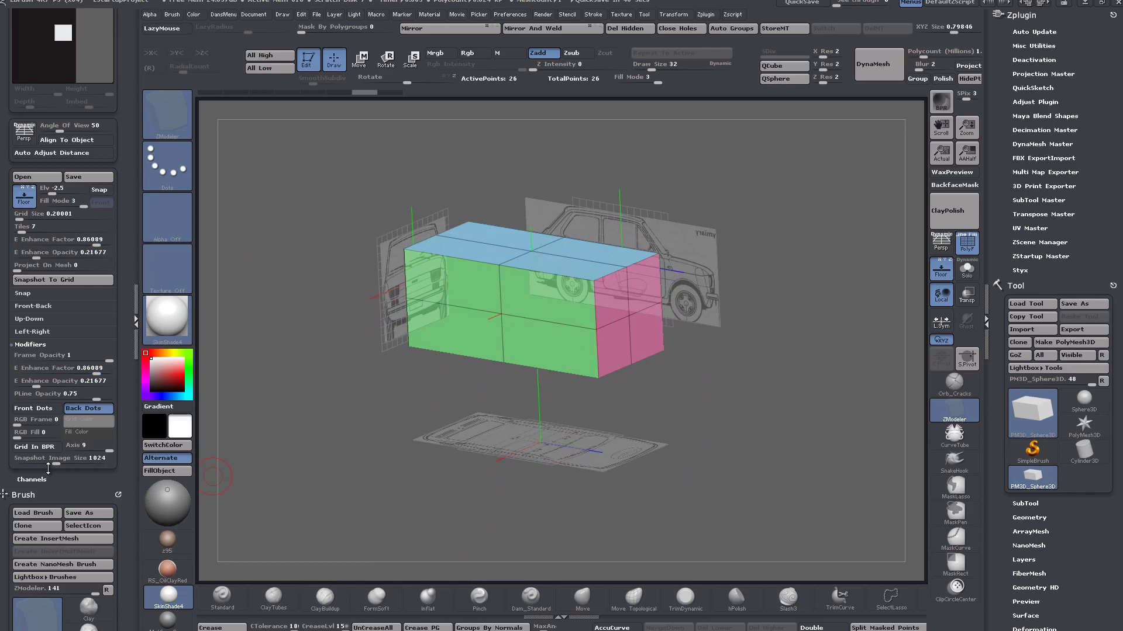
left_click_drag(713, 374, 739, 378)
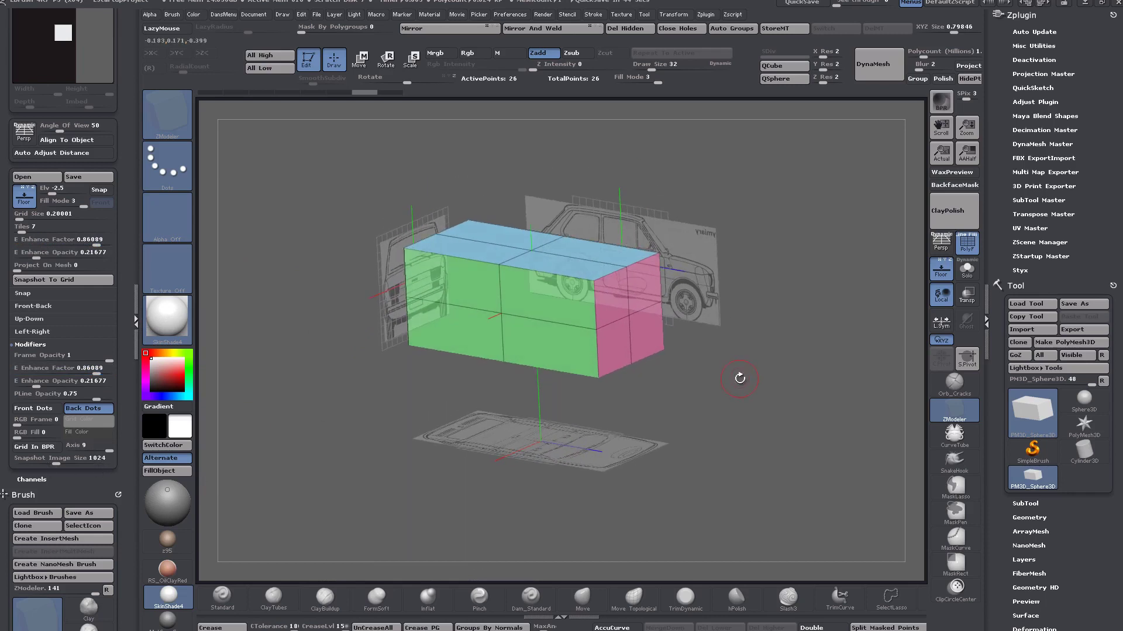
Step: Enlarge the floor grid to a Grid Size of 0.42414 and zoom out to show all three blueprint planes around the cube
left_click_drag(6, 199, 7, 269)
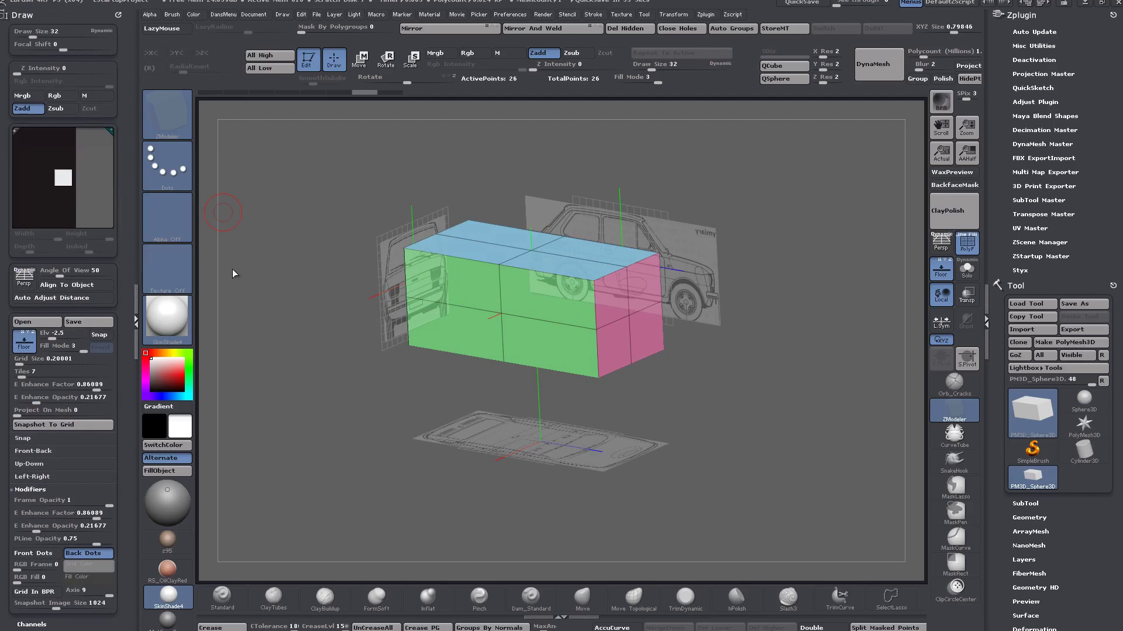
left_click_drag(304, 380, 285, 391)
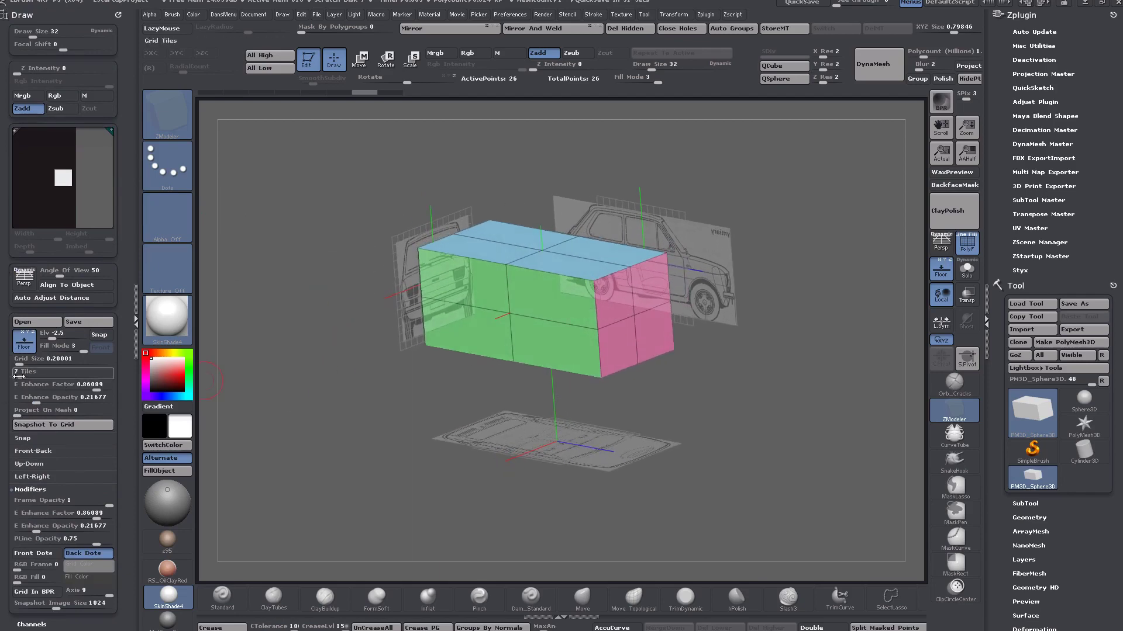
mouse_move(17, 361)
left_mouse_down()
mouse_move(41, 363)
mouse_move(26, 363)
left_mouse_up()
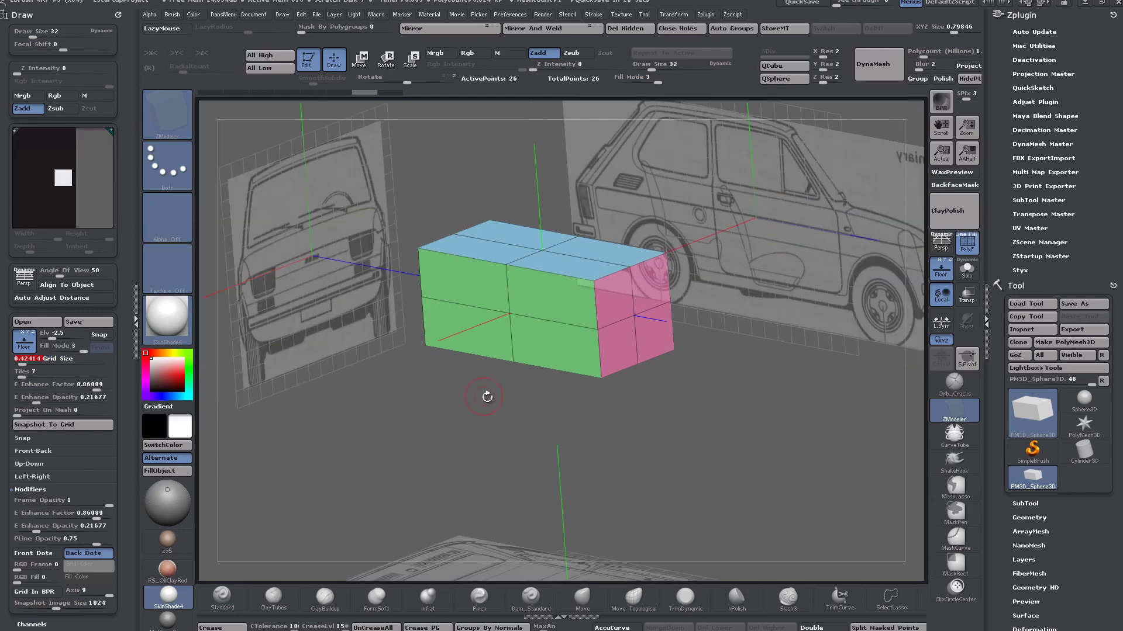
right_click_drag(487, 397, 487, 345, "ctrl")
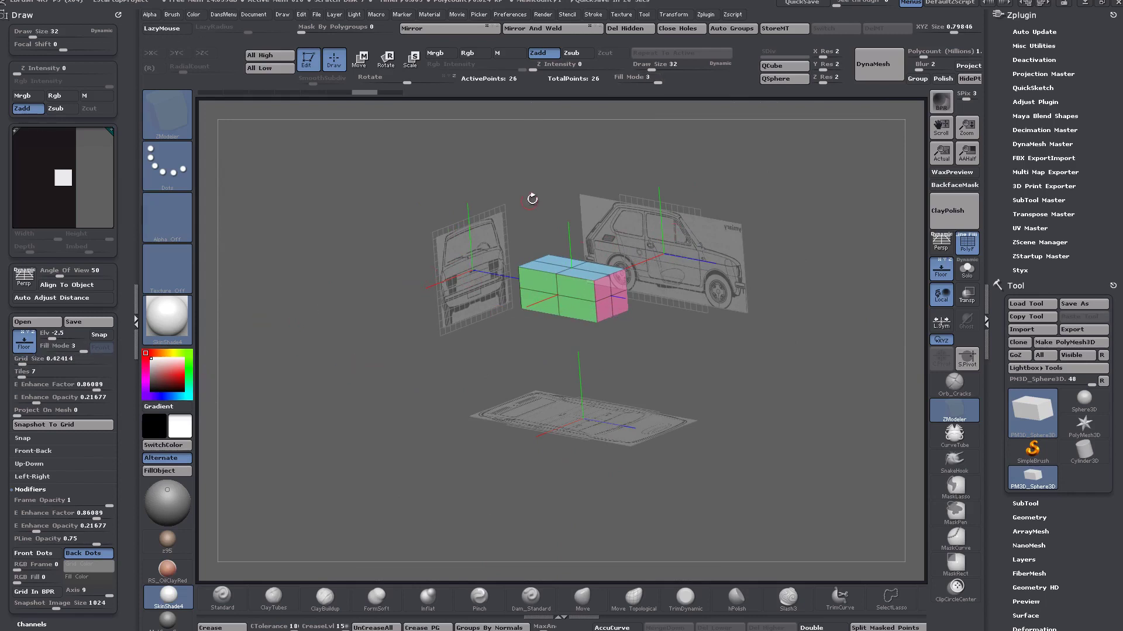
mouse_move(657, 355)
right_mouse_down("ctrl")
mouse_move(691, 366)
mouse_move(650, 375)
right_mouse_up("ctrl")
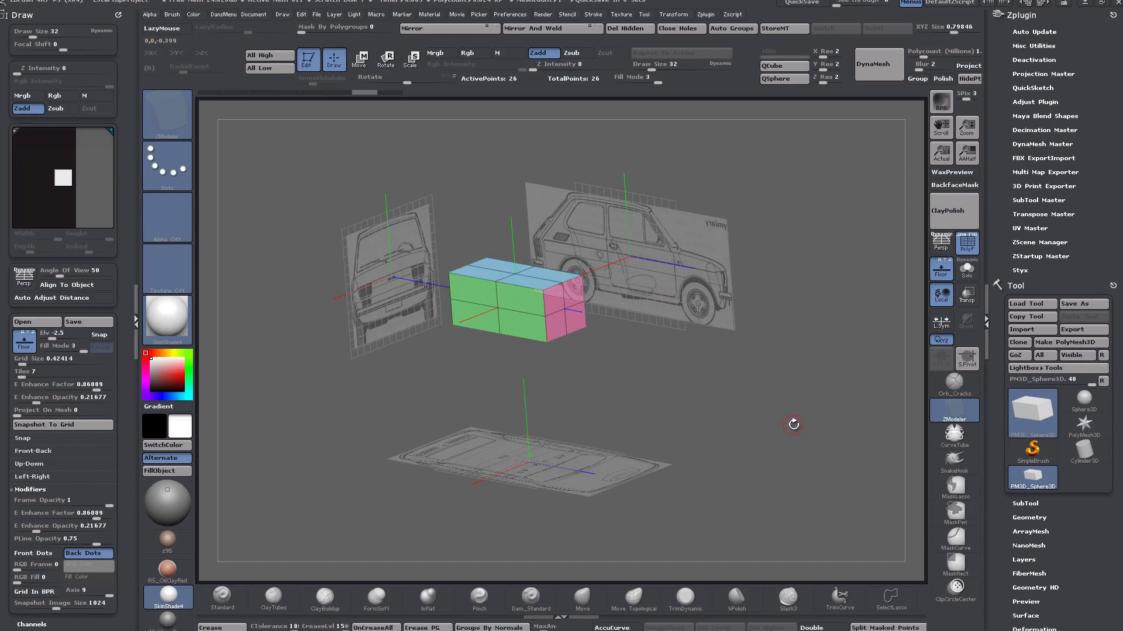
mouse_move(1084, 450)
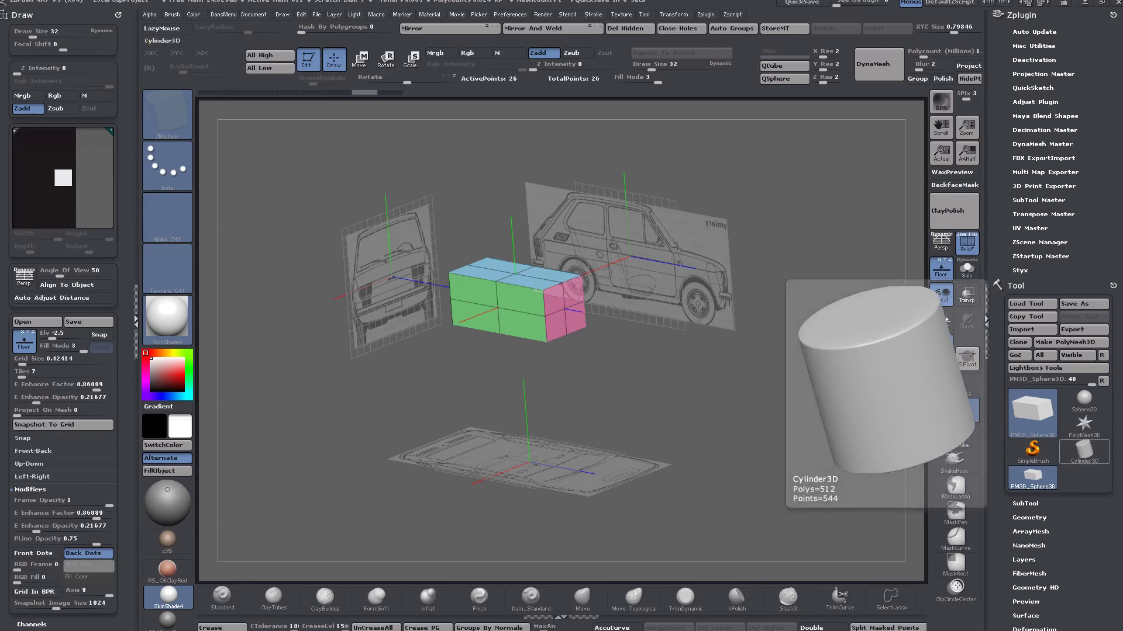